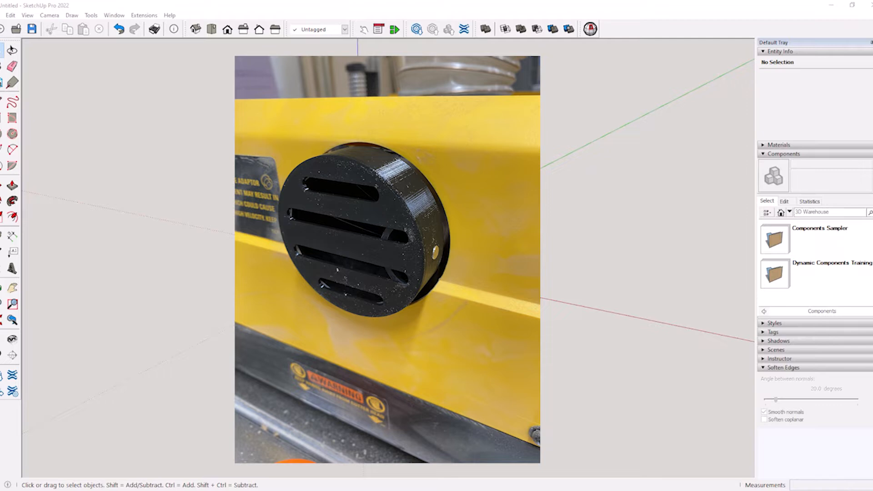
Draw a 5-inch line from the origin along the green axis.
{"action": "middle_click_drag", "start_coordinate": [301, 283], "coordinate": [387, 286]}
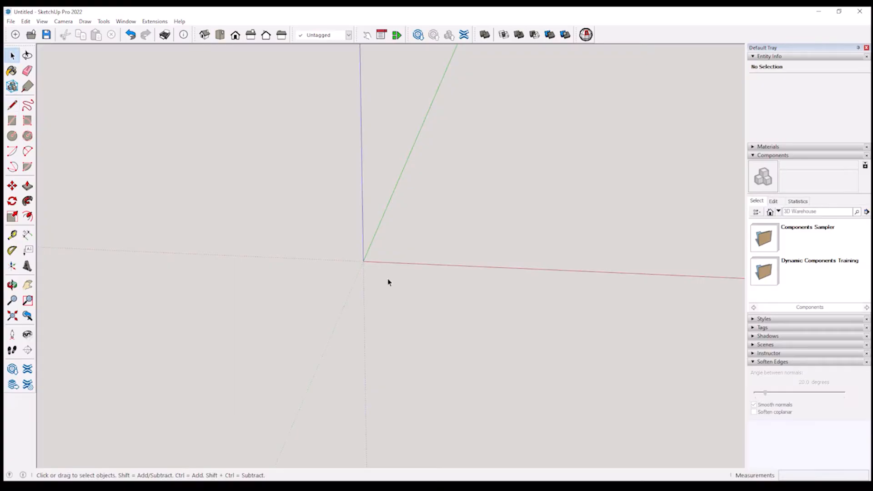
{"action": "key", "text": "l"}
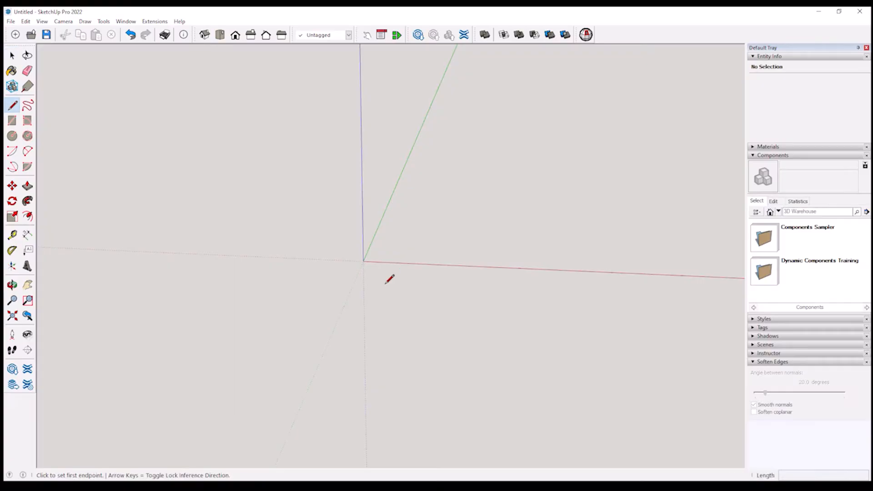
{"action": "left_click", "coordinate": [363, 261]}
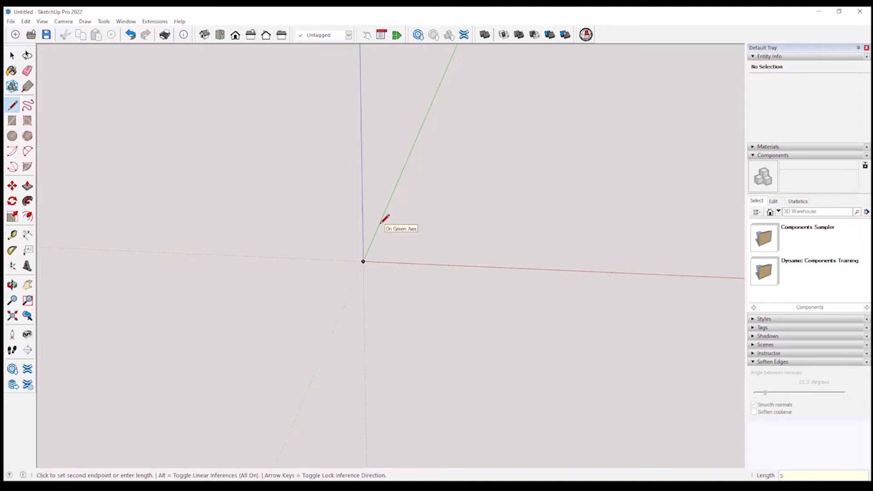
{"action": "type", "text": "5"}
{"action": "key", "text": "Return"}
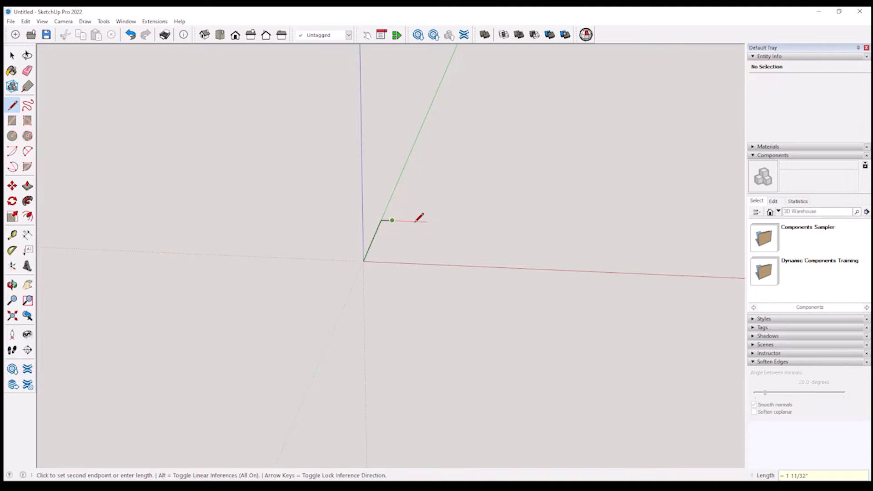
Mark the line's far end with a cross of 1/2-inch ticks on the red and green axis directions.
{"action": "key", "text": "Escape"}
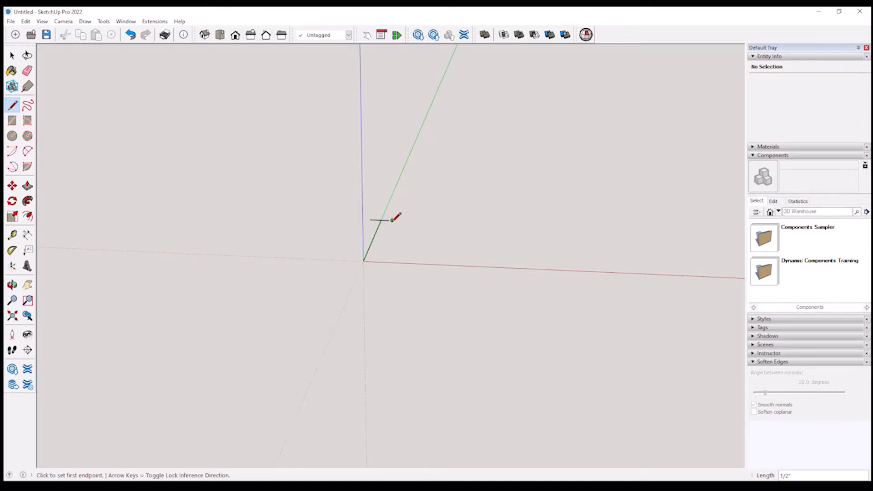
{"action": "left_click", "coordinate": [382, 220]}
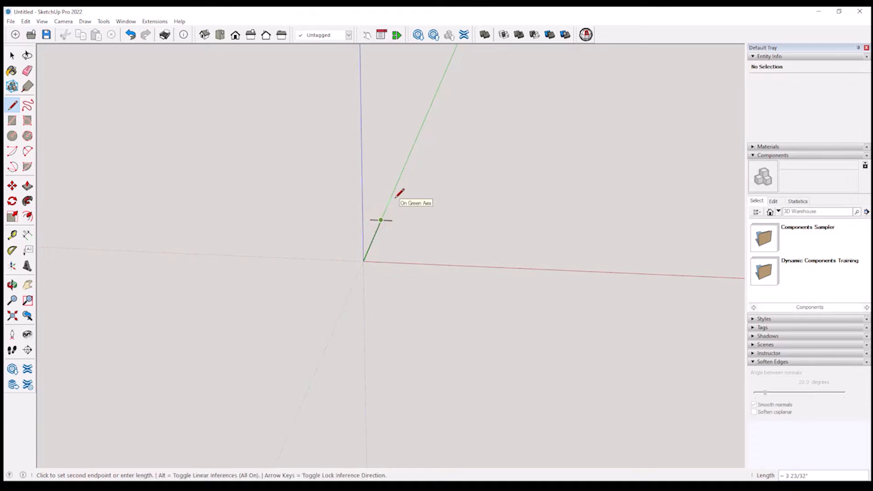
{"action": "type", "text": "5"}
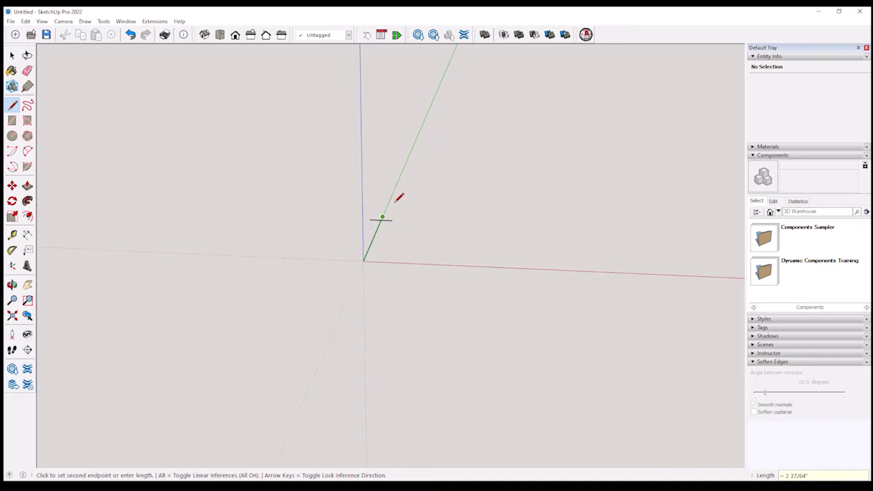
{"action": "key", "text": "space"}
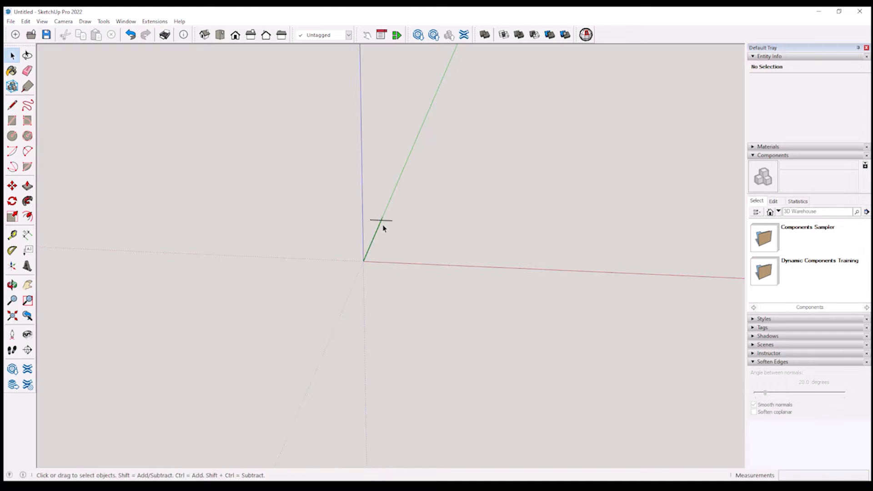
Draw a line from the far cross mark back along the green axis, past the origin to the opposite side.
{"action": "key", "text": "l"}
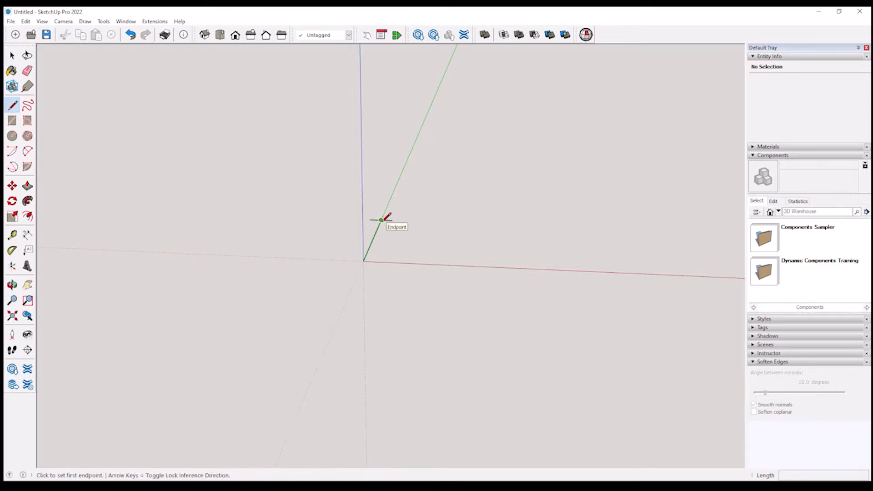
{"action": "left_click", "coordinate": [381, 220]}
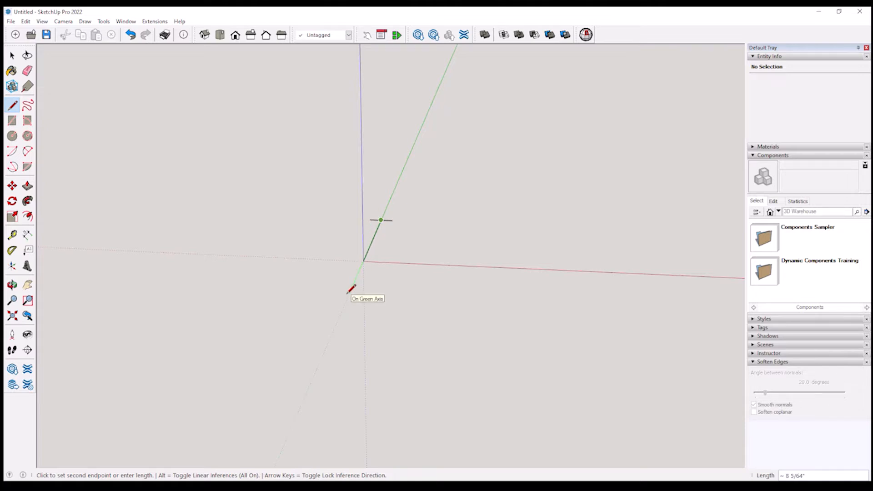
{"action": "left_click", "coordinate": [338, 321]}
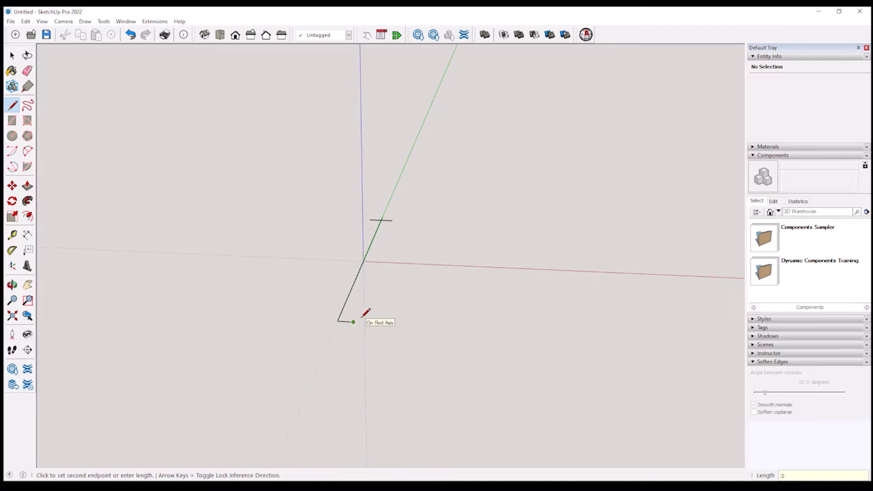
Mark the line's near end with 1/2-inch ticks to both sides on the red axis and outward on the green axis.
{"action": "left_click", "coordinate": [353, 323]}
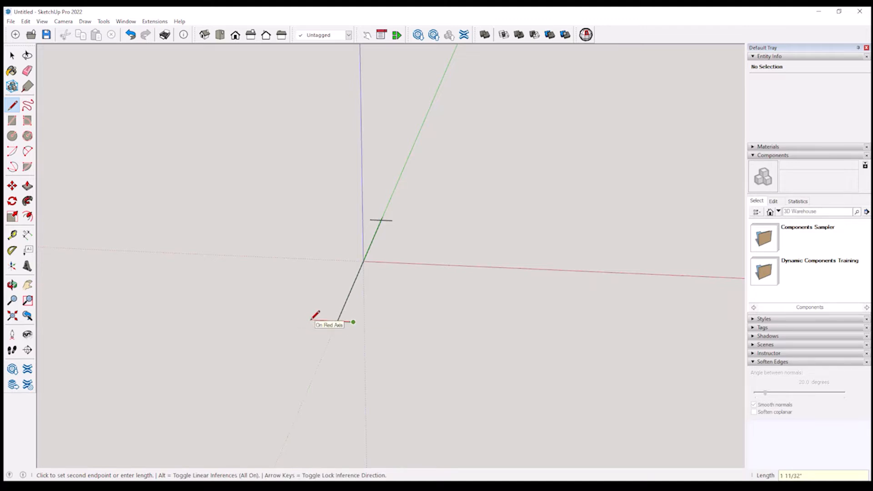
{"action": "left_click", "coordinate": [321, 320]}
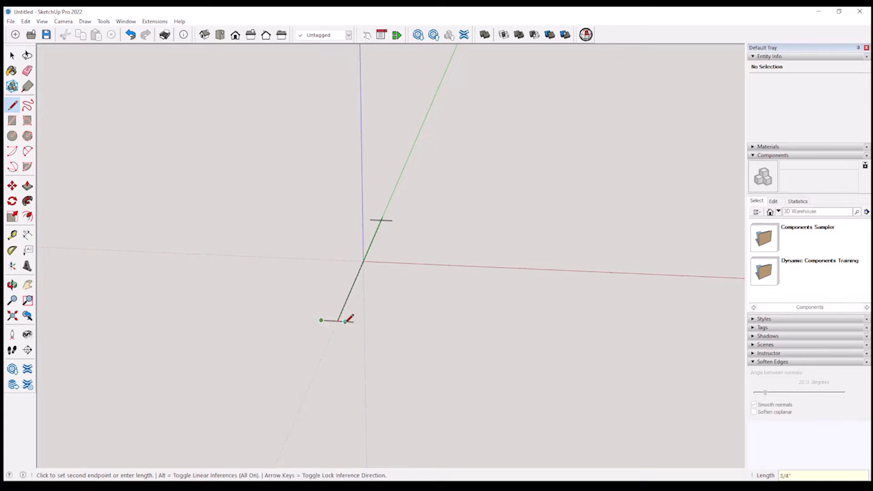
{"action": "left_click", "coordinate": [338, 321]}
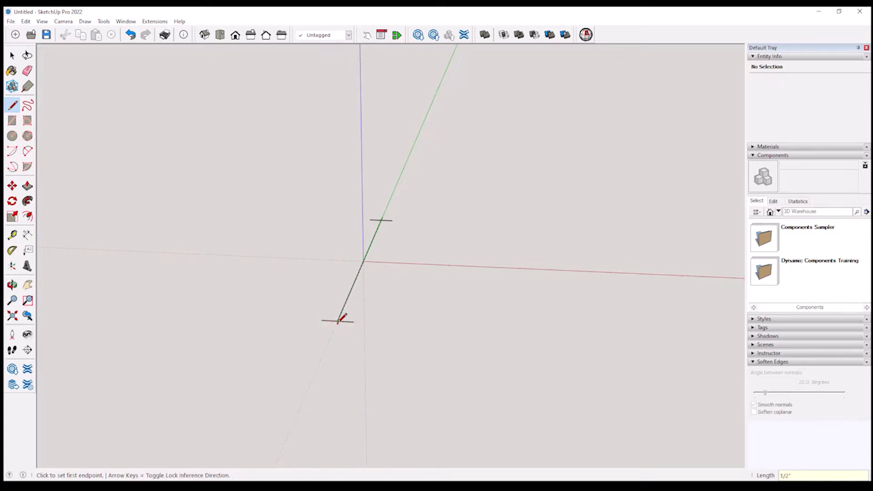
{"action": "type", "text": ".5"}
{"action": "left_click", "coordinate": [321, 338]}
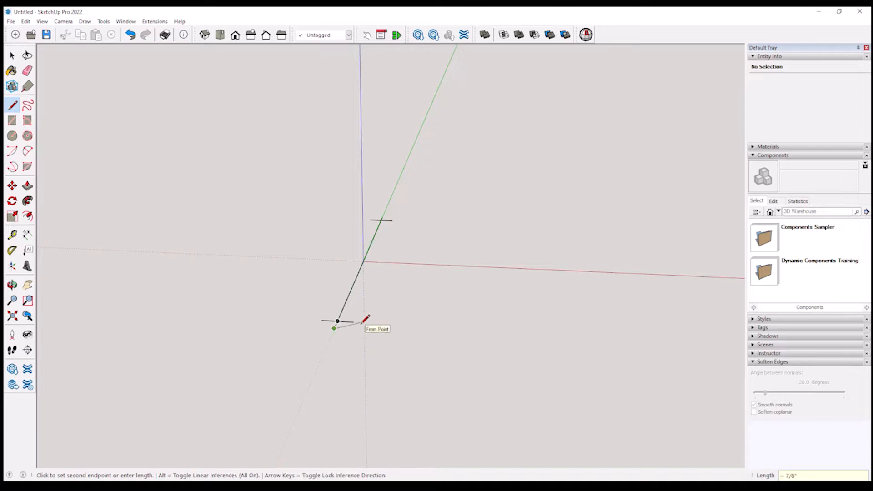
{"action": "key", "text": "space"}
Erase the long line connecting the two end marks, keeping only the short ticks.
{"action": "key", "text": "e"}
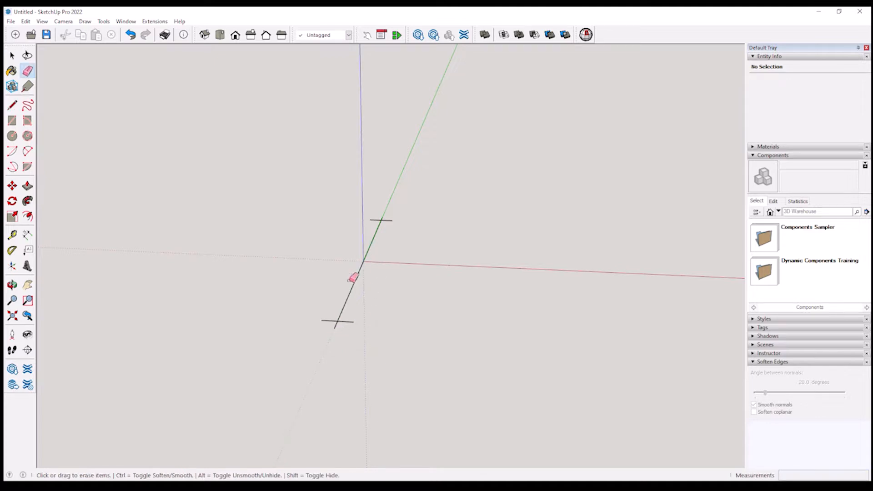
{"action": "left_click", "coordinate": [354, 286]}
Draw a circle centred on the origin with a radius of 1 13/32 inches.
{"action": "middle_click_drag", "start_coordinate": [354, 264], "coordinate": [354, 264]}
{"action": "scroll", "coordinate": [354, 264], "scroll_direction": "up", "scroll_amount": 2}
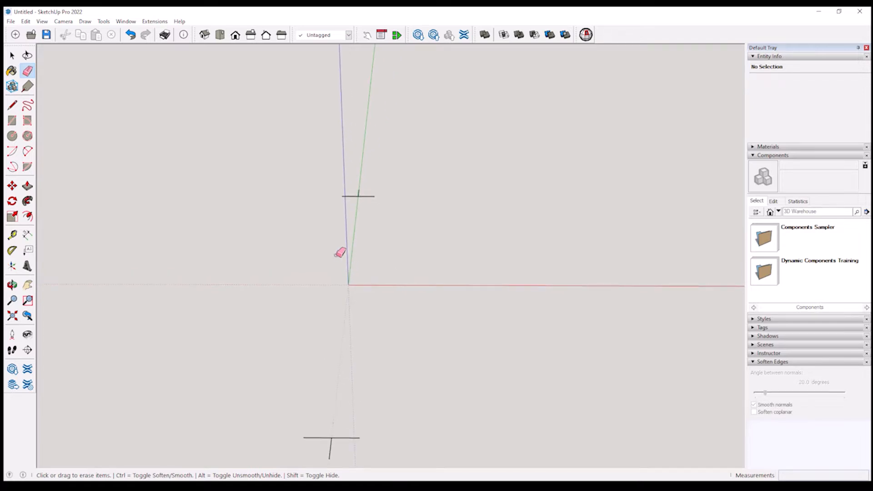
{"action": "key", "text": "c"}
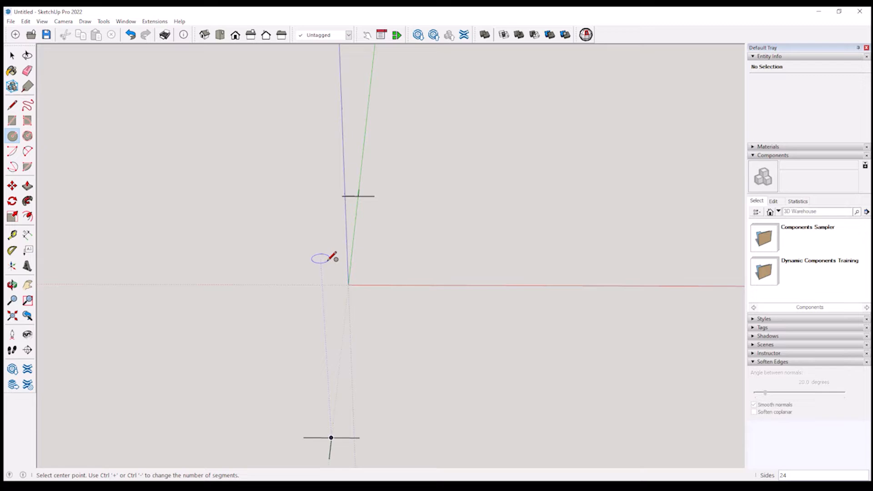
{"action": "left_click", "coordinate": [349, 285]}
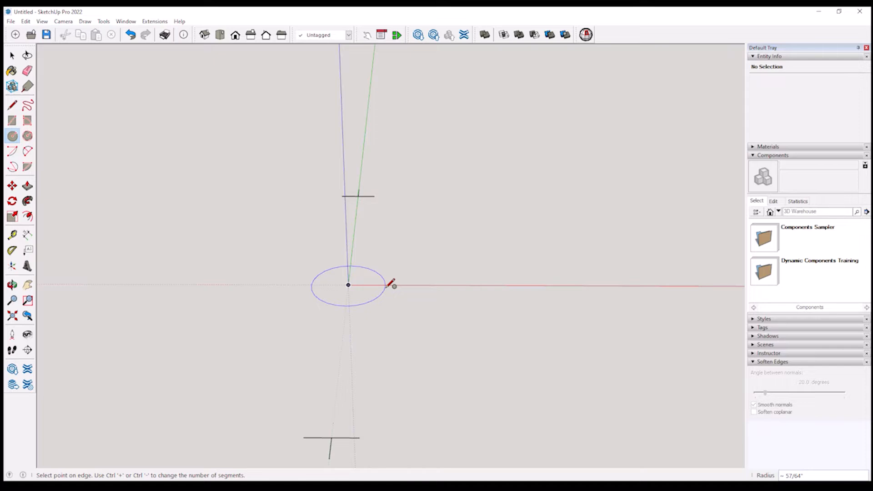
{"action": "type", "text": "1 13/32"}
{"action": "key", "text": "Return"}
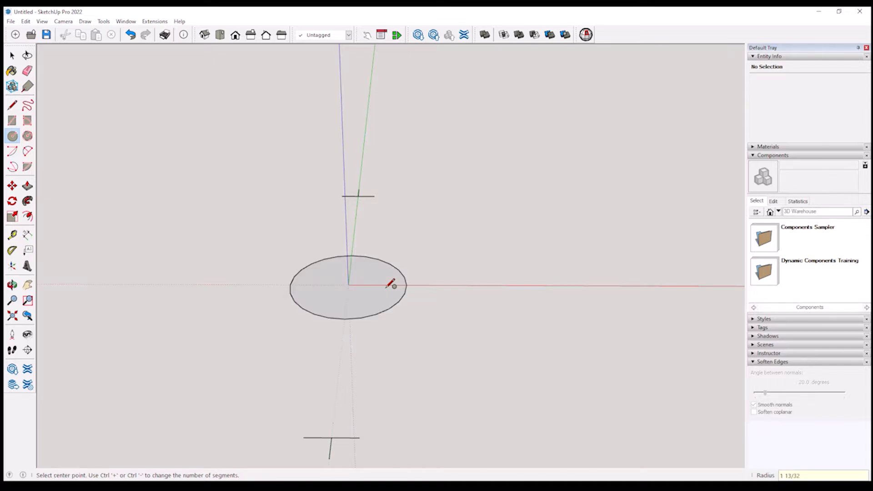
Measure the circle's diameter along the green axis.
{"action": "middle_click_drag", "start_coordinate": [390, 285], "coordinate": [356, 302]}
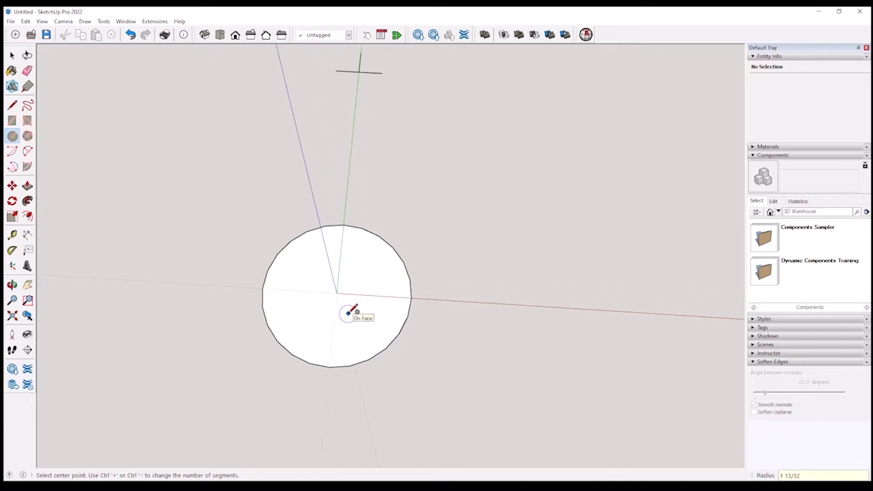
{"action": "key", "text": "t"}
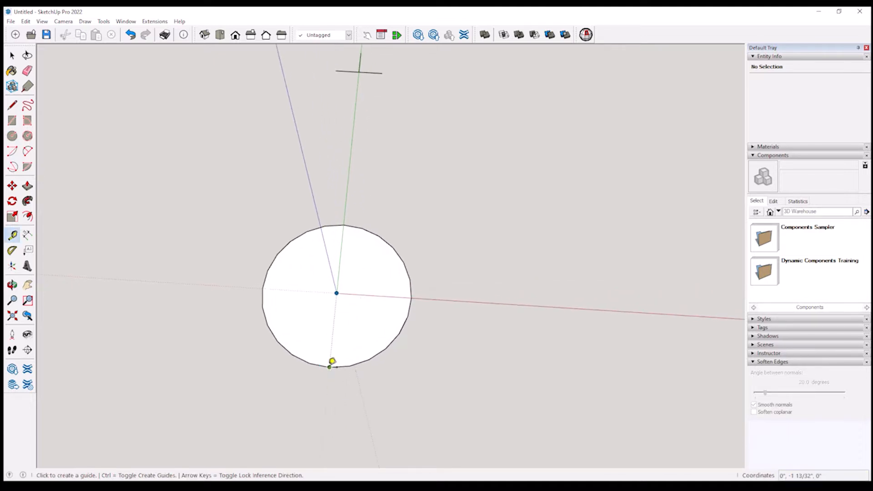
{"action": "left_click", "coordinate": [330, 366]}
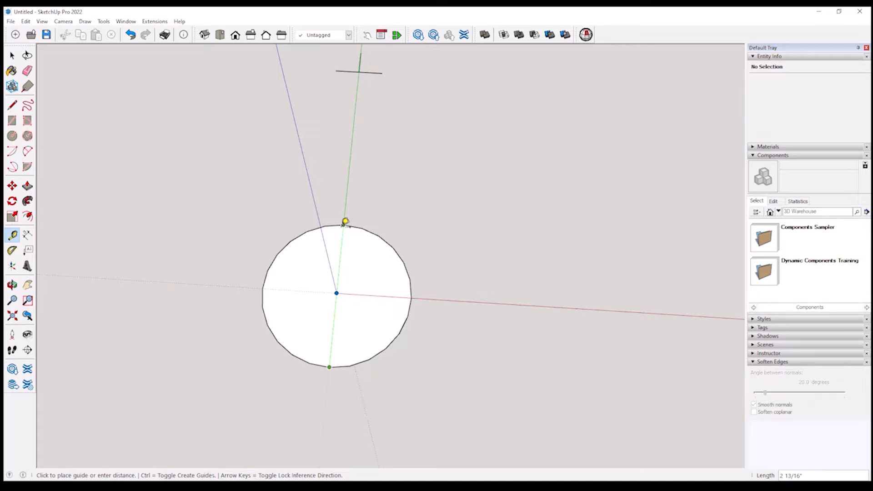
{"action": "key", "text": "Escape"}
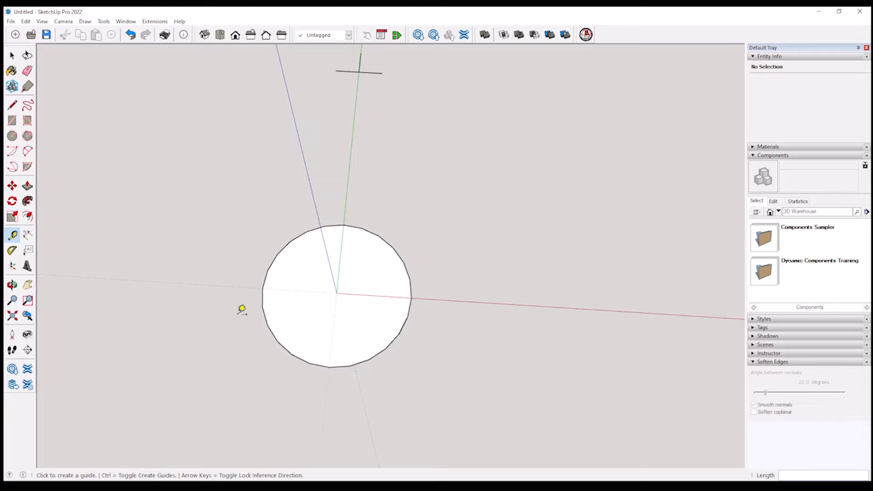
{"action": "key", "text": "space"}
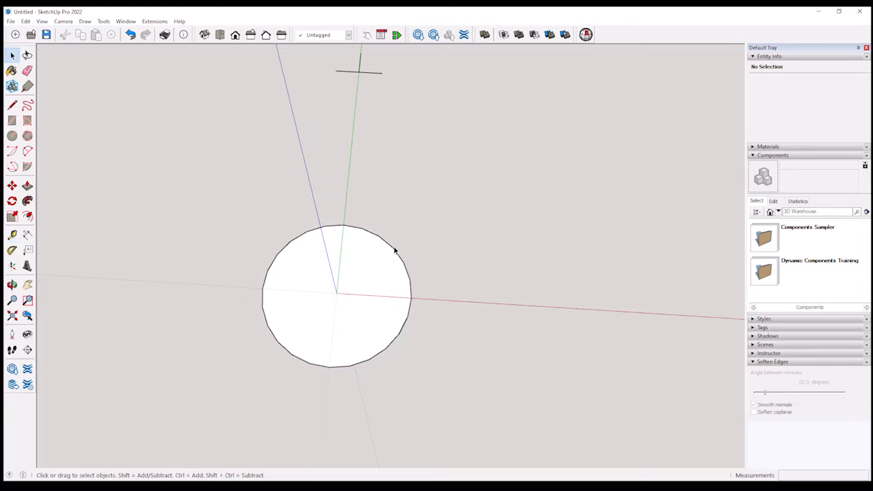
Select the circle's edge and try to set its segment count to 170.
{"action": "left_click", "coordinate": [394, 257]}
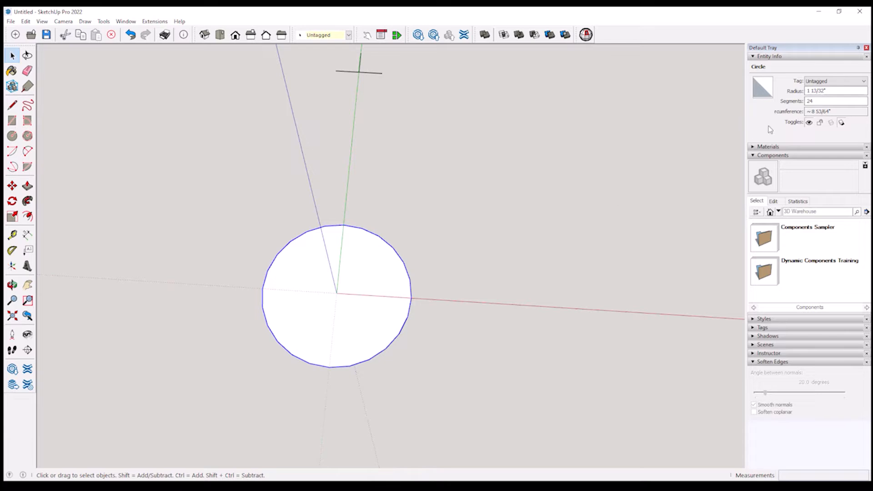
{"action": "left_click", "coordinate": [819, 101]}
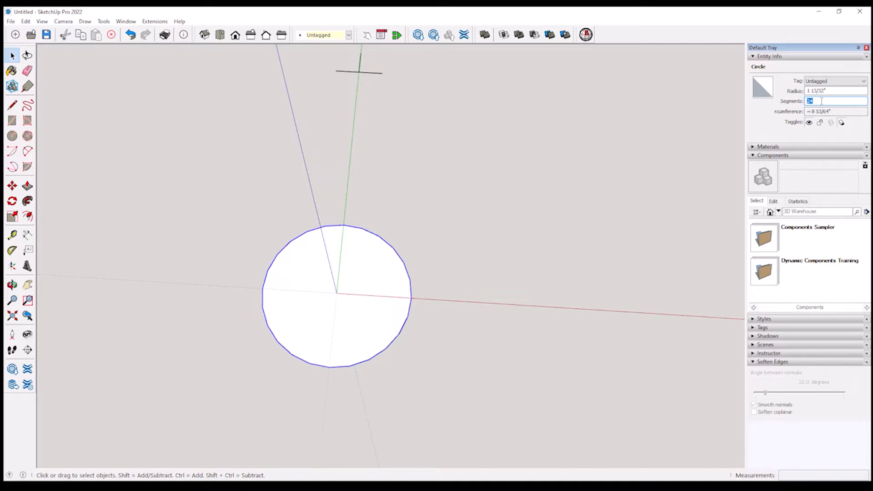
{"action": "type", "text": "170"}
{"action": "key", "text": "Return"}
{"action": "left_click", "coordinate": [517, 266]}
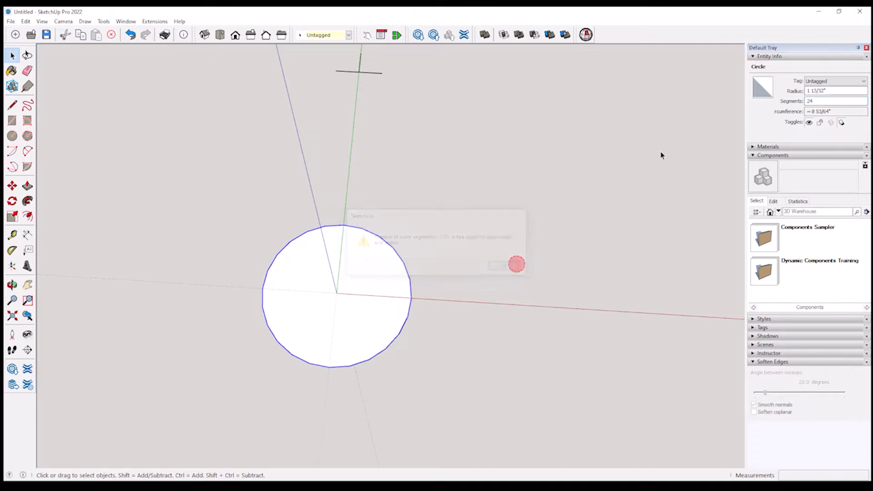
Try to set the circle's segment count to 168.
{"action": "left_click", "coordinate": [826, 101]}
{"action": "double_click", "coordinate": [825, 101]}
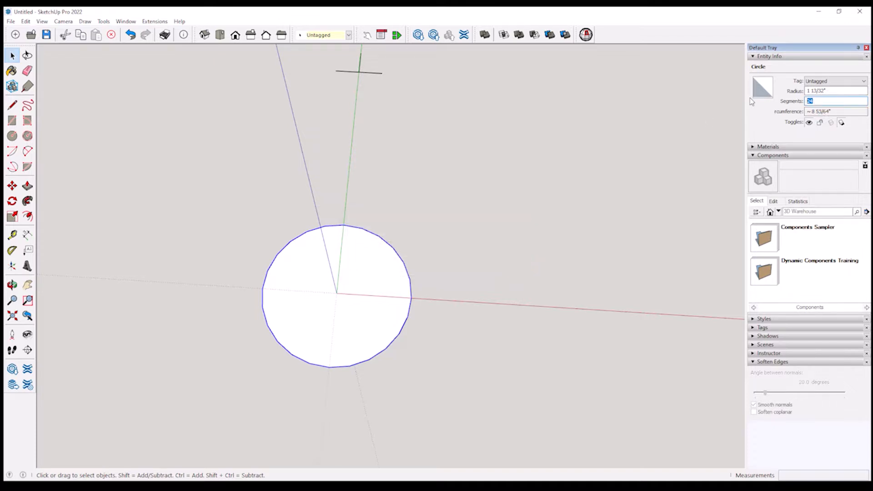
{"action": "type", "text": "168"}
{"action": "key", "text": "Return"}
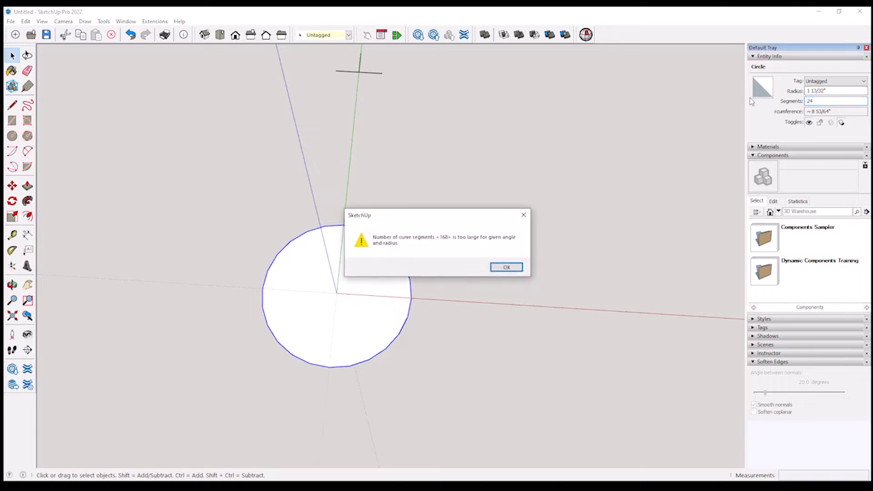
{"action": "key", "text": "Return"}
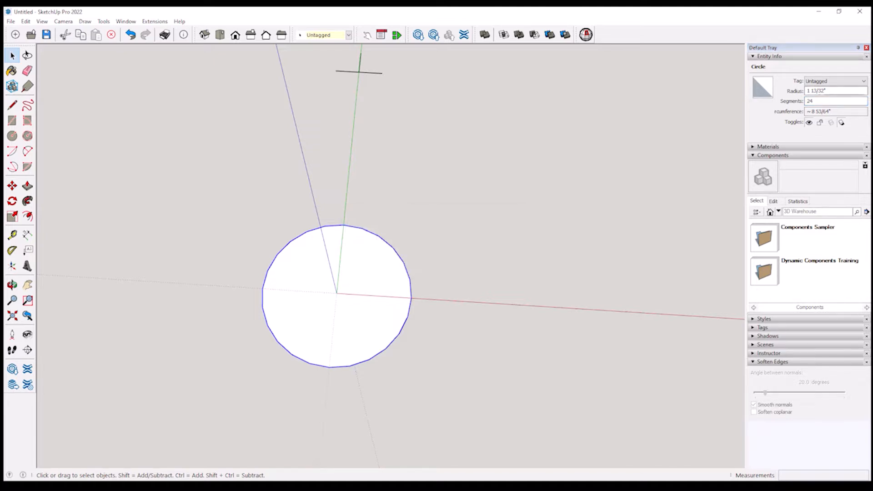
Set the circle's segment count to 150.
{"action": "double_click", "coordinate": [820, 99]}
{"action": "type", "text": "150"}
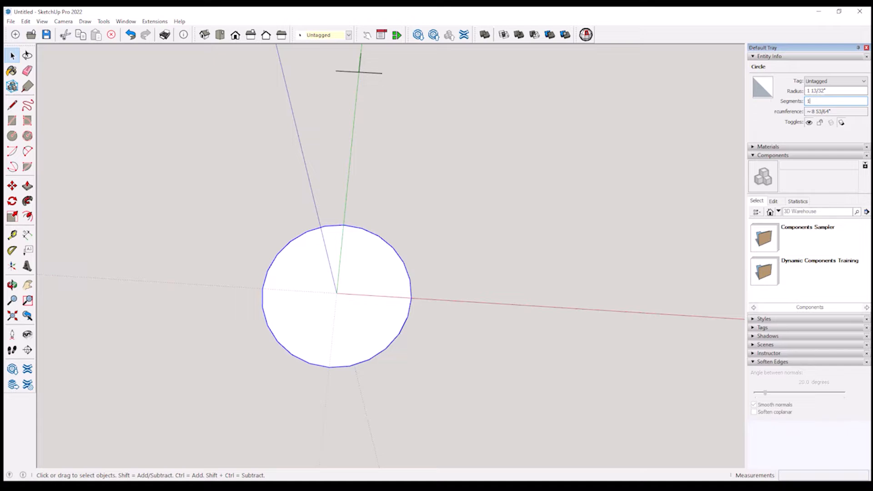
{"action": "key", "text": "Return"}
Raise the circle's segment count in small increments through 162 and 164 to 166.
{"action": "double_click", "coordinate": [822, 100]}
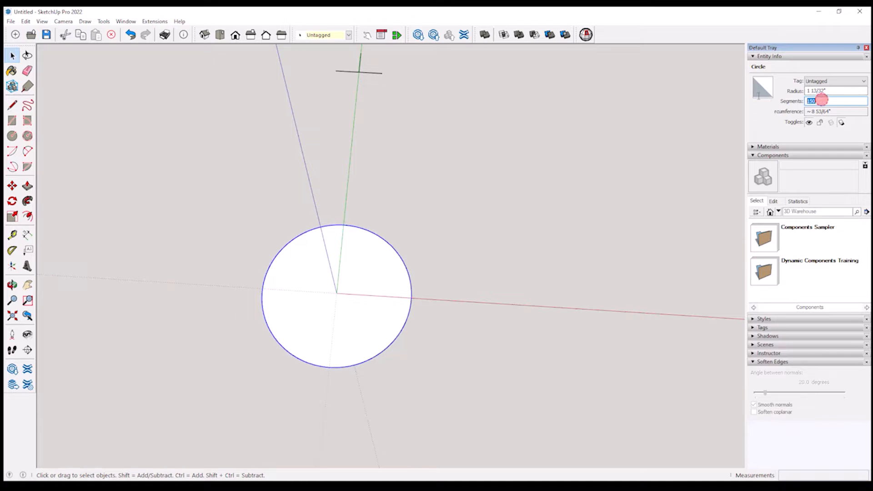
{"action": "type", "text": "158"}
{"action": "key", "text": "BackSpace"}
{"action": "type", "text": "9"}
{"action": "key", "text": "BackSpace"}
{"action": "key", "text": "BackSpace"}
{"action": "type", "text": "60"}
{"action": "key", "text": "BackSpace"}
{"action": "type", "text": "2"}
{"action": "key", "text": "Return"}
{"action": "type", "text": "164"}
{"action": "key", "text": "Return"}
Try to set the circle's segment count to 167.
{"action": "type", "text": "7"}
{"action": "key", "text": "Return"}
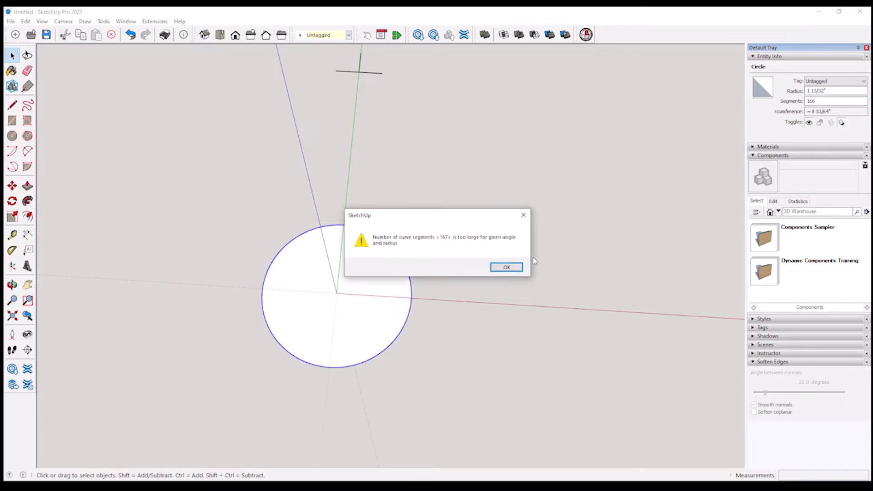
{"action": "left_click", "coordinate": [505, 267]}
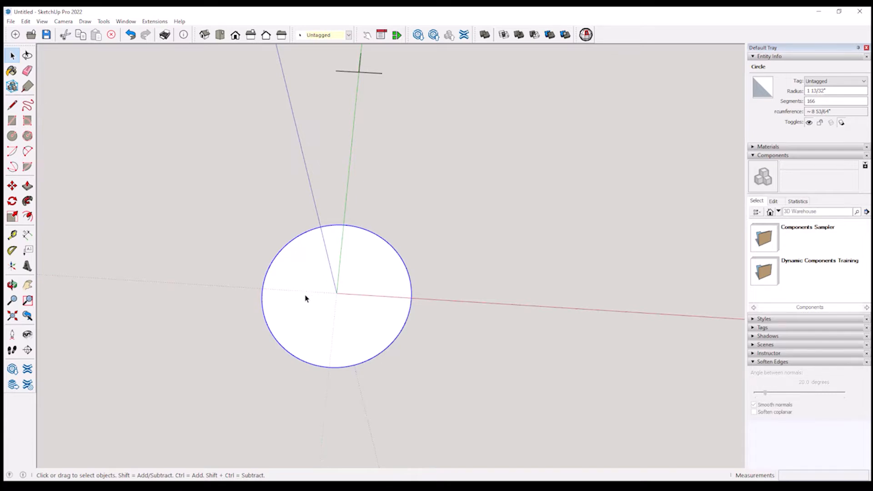
Offset the circle outward by 1/8" to form a rim ring around it.
{"action": "middle_click_drag", "start_coordinate": [305, 295], "coordinate": [305, 306]}
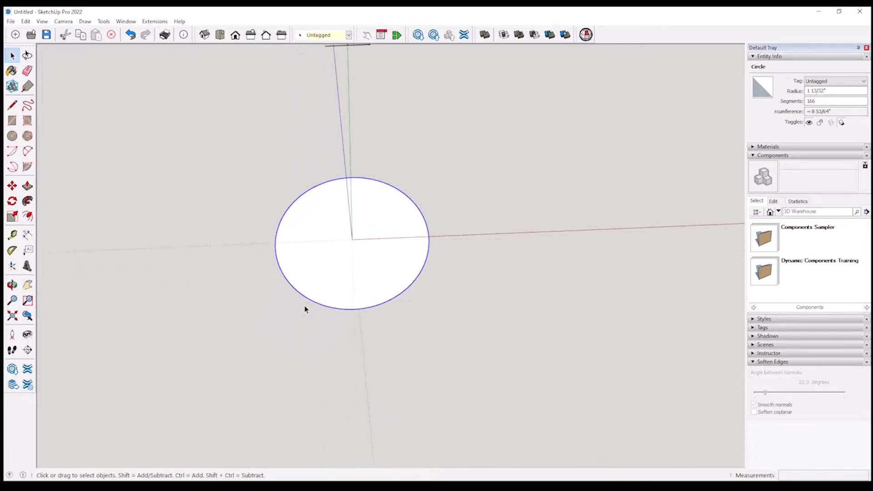
{"action": "scroll", "coordinate": [305, 310], "scroll_direction": "up", "scroll_amount": 4}
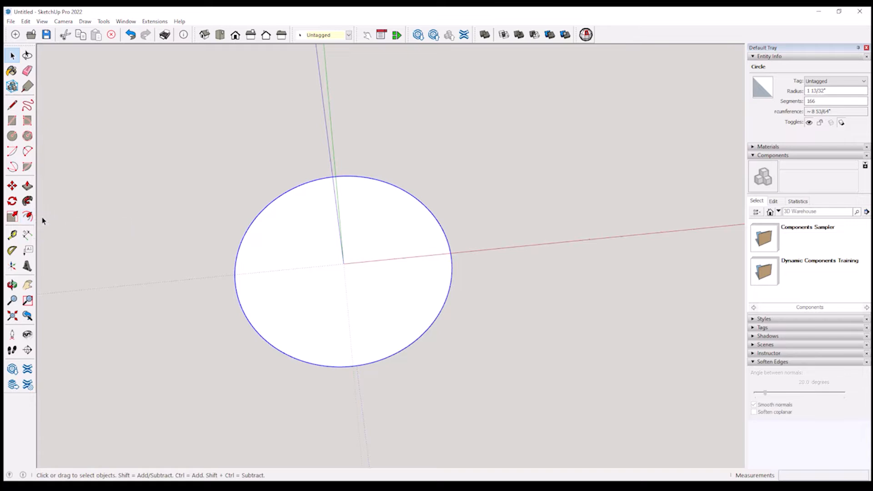
{"action": "left_click", "coordinate": [28, 218]}
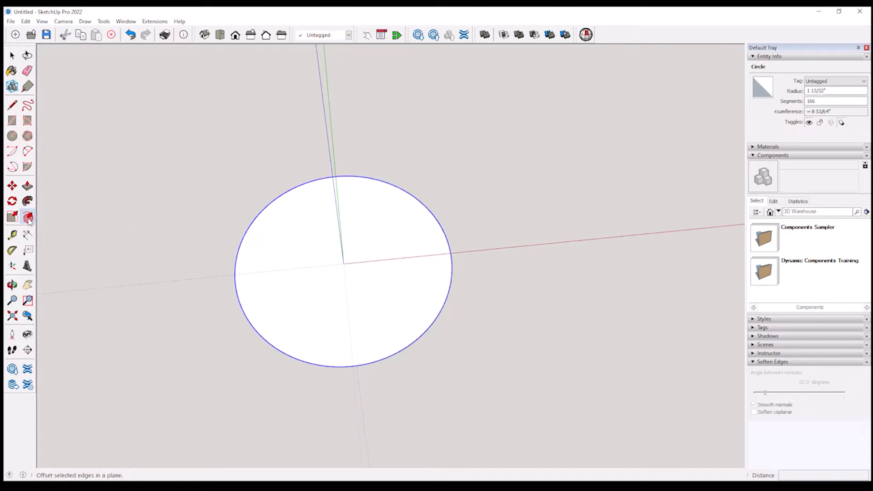
{"action": "left_click", "coordinate": [238, 303]}
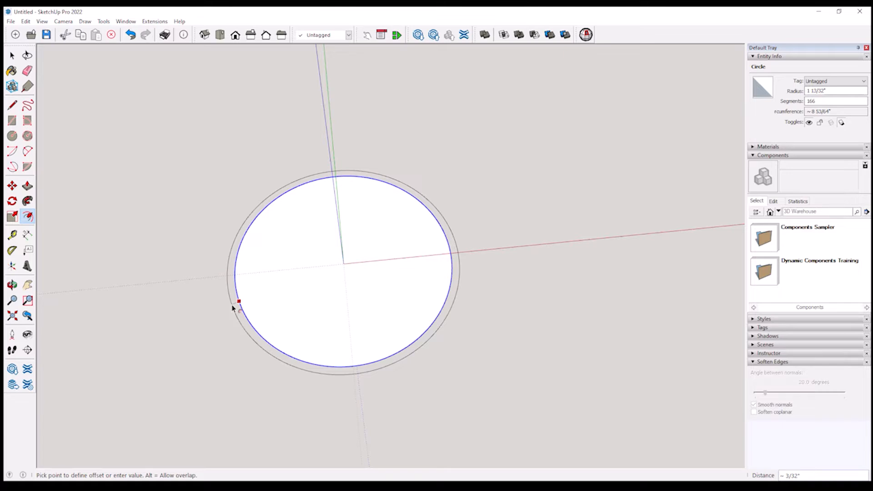
{"action": "type", "text": "1/8"}
{"action": "key", "text": "Return"}
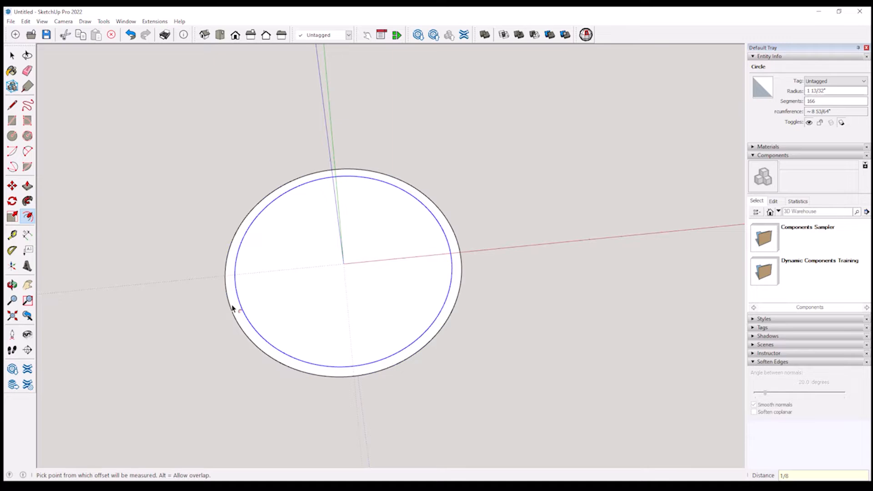
Push/Pull the inner circular face upward by 1/16".
{"action": "middle_click_drag", "start_coordinate": [232, 308], "coordinate": [248, 312]}
{"action": "key", "text": "space"}
{"action": "left_click", "coordinate": [299, 304]}
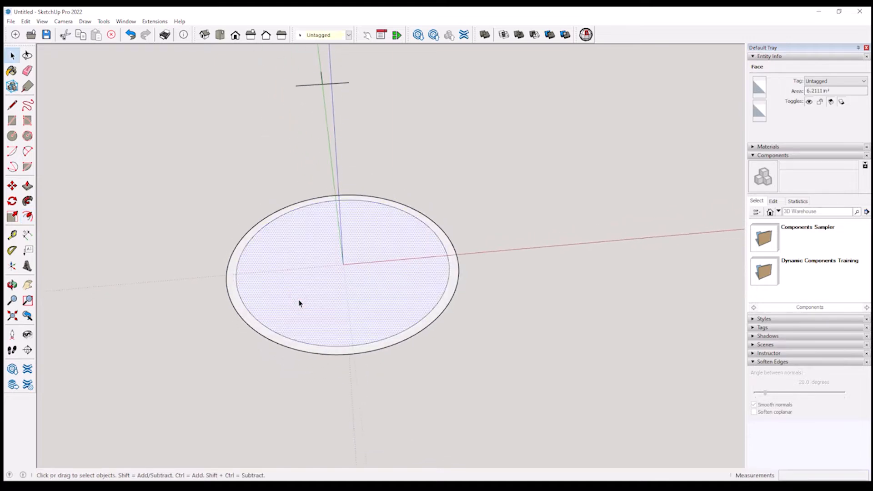
{"action": "key", "text": "p"}
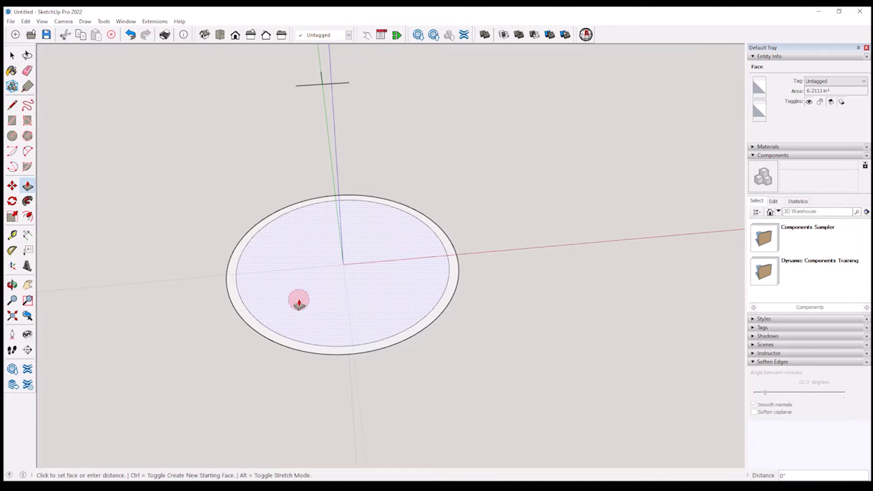
{"action": "left_click", "coordinate": [298, 302]}
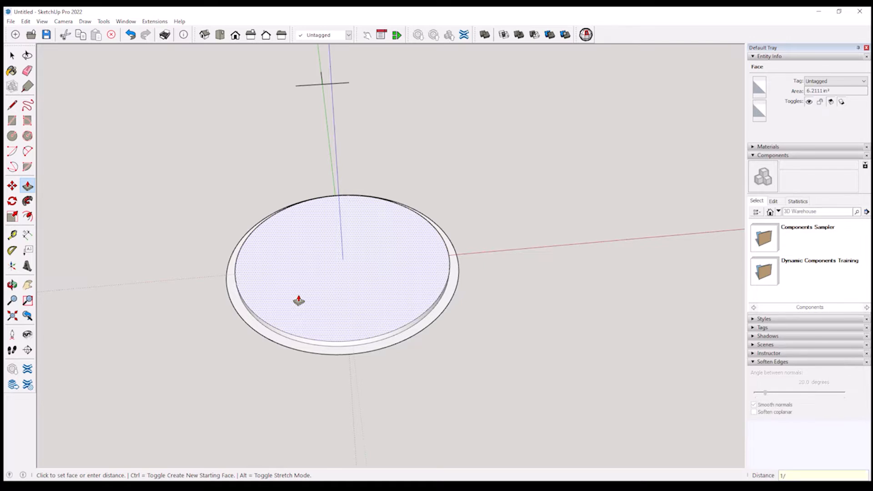
{"action": "key", "text": "Return"}
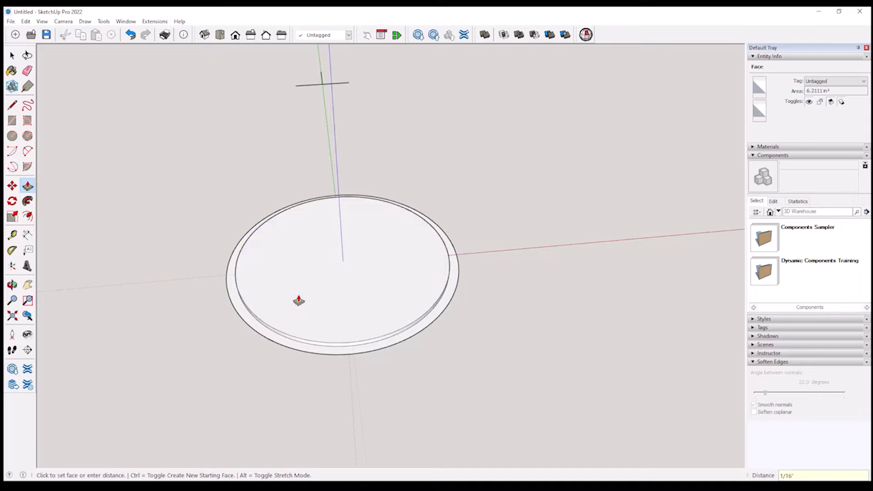
{"action": "left_click", "coordinate": [298, 301]}
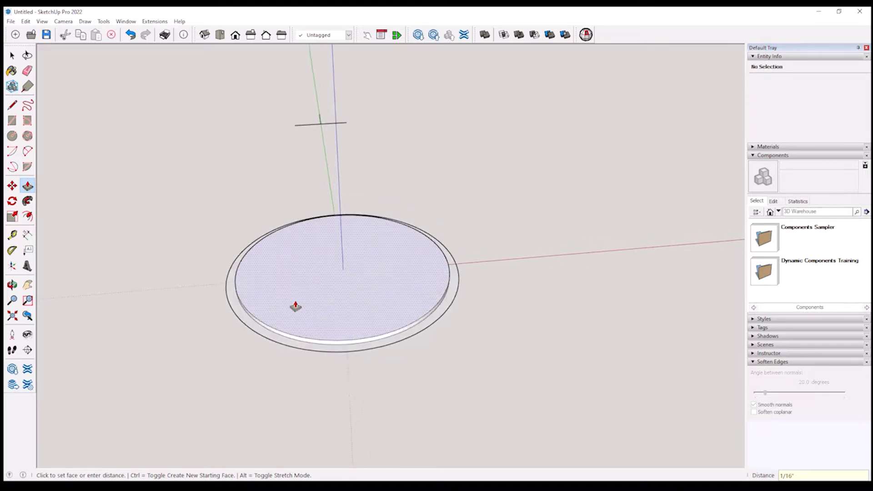
Close the recess on the underside by drawing a line across the inner circle, and erase that line while keeping the face.
{"action": "scroll", "coordinate": [289, 311], "scroll_direction": "up", "scroll_amount": 2}
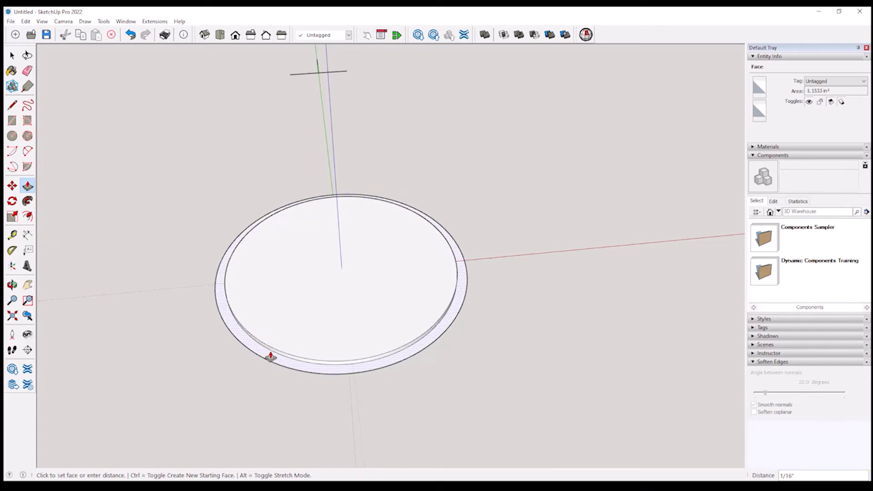
{"action": "middle_click_drag", "start_coordinate": [270, 357], "coordinate": [344, 319]}
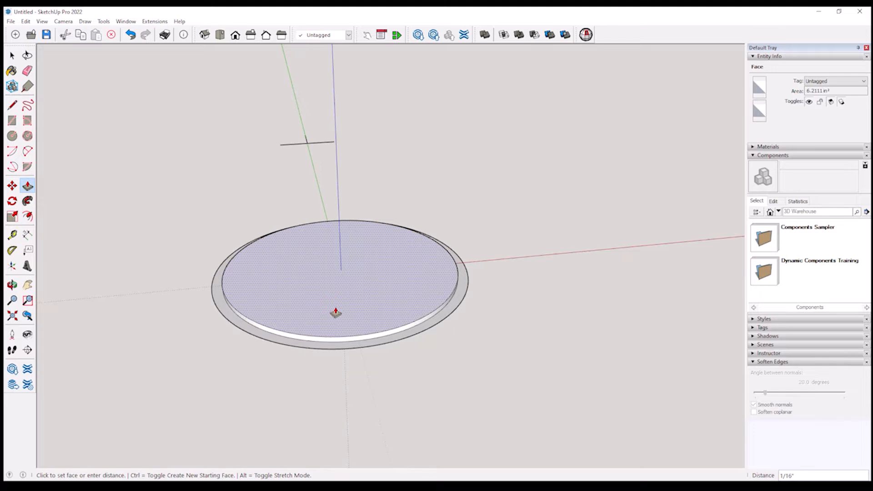
{"action": "scroll", "coordinate": [332, 311], "scroll_direction": "up", "scroll_amount": 4}
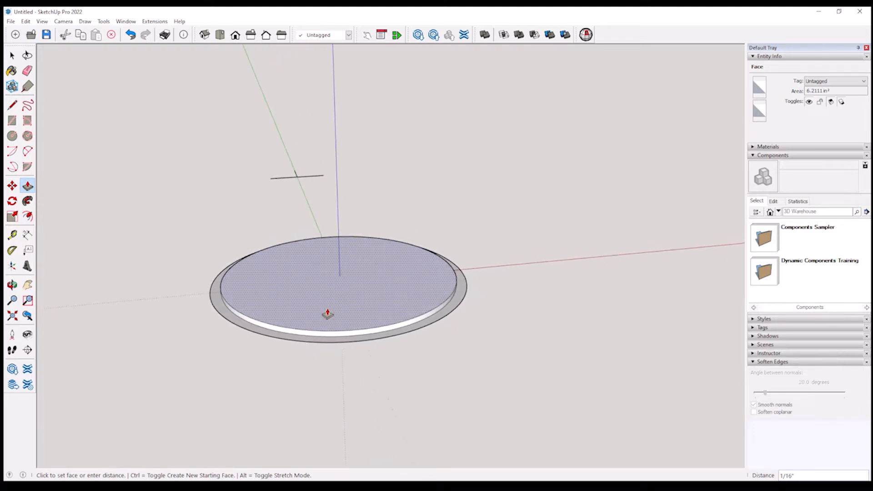
{"action": "middle_click_drag", "start_coordinate": [318, 322], "coordinate": [308, 331]}
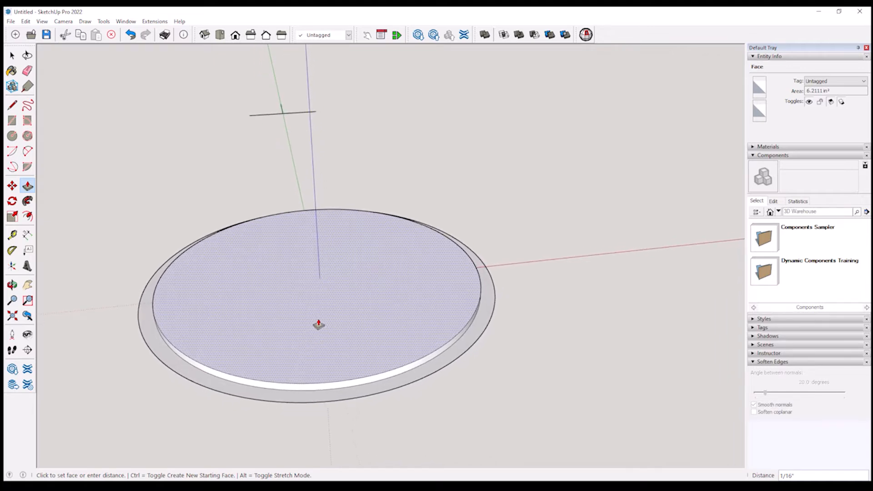
{"action": "scroll", "coordinate": [297, 338], "scroll_direction": "down", "scroll_amount": 1}
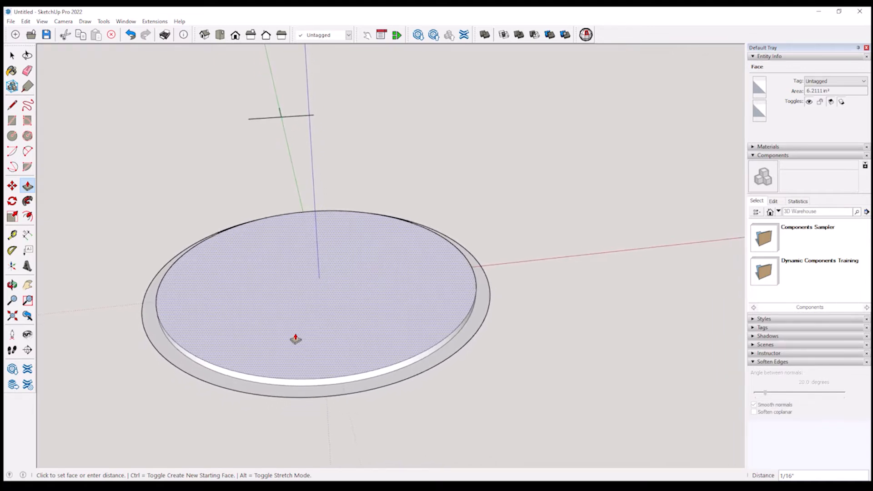
{"action": "middle_click_drag", "start_coordinate": [296, 339], "coordinate": [296, 142]}
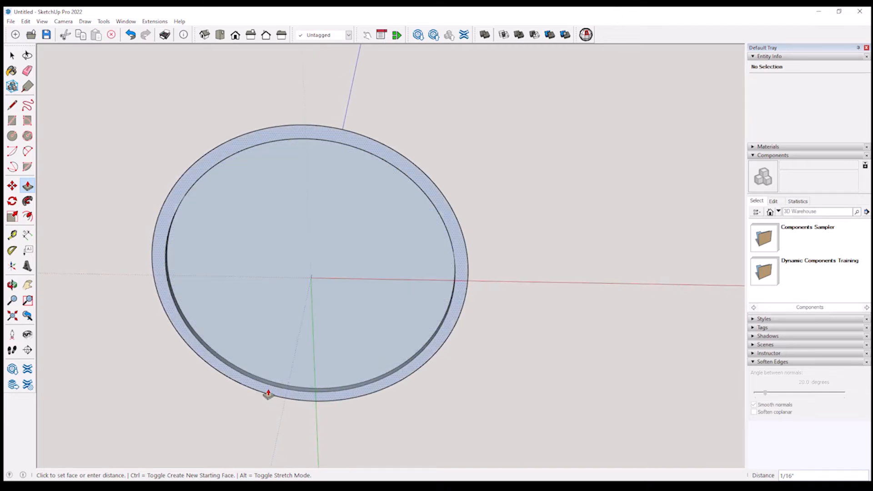
{"action": "key", "text": "l"}
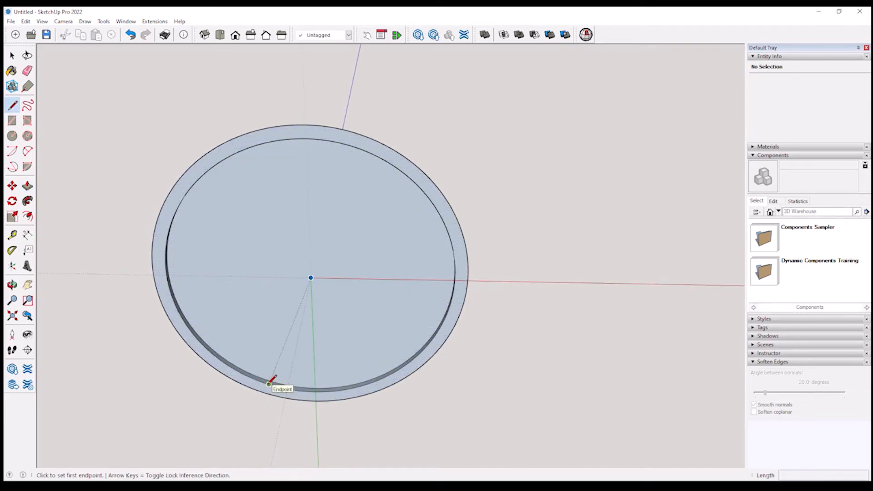
{"action": "left_click", "coordinate": [268, 384]}
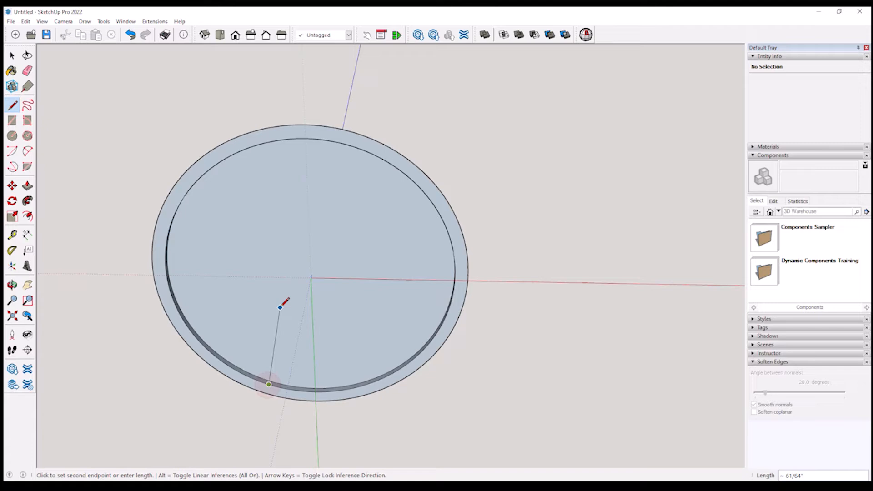
{"action": "left_click", "coordinate": [327, 141]}
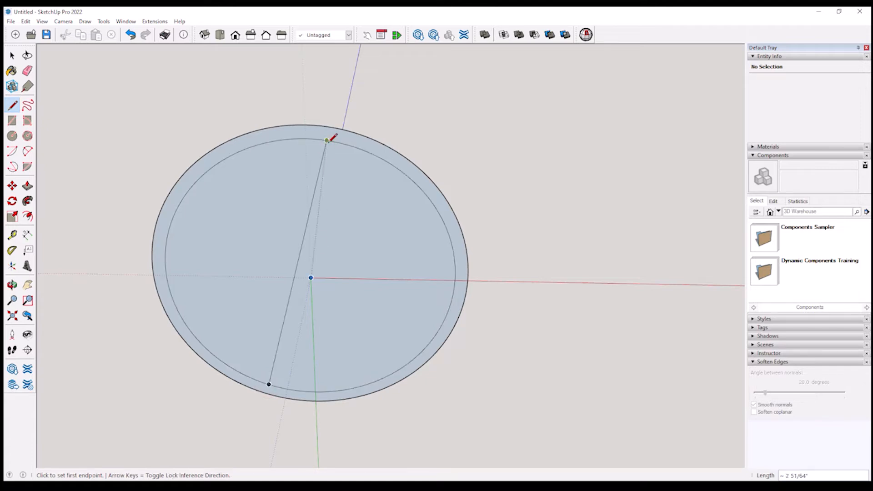
{"action": "key", "text": "e"}
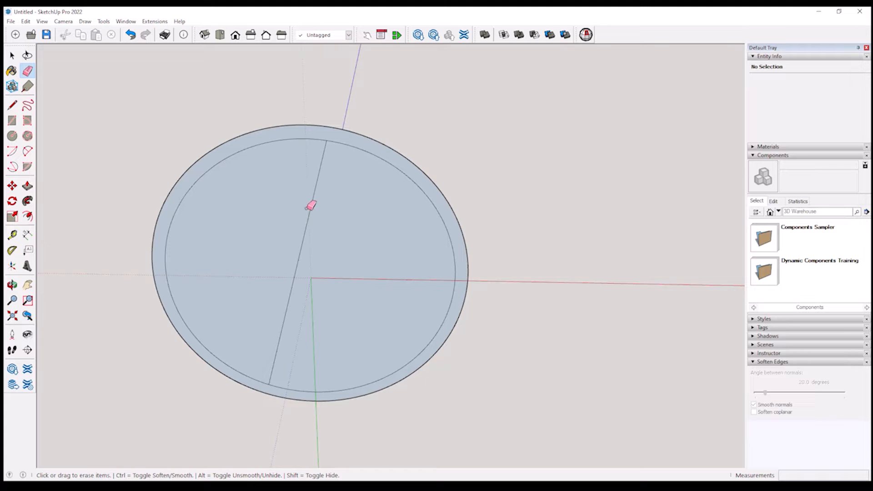
{"action": "left_click", "coordinate": [309, 215]}
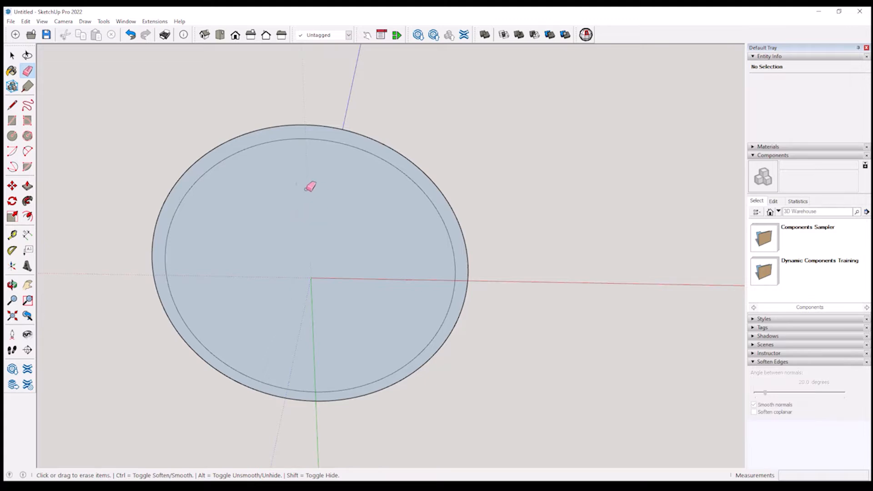
Reverse the inner circular face on the underside and clear the selection.
{"action": "mouse_move", "coordinate": [321, 250]}
{"action": "middle_mouse_down"}
{"action": "mouse_move", "coordinate": [336, 266]}
{"action": "mouse_move", "coordinate": [316, 270]}
{"action": "middle_mouse_up"}
{"action": "key", "text": "space"}
{"action": "right_click", "coordinate": [238, 249]}
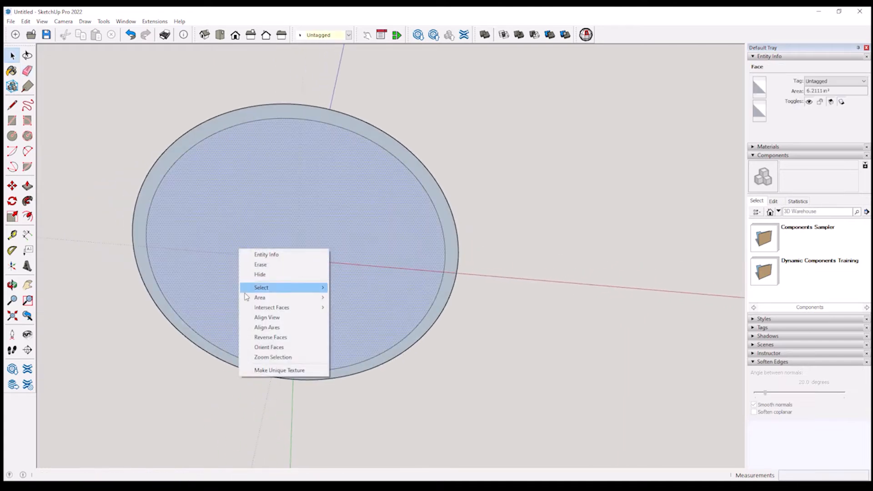
{"action": "left_click", "coordinate": [271, 339]}
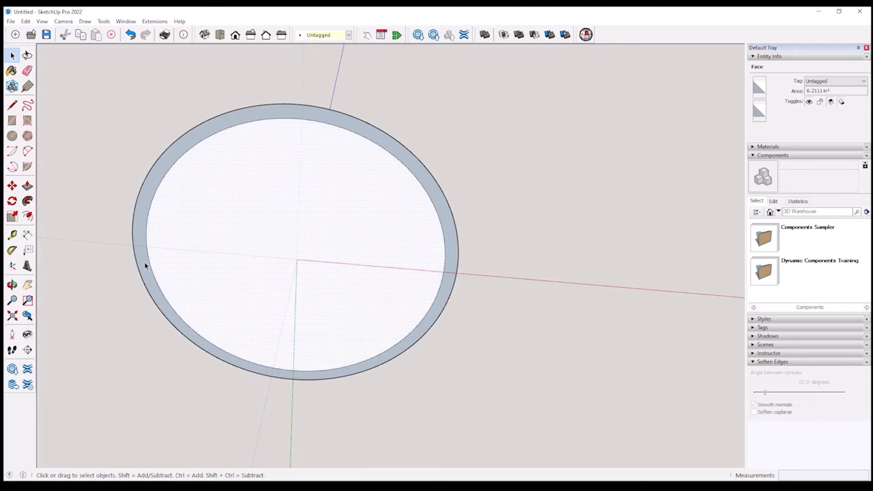
{"action": "left_click", "coordinate": [524, 281]}
Push/Pull the outer ring face upward by 3/4" to form the cover's wall.
{"action": "middle_click_drag", "start_coordinate": [458, 306], "coordinate": [190, 343]}
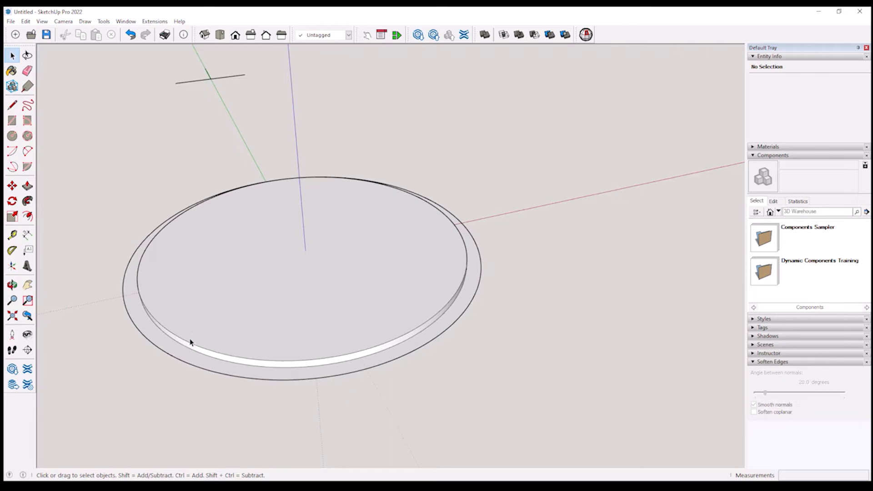
{"action": "left_click", "coordinate": [184, 360]}
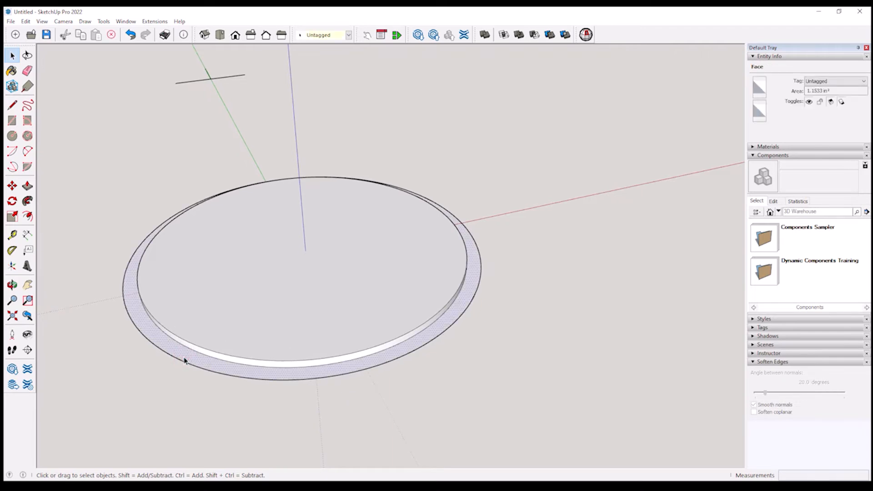
{"action": "key", "text": "p"}
{"action": "left_click", "coordinate": [184, 361]}
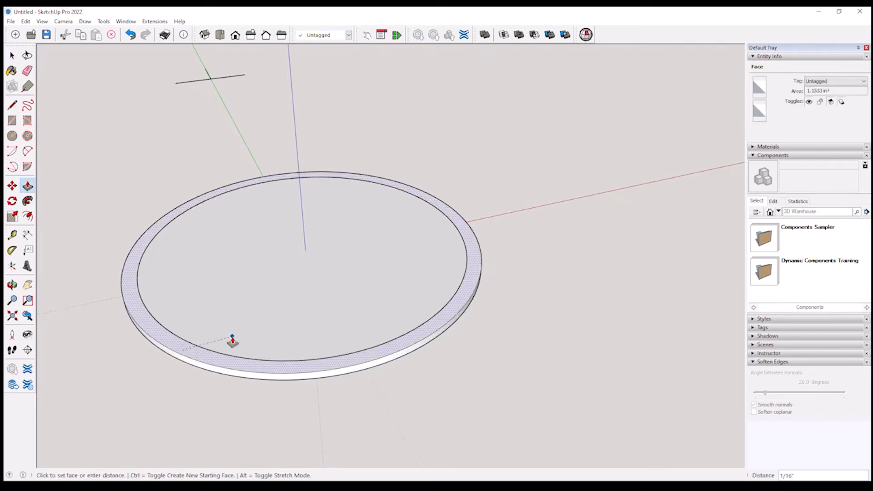
{"action": "left_click", "coordinate": [182, 350]}
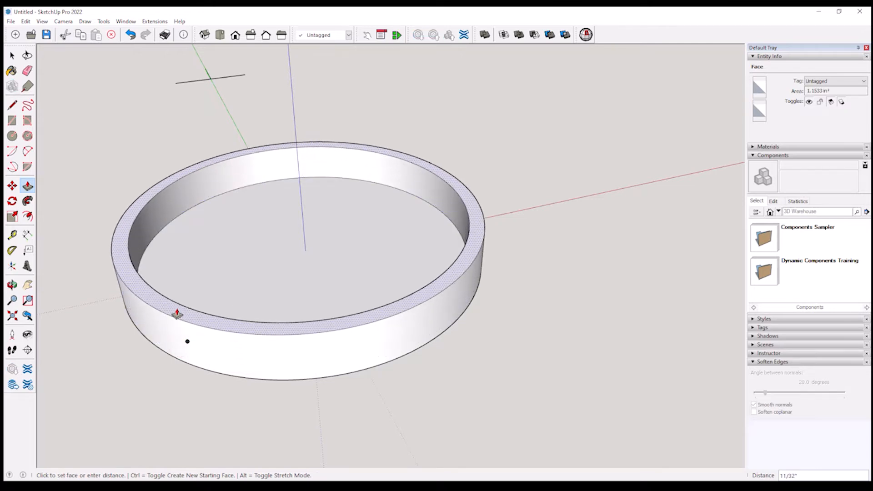
{"action": "key", "text": "Return"}
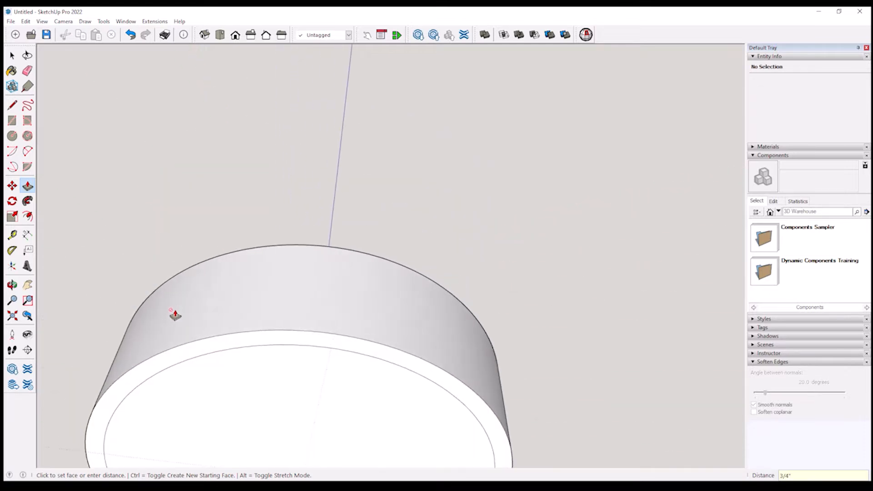
Erase the inner circle edge on the underside to merge the ring and the disc into one face.
{"action": "middle_click_drag", "start_coordinate": [217, 291], "coordinate": [224, 261]}
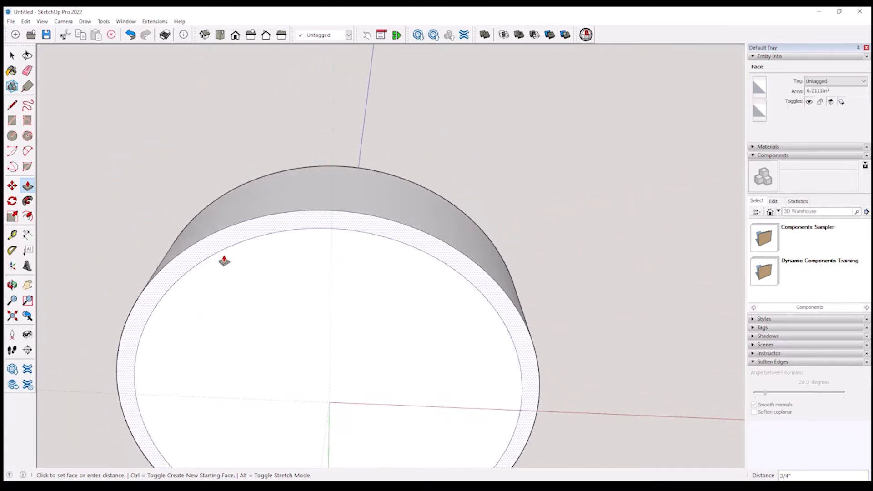
{"action": "key", "text": "e"}
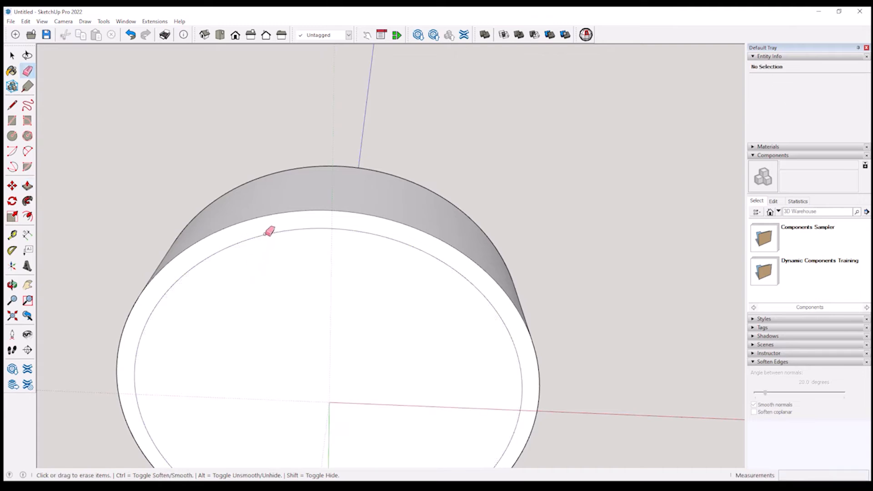
{"action": "left_click", "coordinate": [269, 233]}
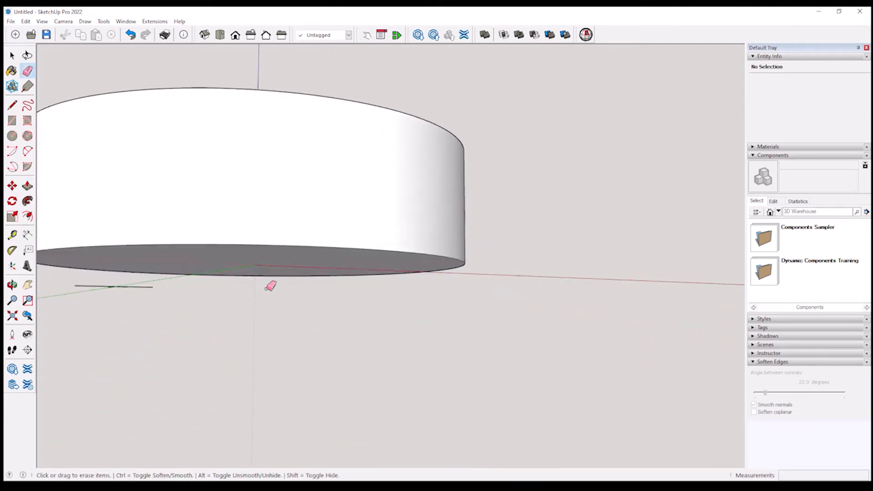
Draw a vertical line up the blue axis from the midpoint of the front end mark, and extend it by 1/16".
{"action": "middle_click_drag", "start_coordinate": [270, 286], "coordinate": [305, 230]}
{"action": "scroll", "coordinate": [306, 227], "scroll_direction": "down", "scroll_amount": 5}
{"action": "middle_click_drag", "start_coordinate": [320, 152], "coordinate": [332, 135]}
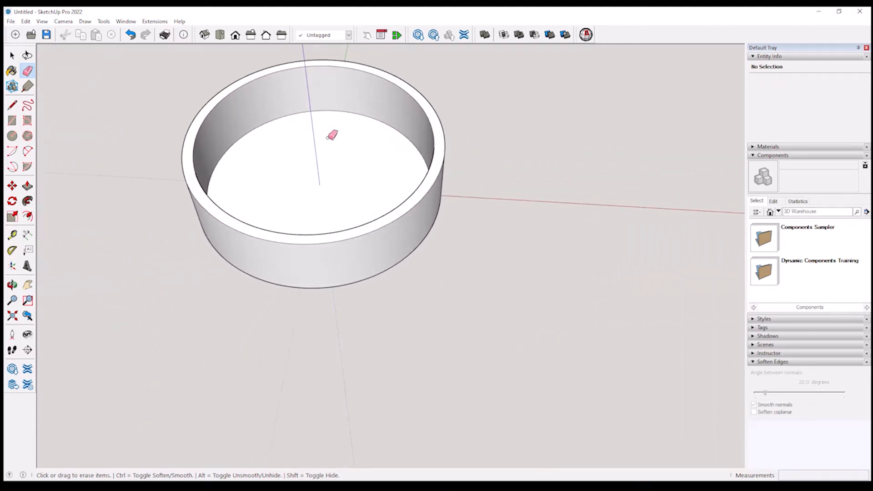
{"action": "scroll", "coordinate": [334, 164], "scroll_direction": "down", "scroll_amount": 2}
{"action": "mouse_move", "coordinate": [329, 174]}
{"action": "middle_mouse_down"}
{"action": "mouse_move", "coordinate": [296, 198]}
{"action": "mouse_move", "coordinate": [282, 260]}
{"action": "mouse_move", "coordinate": [295, 308]}
{"action": "middle_mouse_up"}
{"action": "scroll", "coordinate": [309, 186], "scroll_direction": "down", "scroll_amount": 2}
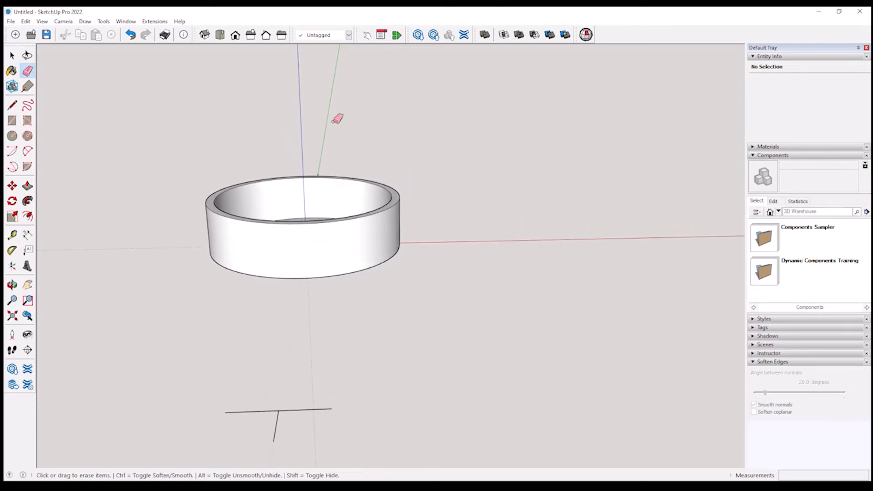
{"action": "mouse_move", "coordinate": [337, 119]}
{"action": "middle_mouse_down"}
{"action": "mouse_move", "coordinate": [277, 277]}
{"action": "mouse_move", "coordinate": [278, 348]}
{"action": "middle_mouse_up"}
{"action": "key", "text": "space"}
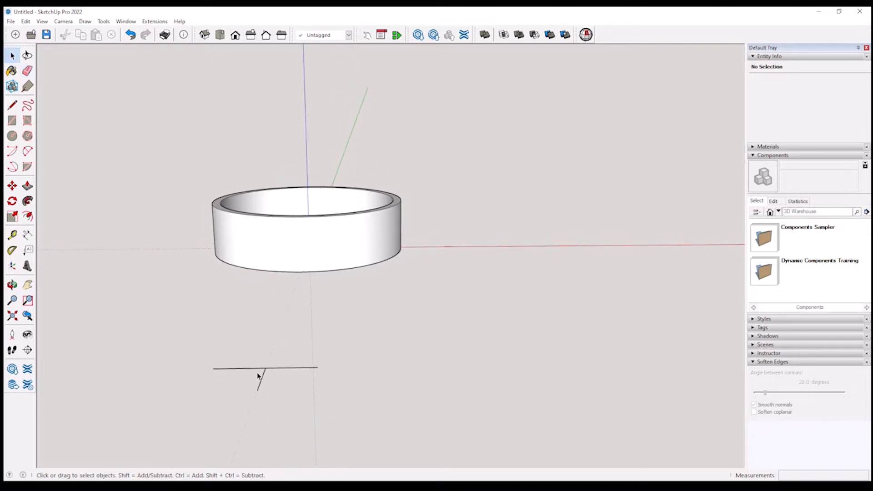
{"action": "key", "text": "l"}
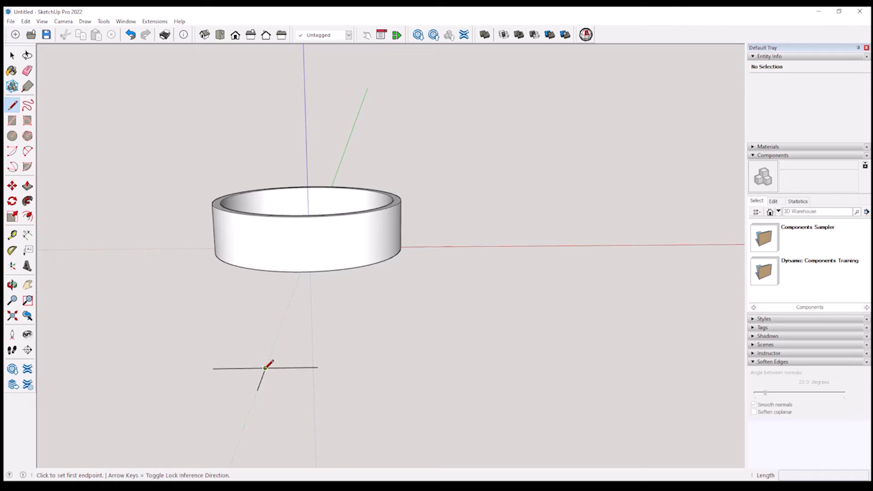
{"action": "left_click", "coordinate": [266, 367]}
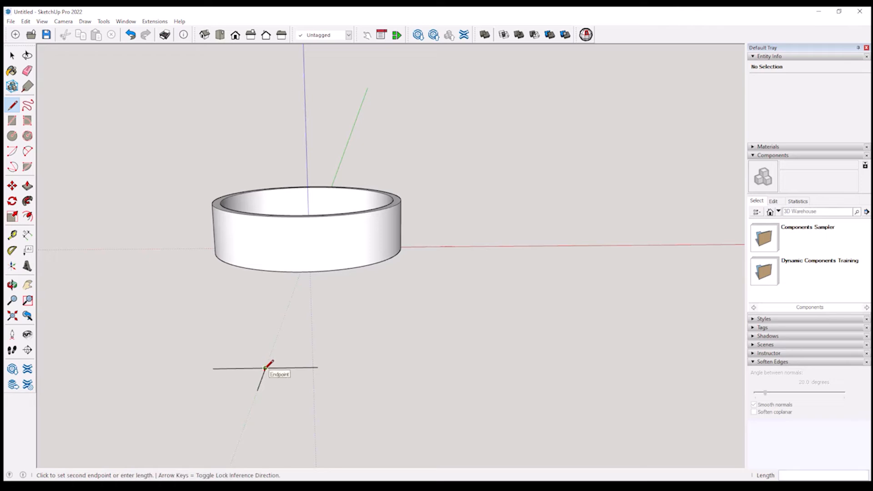
{"action": "left_click", "coordinate": [264, 331]}
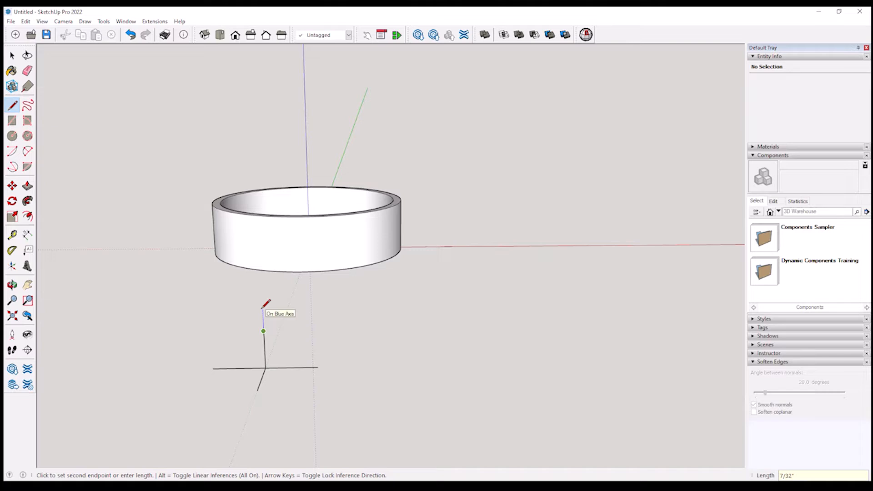
{"action": "key", "text": "Return"}
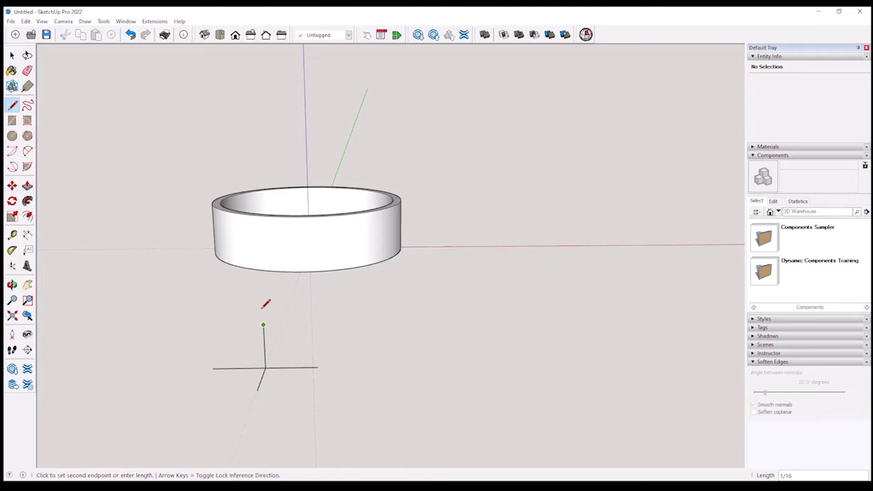
Draw an upright circle of 1/8" radius facing the cover, centred on the top endpoint of the vertical line.
{"action": "middle_click_drag", "start_coordinate": [262, 309], "coordinate": [296, 256]}
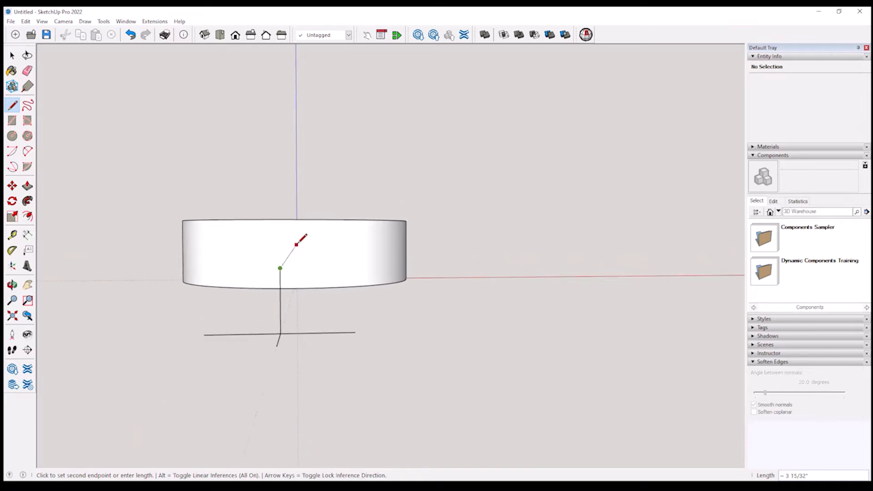
{"action": "mouse_move", "coordinate": [297, 244]}
{"action": "middle_mouse_down"}
{"action": "mouse_move", "coordinate": [292, 209]}
{"action": "mouse_move", "coordinate": [273, 299]}
{"action": "middle_mouse_up"}
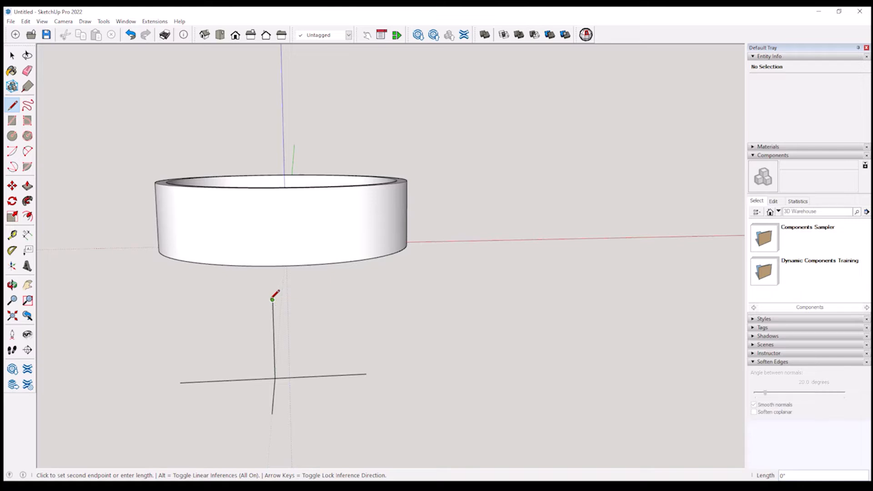
{"action": "key", "text": "c"}
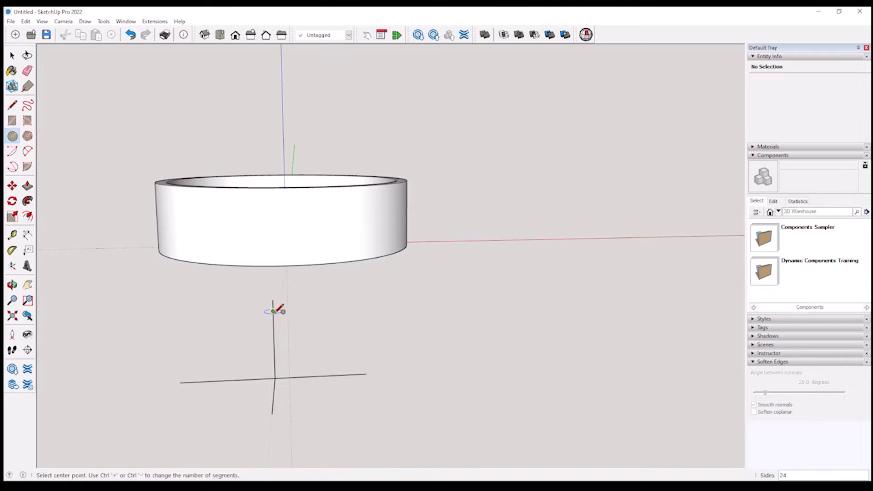
{"action": "middle_click_drag", "start_coordinate": [272, 300], "coordinate": [273, 299]}
{"action": "scroll", "coordinate": [274, 298], "scroll_direction": "up", "scroll_amount": 2}
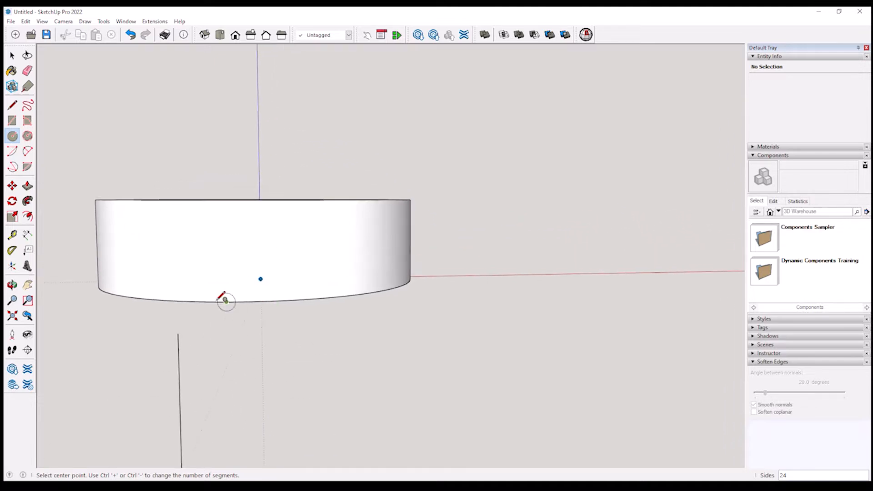
{"action": "left_click", "coordinate": [178, 333]}
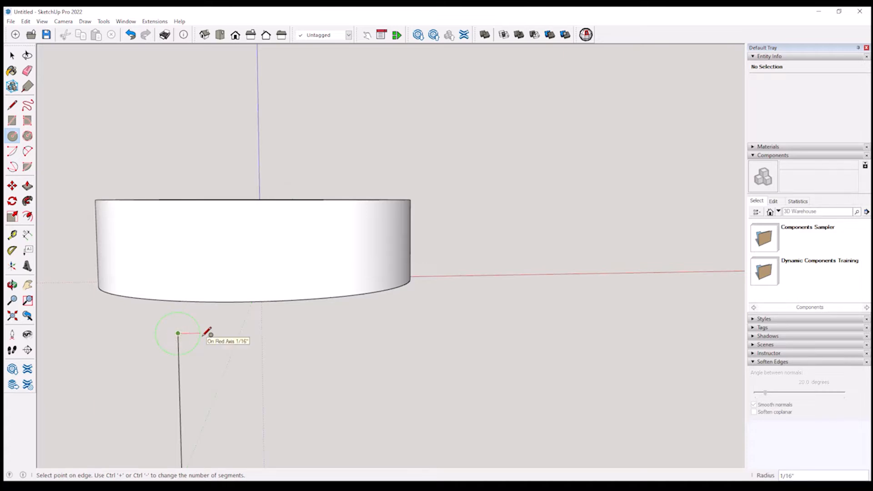
{"action": "middle_click_drag", "start_coordinate": [204, 334], "coordinate": [206, 335]}
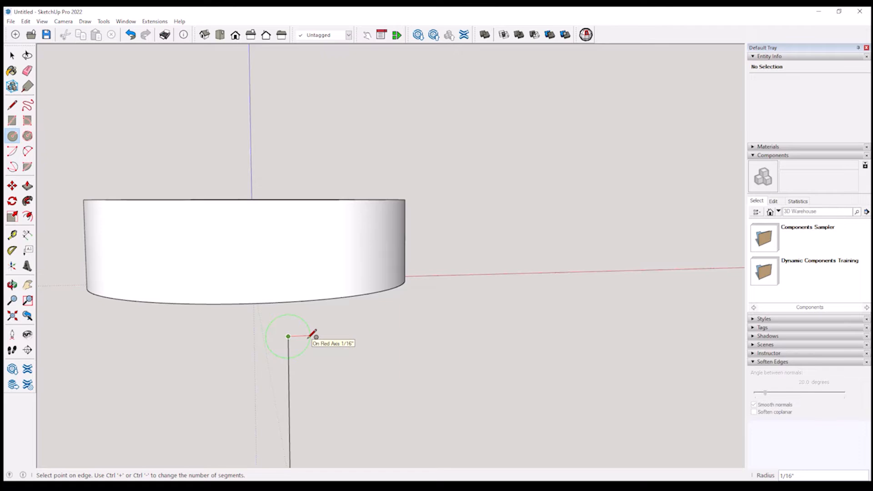
{"action": "key", "text": "Return"}
Select the entire round cover and make it a component named A.
{"action": "middle_click_drag", "start_coordinate": [309, 339], "coordinate": [198, 358]}
{"action": "scroll", "coordinate": [126, 339], "scroll_direction": "up", "scroll_amount": 10}
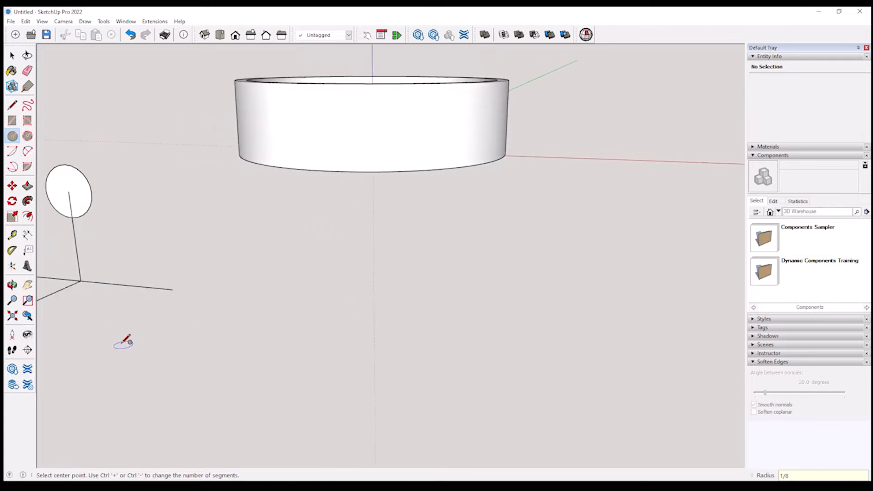
{"action": "scroll", "coordinate": [125, 340], "scroll_direction": "up", "scroll_amount": 8}
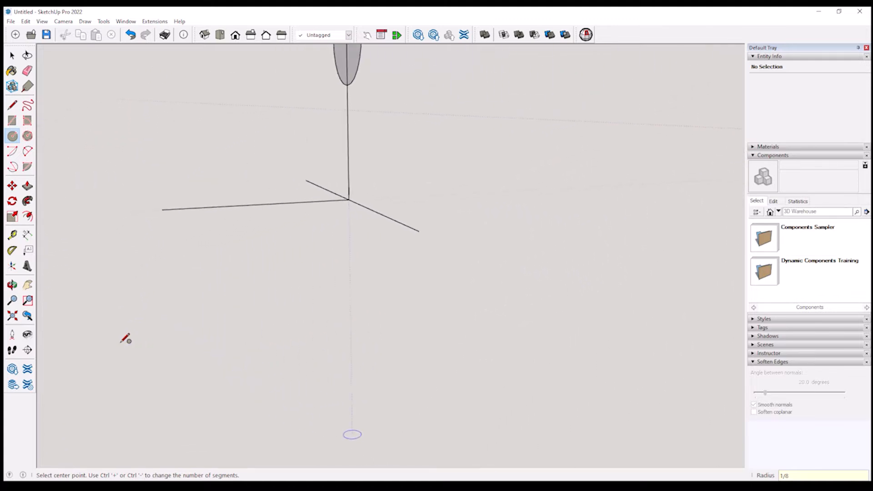
{"action": "scroll", "coordinate": [257, 311], "scroll_direction": "up", "scroll_amount": 10}
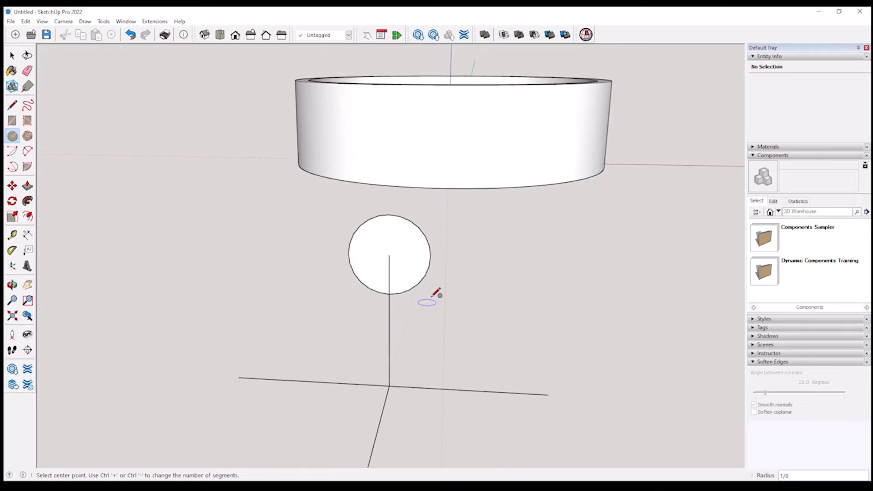
{"action": "key", "text": "space"}
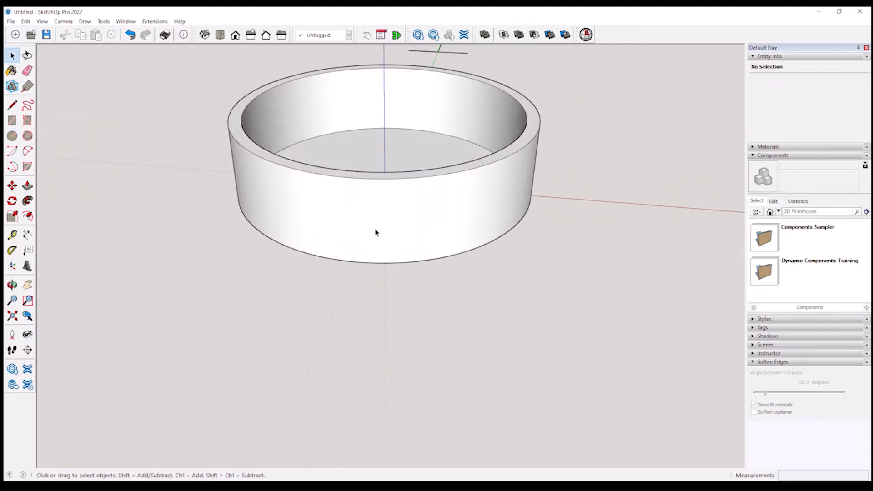
{"action": "triple_click", "coordinate": [384, 230]}
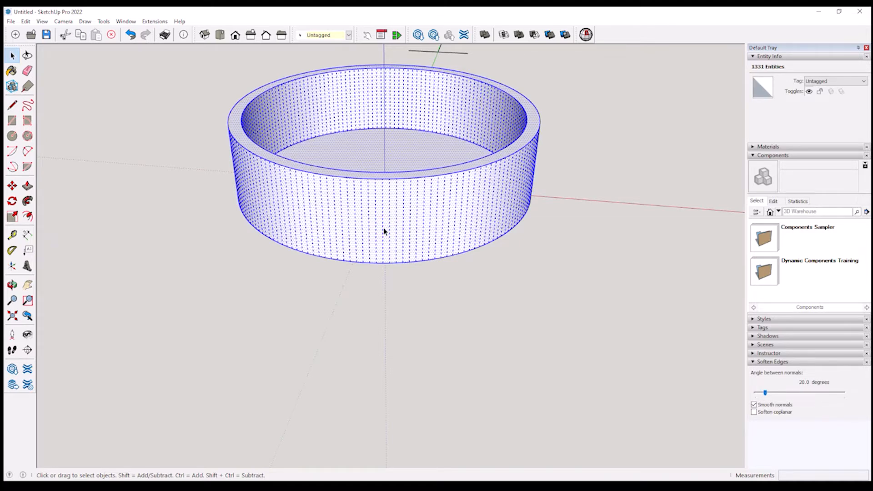
{"action": "key", "text": "g"}
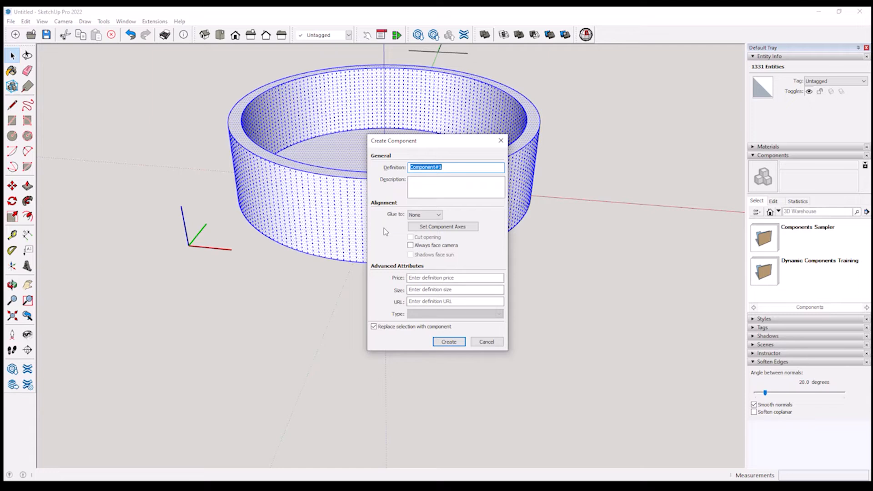
{"action": "key", "text": "Return"}
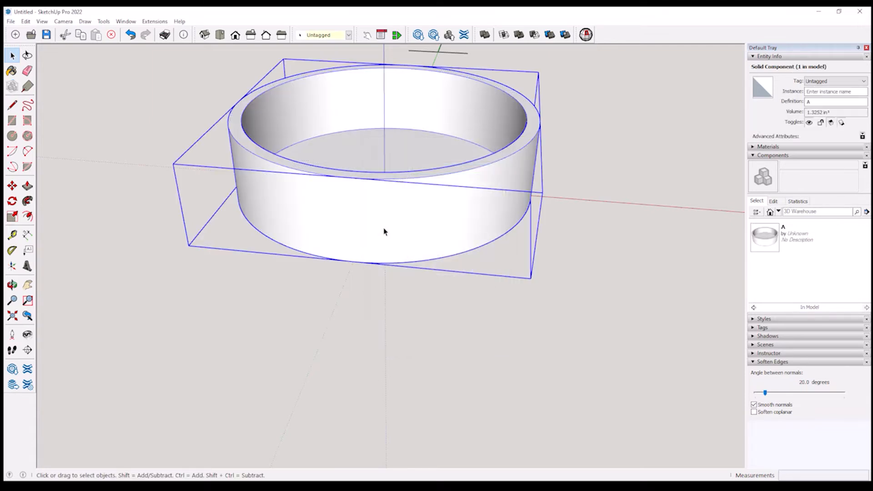
{"action": "scroll", "coordinate": [345, 329], "scroll_direction": "down", "scroll_amount": 4}
{"action": "middle_click_drag", "start_coordinate": [333, 332], "coordinate": [312, 326]}
{"action": "scroll", "coordinate": [310, 307], "scroll_direction": "up", "scroll_amount": 1}
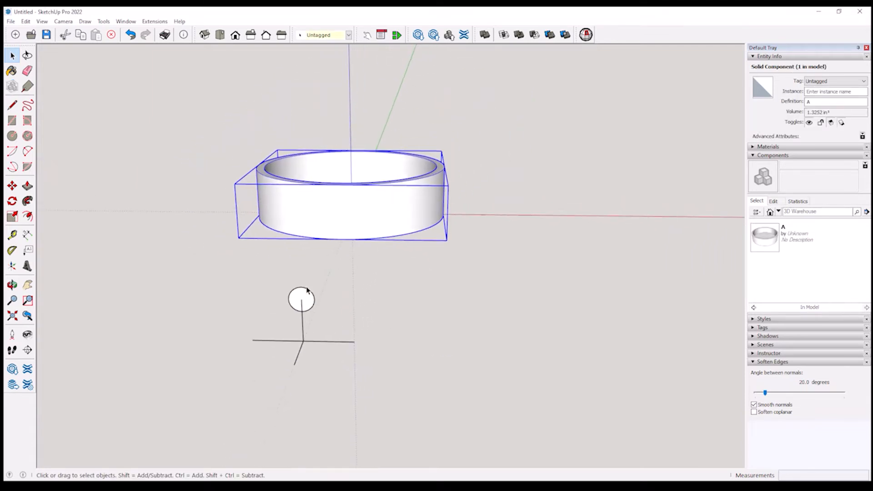
{"action": "left_click", "coordinate": [306, 301]}
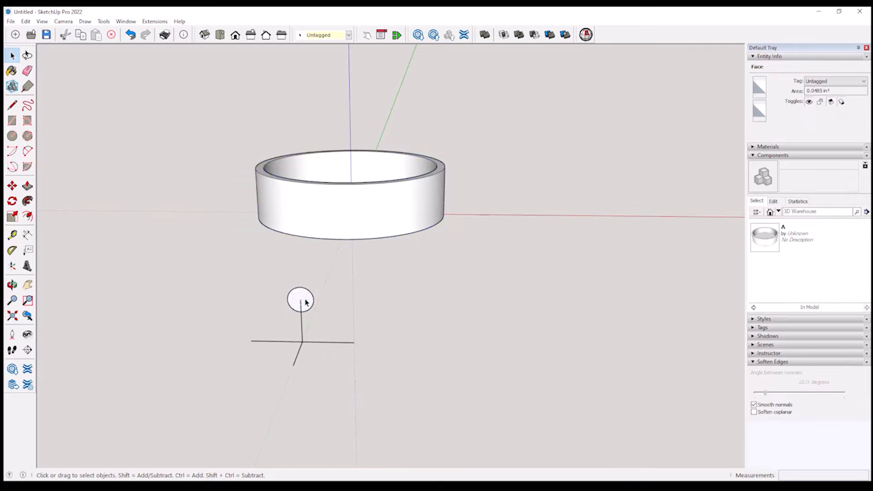
{"action": "middle_click_drag", "start_coordinate": [306, 301], "coordinate": [300, 313]}
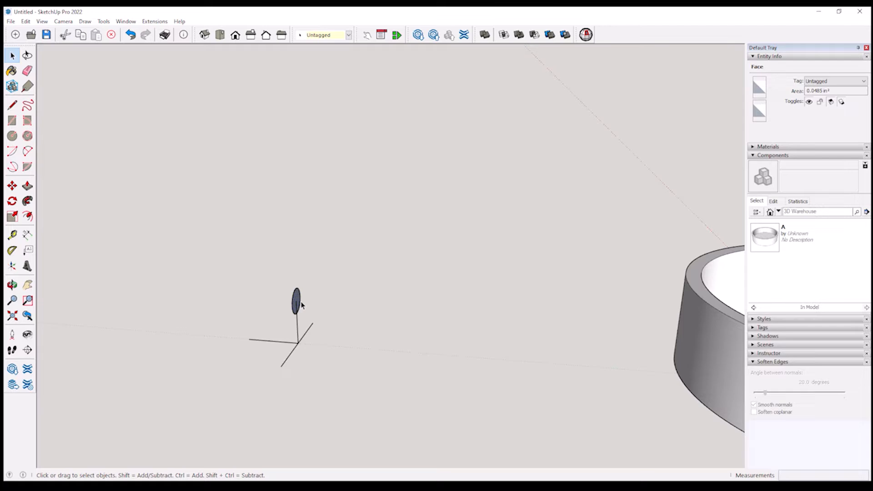
{"action": "key", "text": "p"}
{"action": "left_click", "coordinate": [296, 307]}
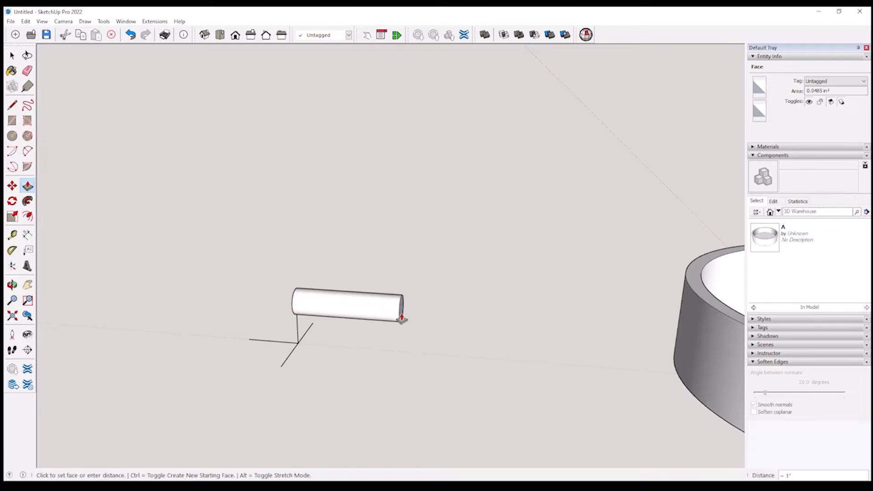
{"action": "middle_click_drag", "start_coordinate": [402, 318], "coordinate": [581, 166]}
{"action": "scroll", "coordinate": [580, 166], "scroll_direction": "up", "scroll_amount": 5}
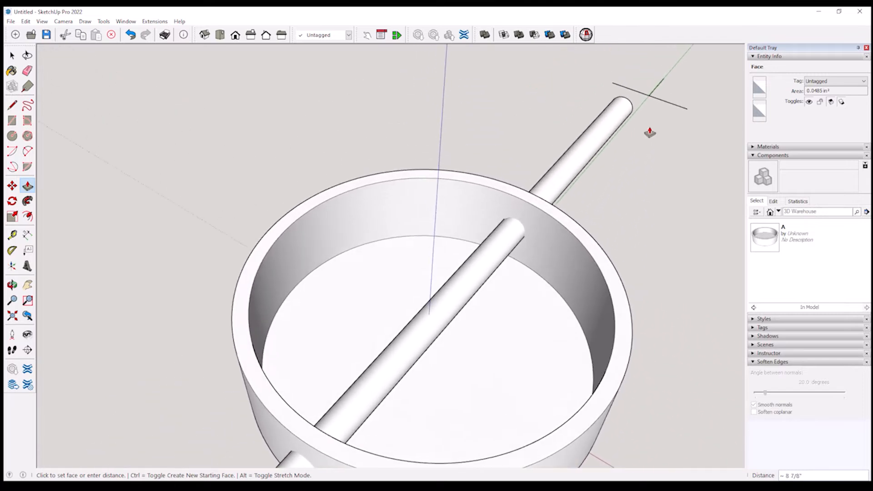
{"action": "scroll", "coordinate": [650, 110], "scroll_direction": "down", "scroll_amount": 1}
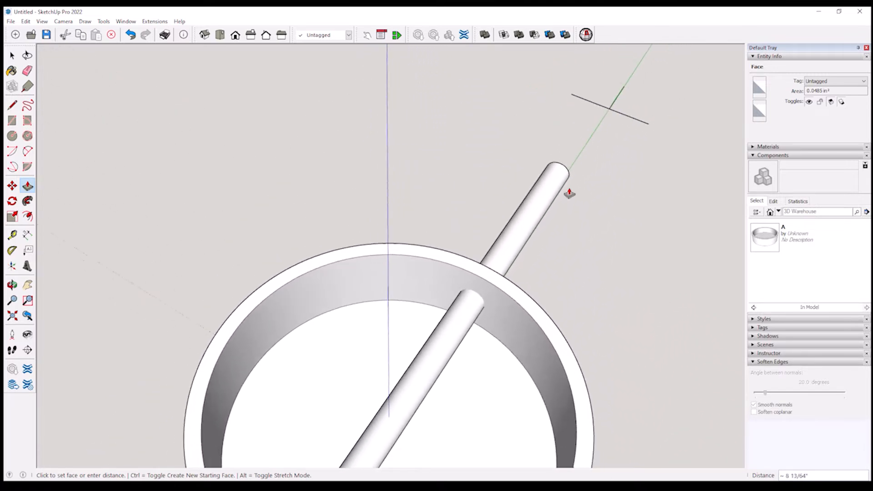
{"action": "scroll", "coordinate": [546, 200], "scroll_direction": "down", "scroll_amount": 5}
{"action": "scroll", "coordinate": [476, 226], "scroll_direction": "down", "scroll_amount": 2}
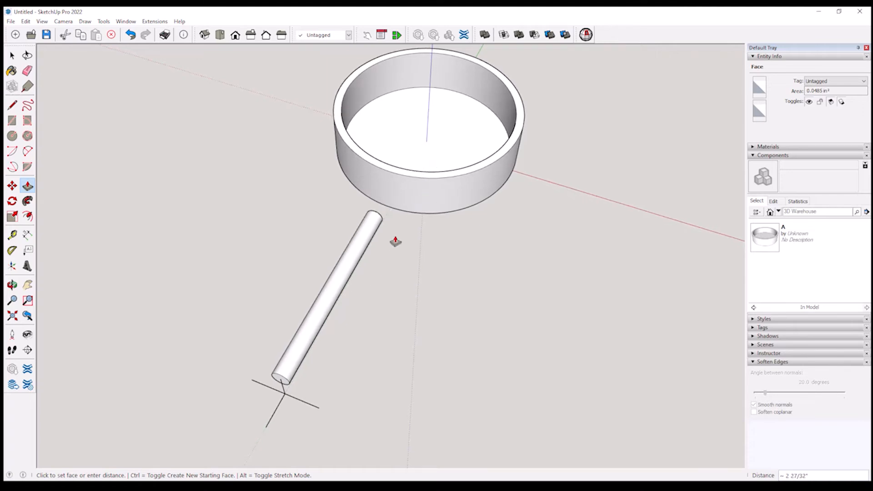
{"action": "key", "text": "Escape"}
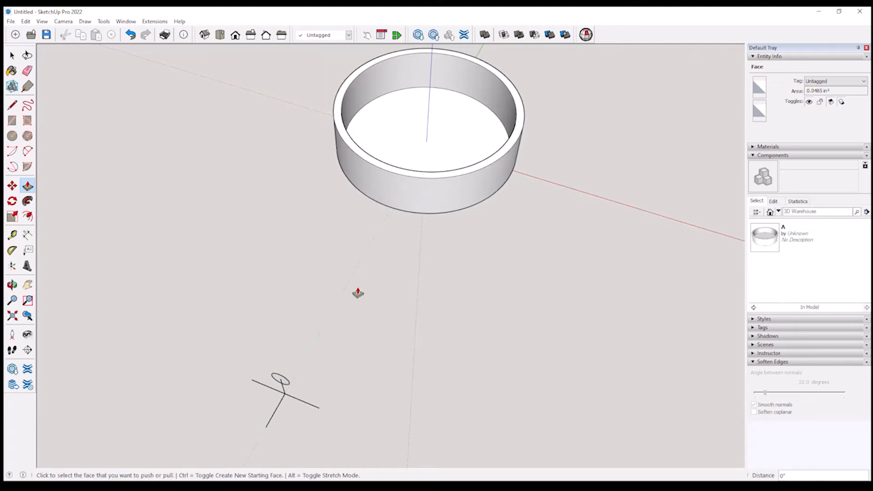
Erase the vertical construction line joining the front end mark to the small circle, keeping the circle's face.
{"action": "scroll", "coordinate": [301, 368], "scroll_direction": "down", "scroll_amount": 2}
{"action": "middle_click_drag", "start_coordinate": [288, 442], "coordinate": [281, 392]}
{"action": "scroll", "coordinate": [318, 367], "scroll_direction": "up", "scroll_amount": 6}
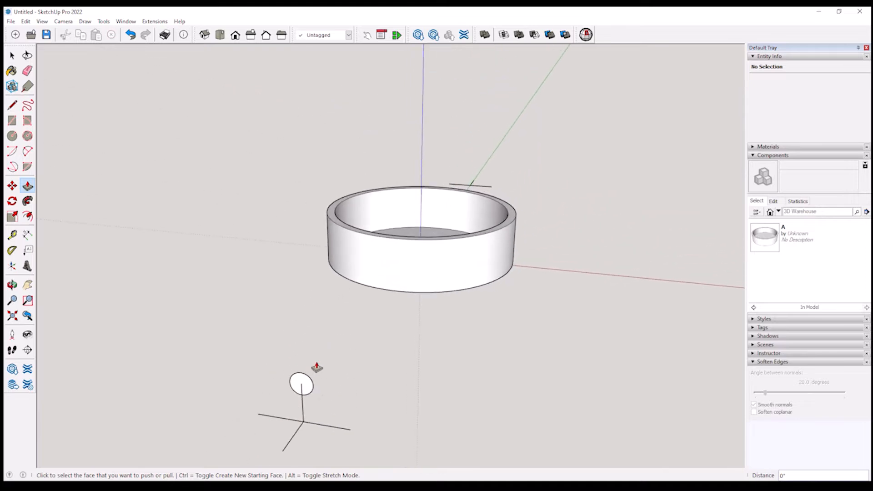
{"action": "scroll", "coordinate": [303, 388], "scroll_direction": "down", "scroll_amount": 1}
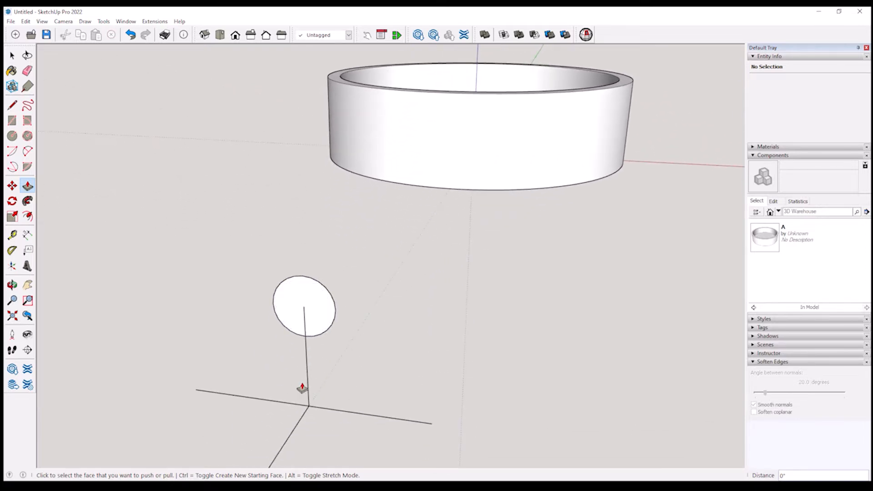
{"action": "key", "text": "e"}
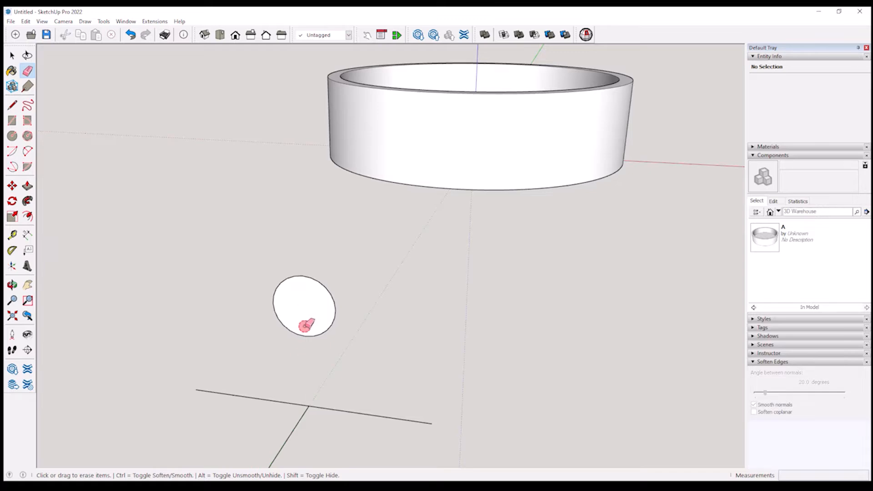
Make the small circle's face and edge a component named B, and open that component for editing.
{"action": "key", "text": "space"}
{"action": "double_click", "coordinate": [307, 321]}
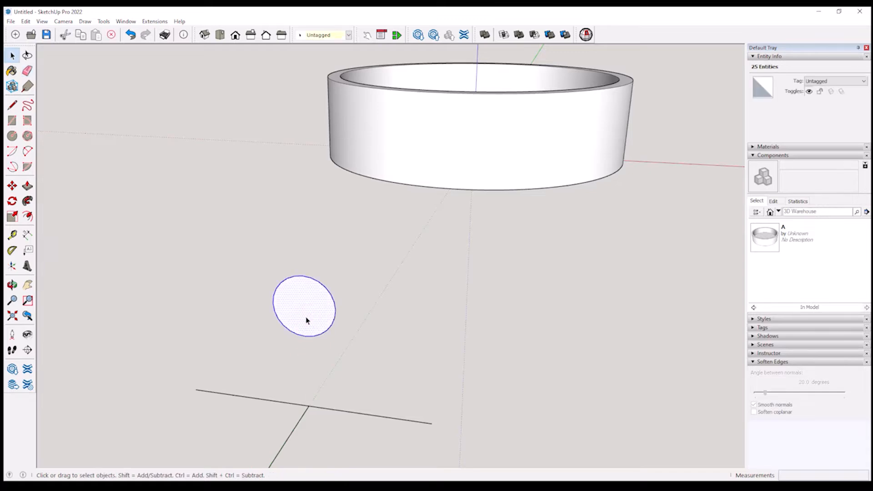
{"action": "key", "text": "g"}
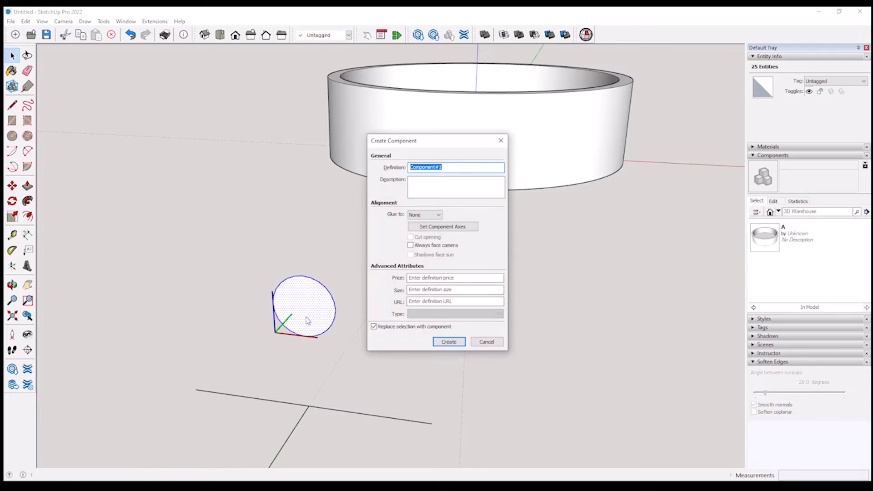
{"action": "key", "text": "Return"}
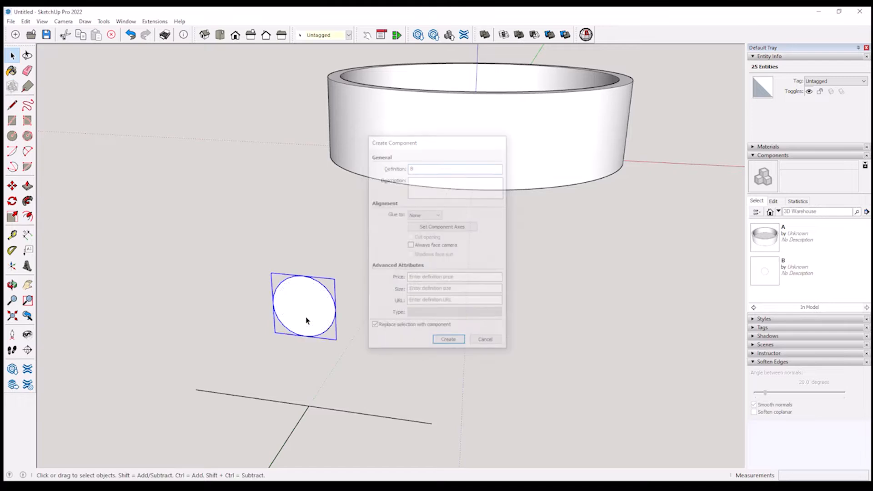
{"action": "middle_click_drag", "start_coordinate": [307, 320], "coordinate": [299, 321]}
{"action": "double_click", "coordinate": [299, 321]}
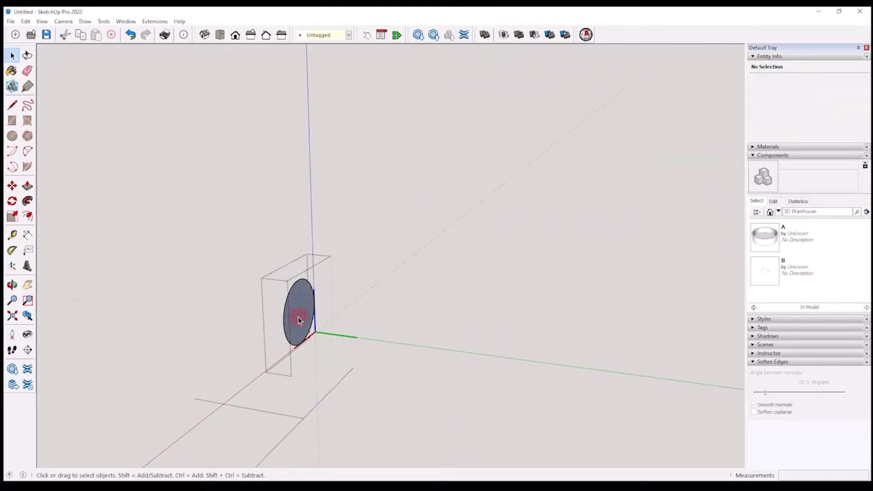
Extrude the circle inside component B about 4 13/16" through the front cover wall into the interior, and leave the component.
{"action": "left_click", "coordinate": [298, 321]}
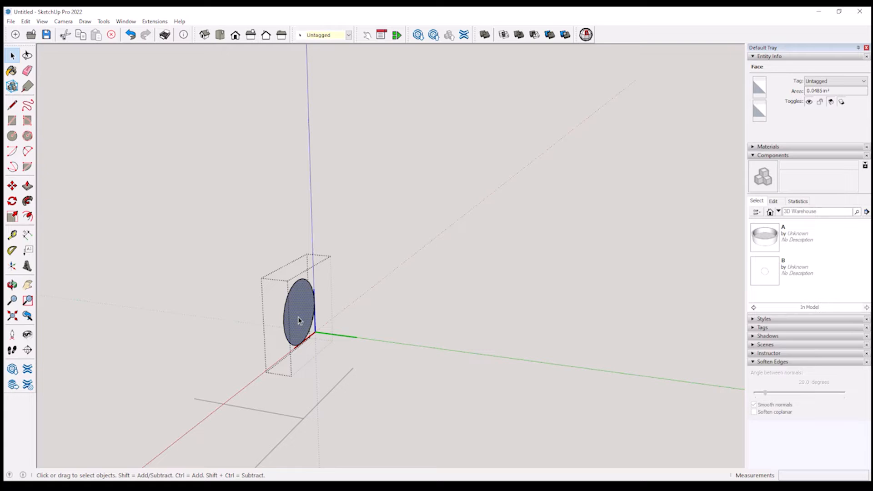
{"action": "key", "text": "p"}
{"action": "left_click", "coordinate": [299, 322]}
{"action": "middle_click_drag", "start_coordinate": [371, 325], "coordinate": [441, 300]}
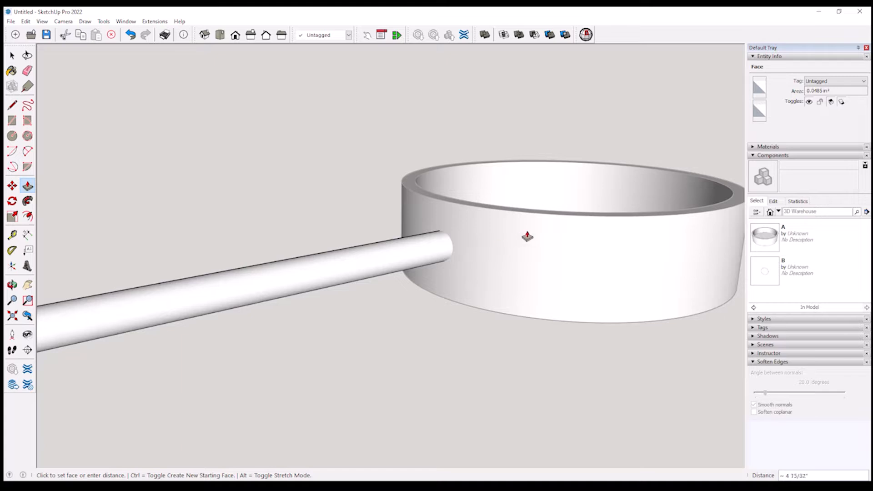
{"action": "middle_click_drag", "start_coordinate": [523, 238], "coordinate": [550, 239]}
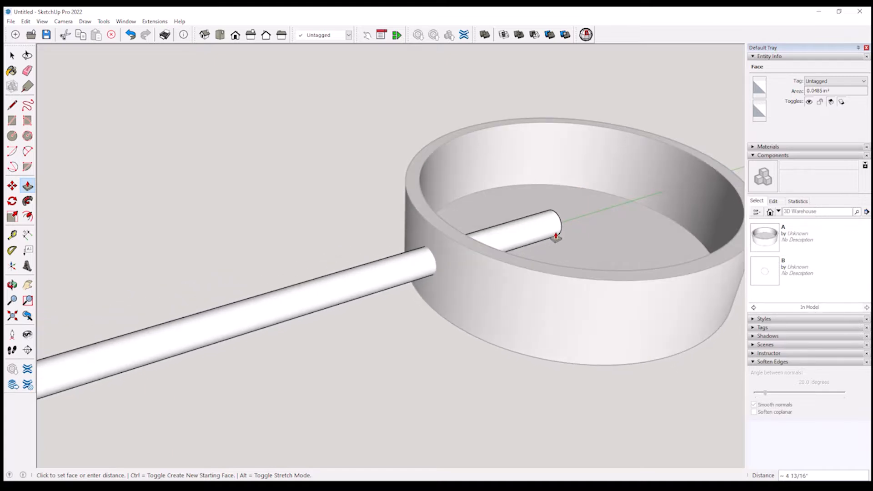
{"action": "left_click", "coordinate": [555, 235]}
{"action": "middle_click_drag", "start_coordinate": [484, 272], "coordinate": [352, 297]}
{"action": "key", "text": "space"}
{"action": "left_click", "coordinate": [363, 355]}
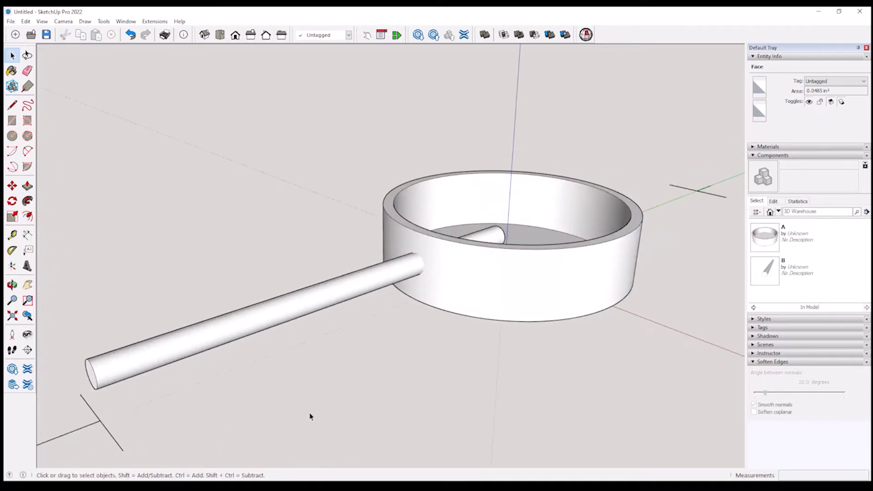
Copy the cylinder component B about 5 35/64" along the green axis so the copy passes through the cover's opposite wall.
{"action": "left_click", "coordinate": [103, 380]}
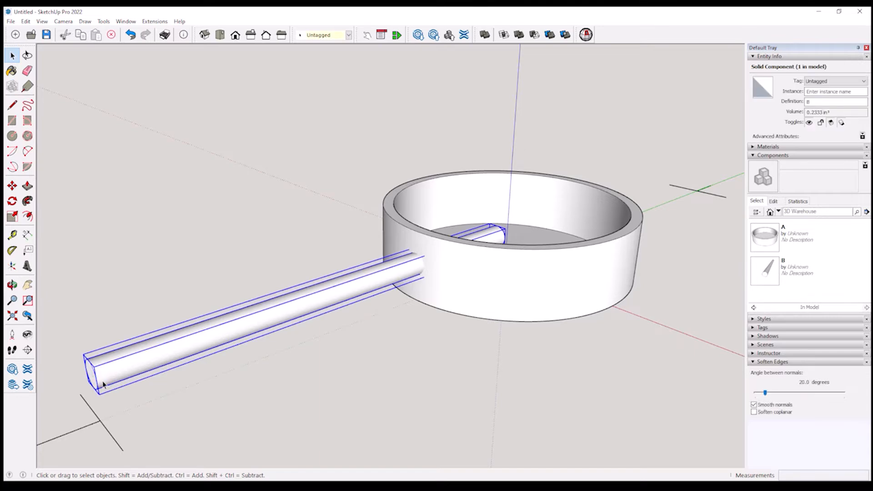
{"action": "middle_click_drag", "start_coordinate": [103, 386], "coordinate": [519, 235]}
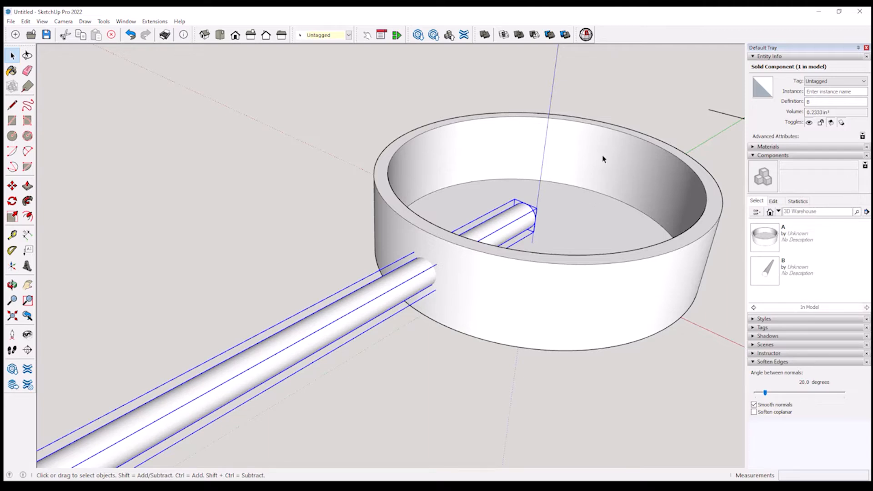
{"action": "scroll", "coordinate": [360, 282], "scroll_direction": "down", "scroll_amount": 4}
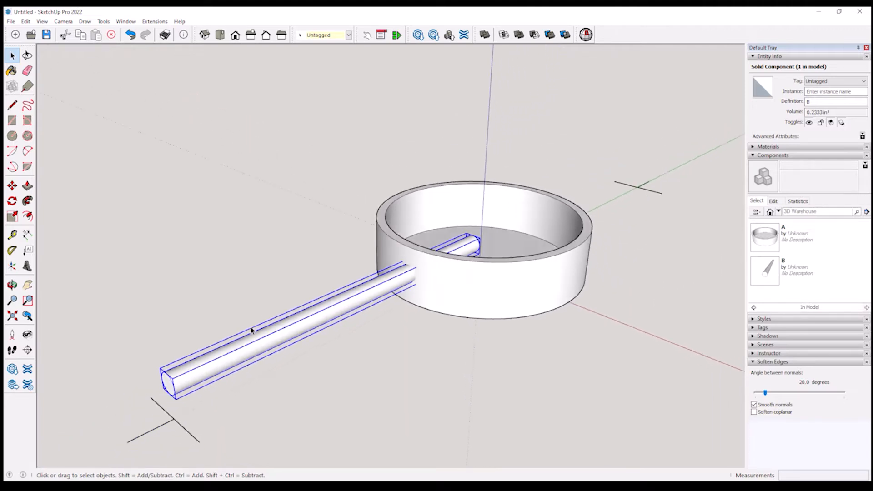
{"action": "middle_click_drag", "start_coordinate": [252, 329], "coordinate": [211, 361]}
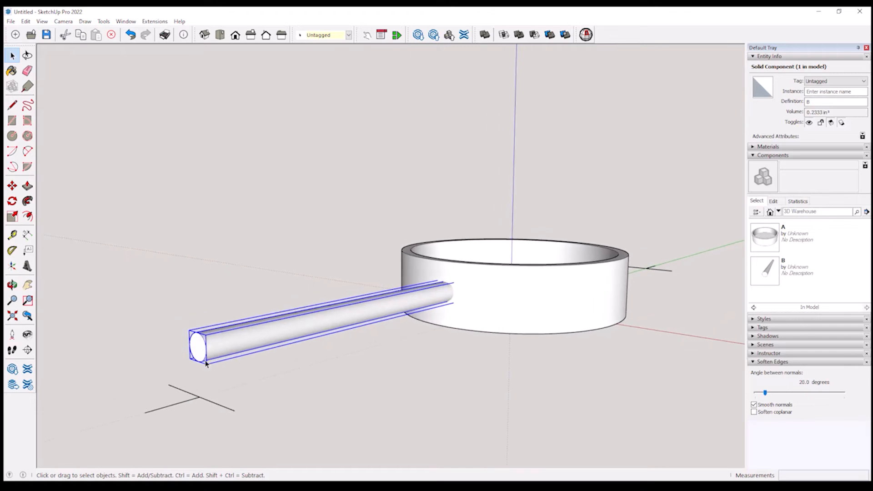
{"action": "key", "text": "m"}
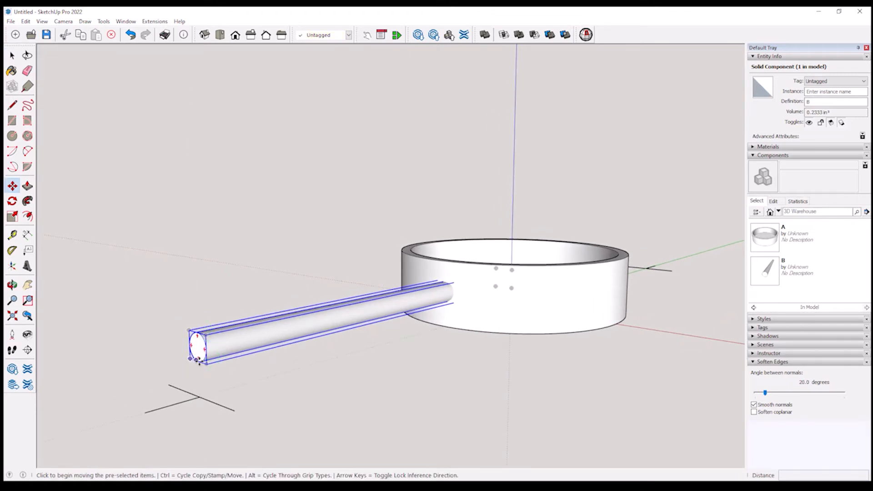
{"action": "left_click", "coordinate": [207, 364]}
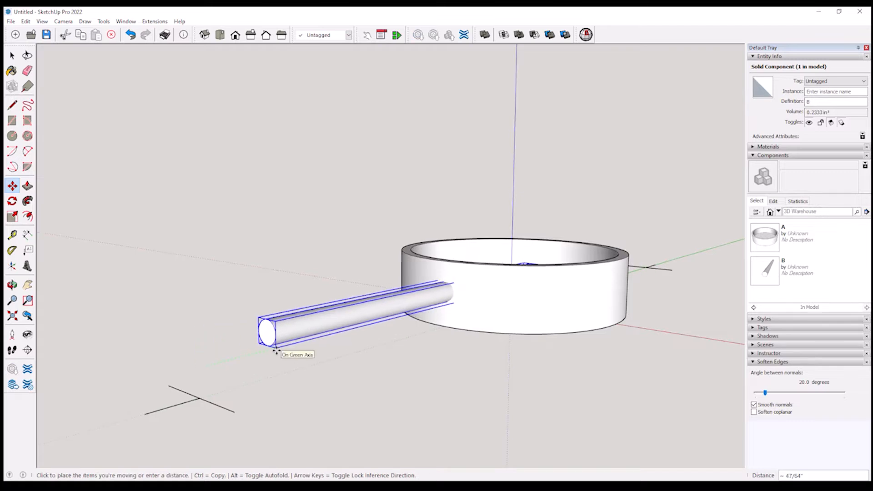
{"action": "key", "text": "ctrl"}
{"action": "middle_click_drag", "start_coordinate": [277, 352], "coordinate": [277, 350]}
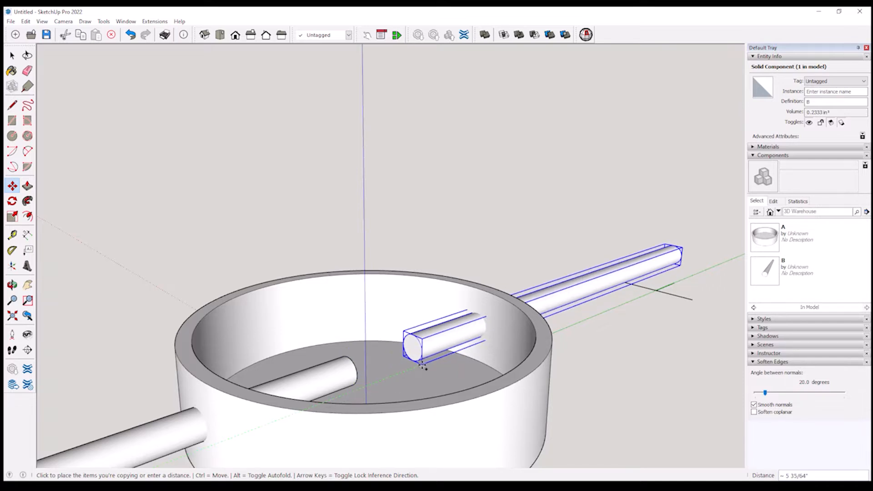
{"action": "left_click", "coordinate": [423, 367]}
{"action": "middle_click_drag", "start_coordinate": [421, 361], "coordinate": [278, 390]}
{"action": "key", "text": "space"}
{"action": "left_click", "coordinate": [149, 349]}
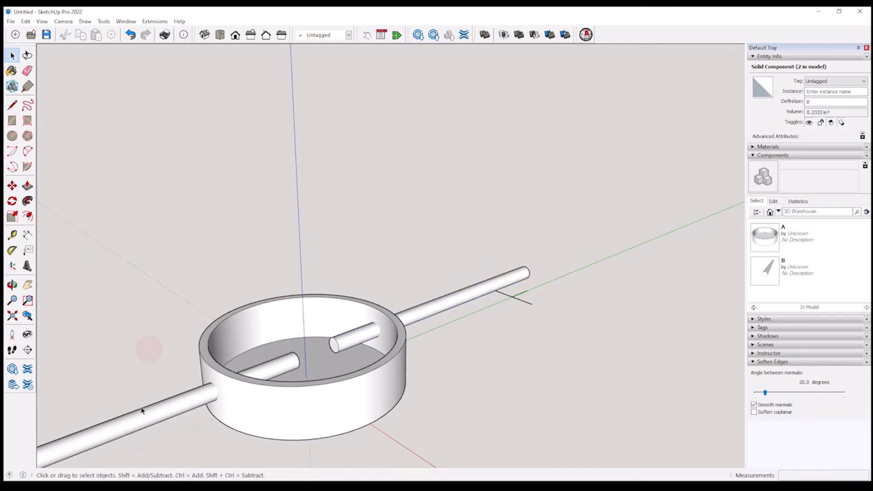
{"action": "middle_click_drag", "start_coordinate": [142, 411], "coordinate": [223, 372]}
{"action": "left_click", "coordinate": [231, 358]}
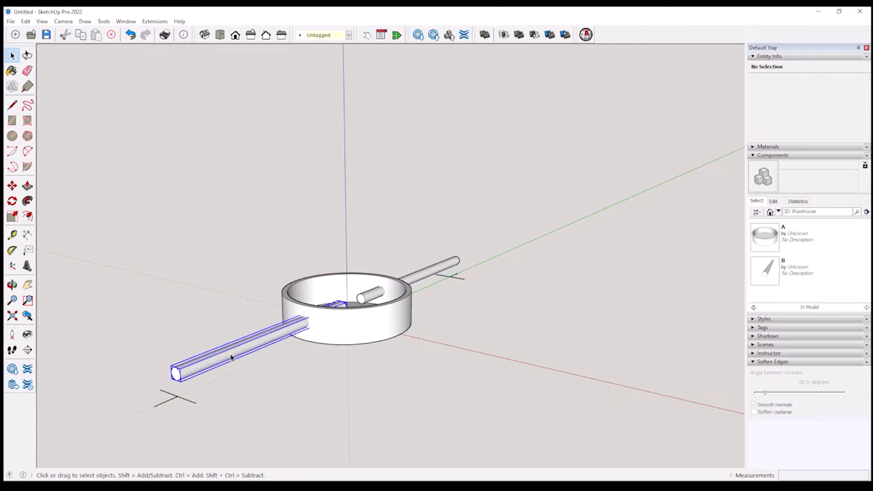
{"action": "left_click", "coordinate": [318, 399]}
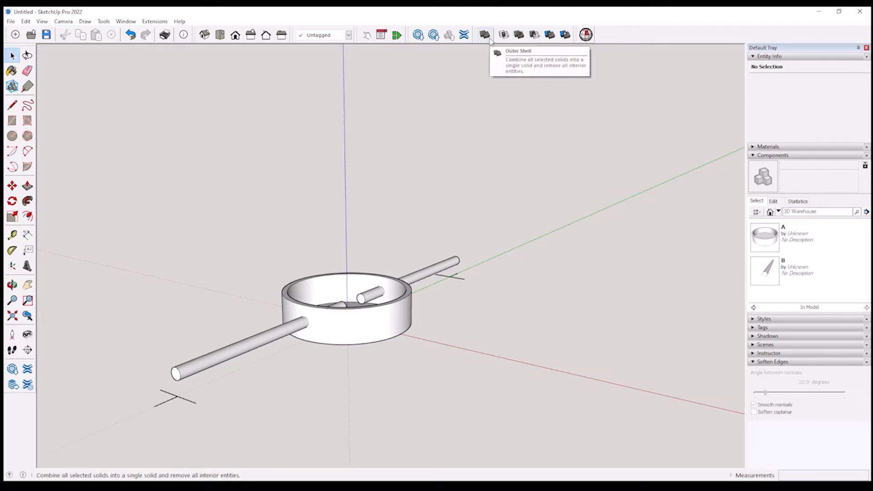
Check in the list of available toolbars whether Solid Tools is enabled, and close the list.
{"action": "left_click", "coordinate": [44, 23]}
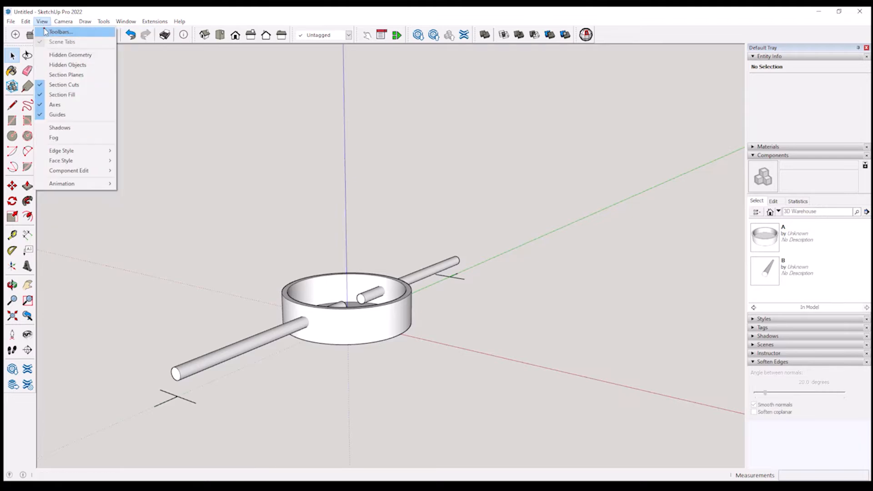
{"action": "left_click", "coordinate": [60, 32]}
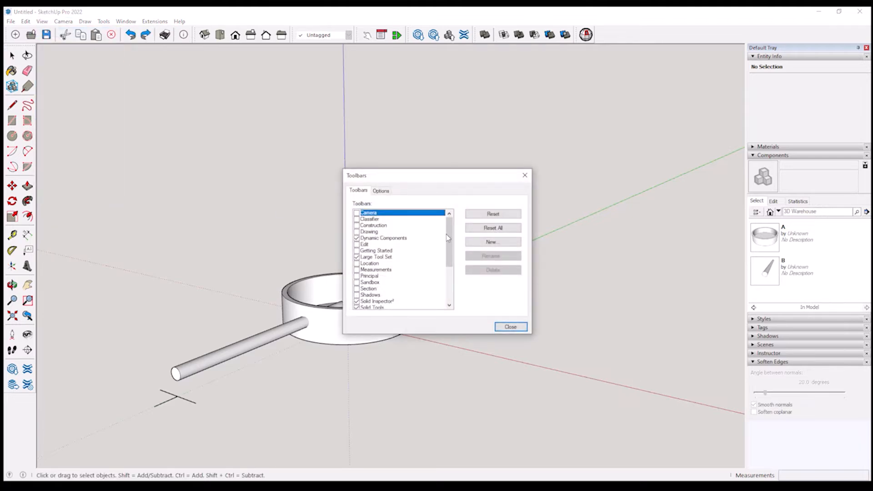
{"action": "scroll", "coordinate": [448, 238], "scroll_direction": "down", "scroll_amount": 1}
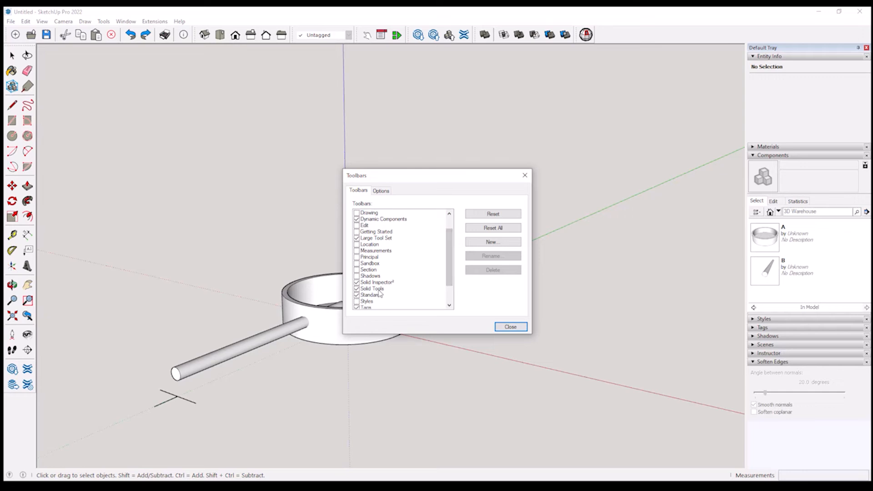
{"action": "left_click", "coordinate": [514, 328]}
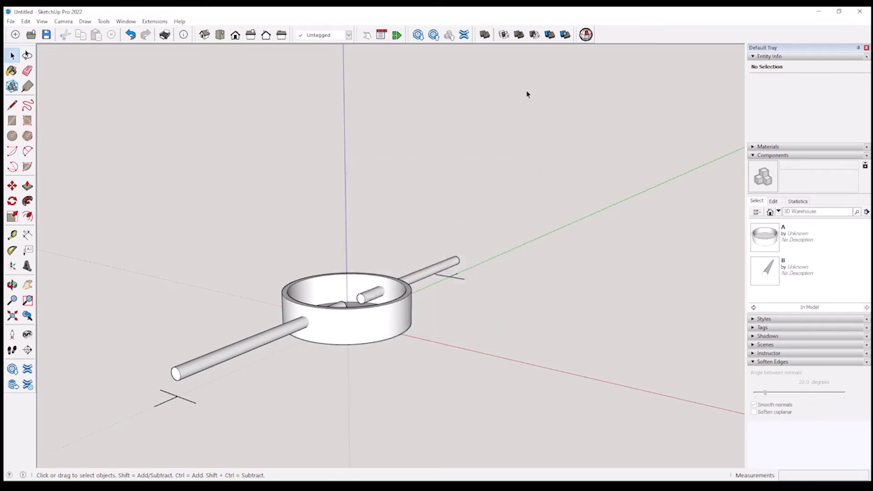
Subtract the front cylinder from the round cover with the Subtract solid tool.
{"action": "left_click", "coordinate": [535, 37]}
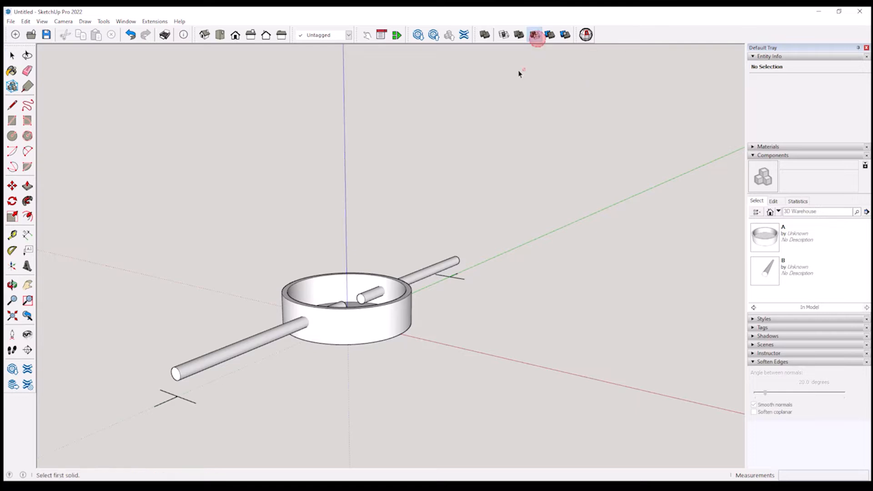
{"action": "left_click", "coordinate": [262, 345]}
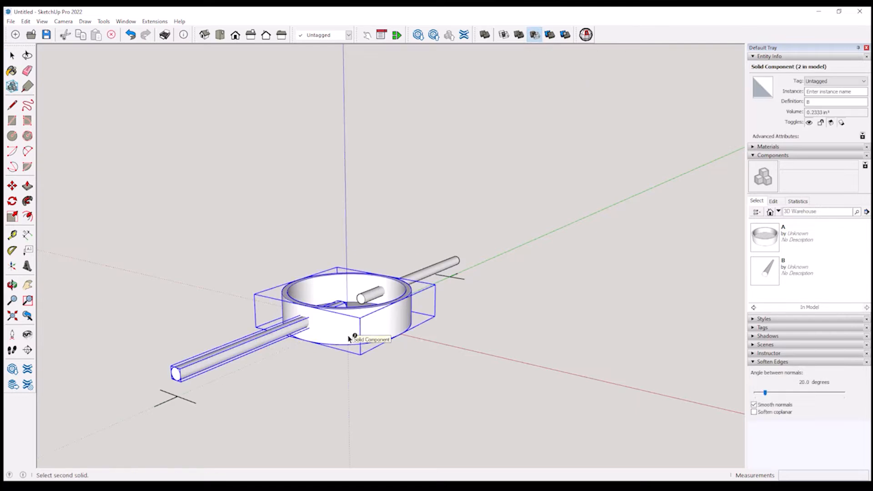
{"action": "left_click", "coordinate": [351, 337]}
Examine the hole cut in the cover's front wall, including the smoothness of its circular edge.
{"action": "mouse_move", "coordinate": [297, 343]}
{"action": "middle_mouse_down"}
{"action": "mouse_move", "coordinate": [284, 351]}
{"action": "mouse_move", "coordinate": [255, 308]}
{"action": "middle_mouse_up"}
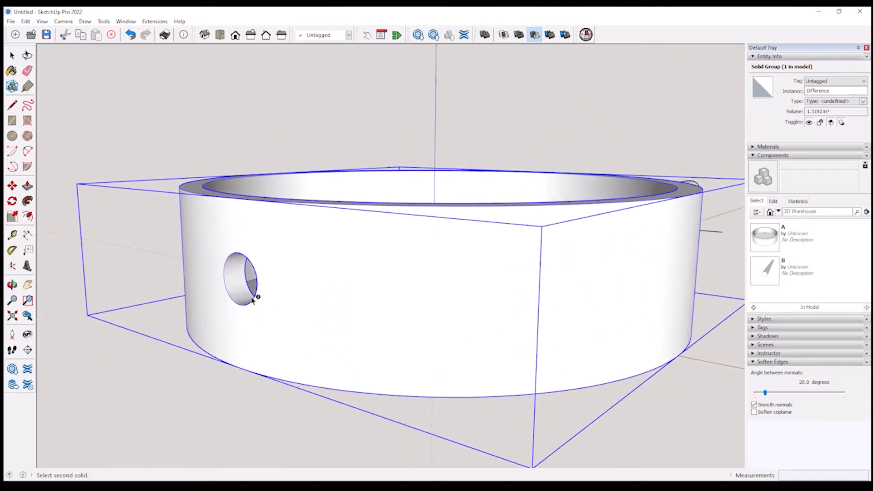
{"action": "scroll", "coordinate": [256, 314], "scroll_direction": "up", "scroll_amount": 5}
{"action": "mouse_move", "coordinate": [252, 379]}
{"action": "middle_mouse_down"}
{"action": "mouse_move", "coordinate": [238, 378]}
{"action": "mouse_move", "coordinate": [248, 341]}
{"action": "mouse_move", "coordinate": [238, 347]}
{"action": "middle_mouse_up"}
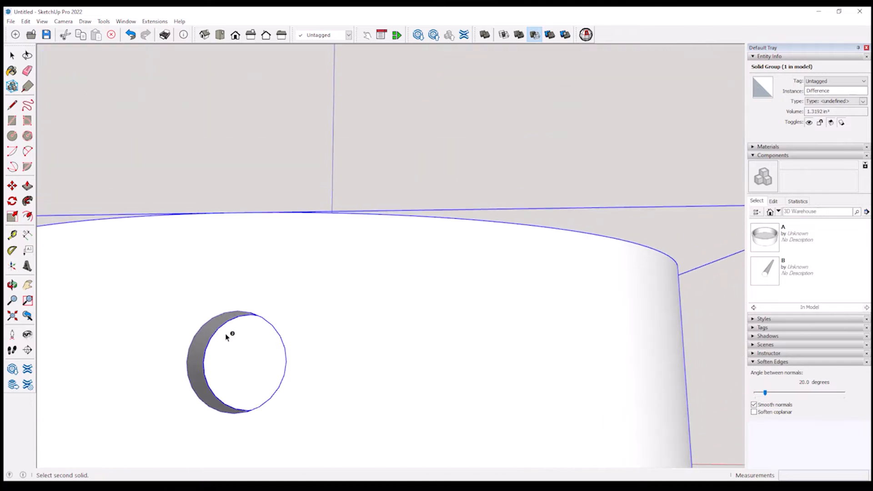
{"action": "scroll", "coordinate": [246, 326], "scroll_direction": "down", "scroll_amount": 6}
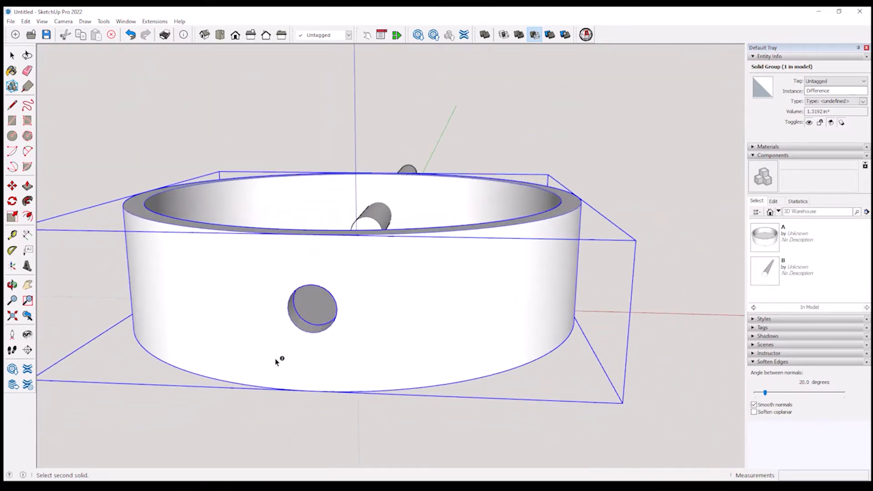
{"action": "middle_click_drag", "start_coordinate": [276, 362], "coordinate": [276, 364]}
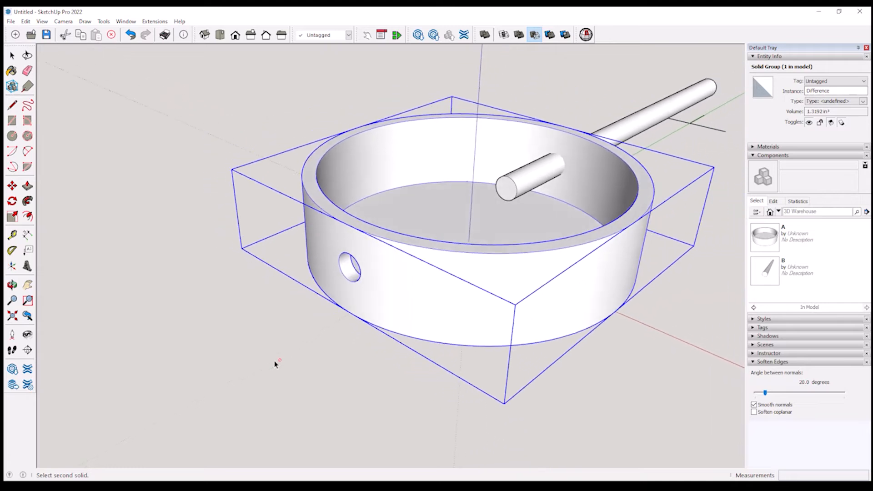
{"action": "scroll", "coordinate": [275, 364], "scroll_direction": "down", "scroll_amount": 2}
{"action": "scroll", "coordinate": [274, 367], "scroll_direction": "down", "scroll_amount": 4}
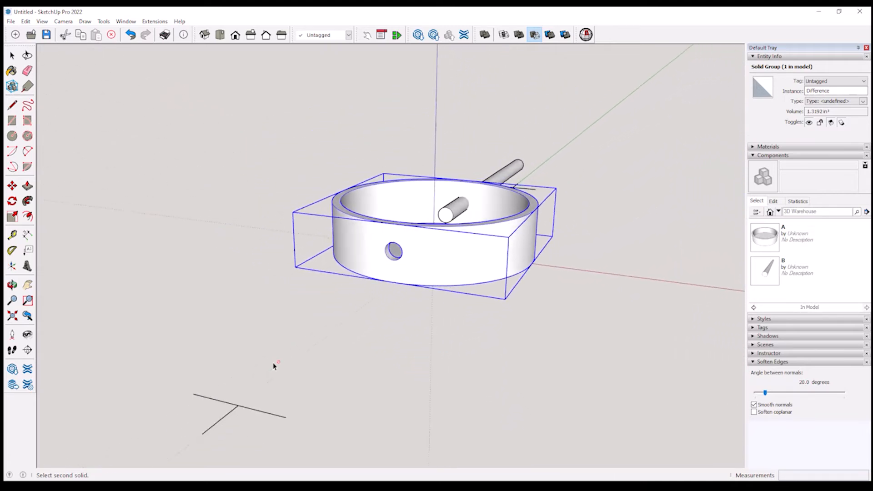
{"action": "middle_click_drag", "start_coordinate": [273, 366], "coordinate": [274, 367]}
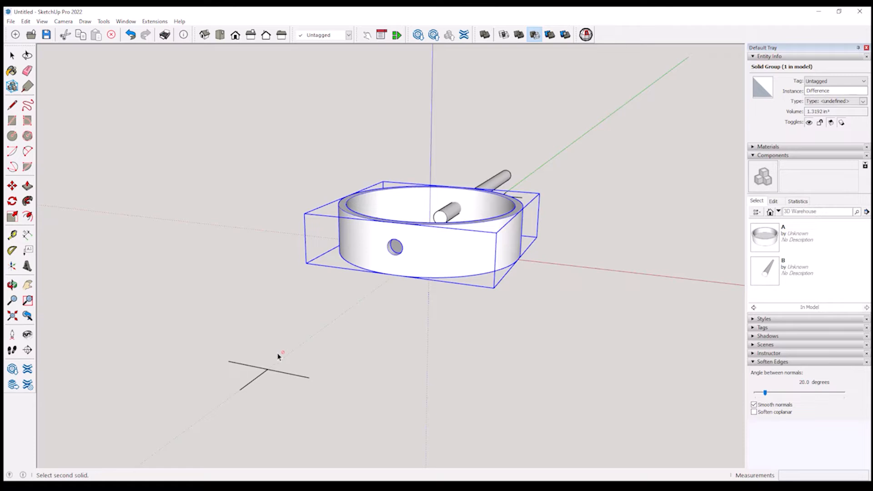
Undo the subtraction, the cylinder copy and the extrusion, back to the flat circle inside component B.
{"action": "left_click", "coordinate": [279, 357]}
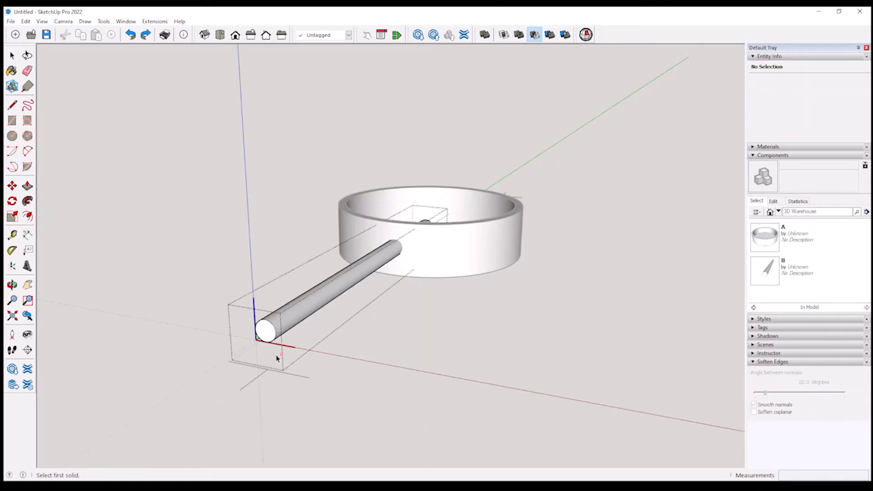
{"action": "key", "text": "ctrl+z"}
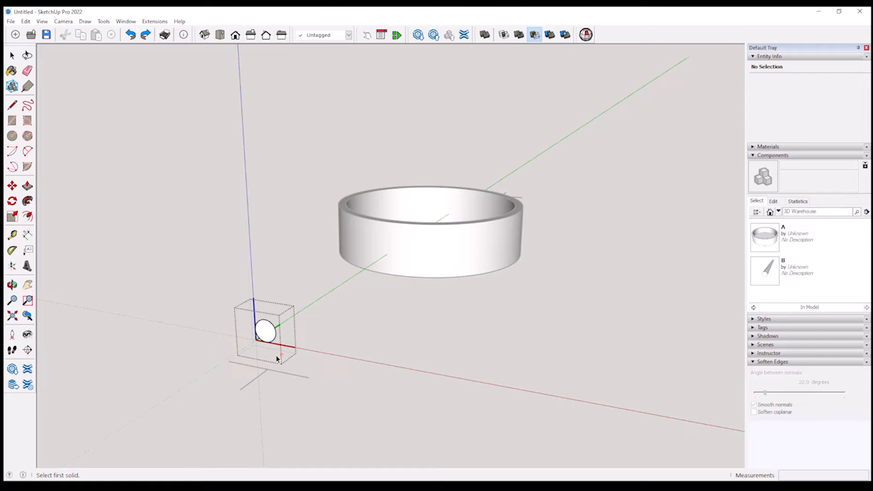
{"action": "key", "text": "space"}
Select the edge of the circle inside component B and raise its segment count to 30.
{"action": "middle_click_drag", "start_coordinate": [276, 359], "coordinate": [394, 258]}
{"action": "scroll", "coordinate": [350, 344], "scroll_direction": "up", "scroll_amount": 5}
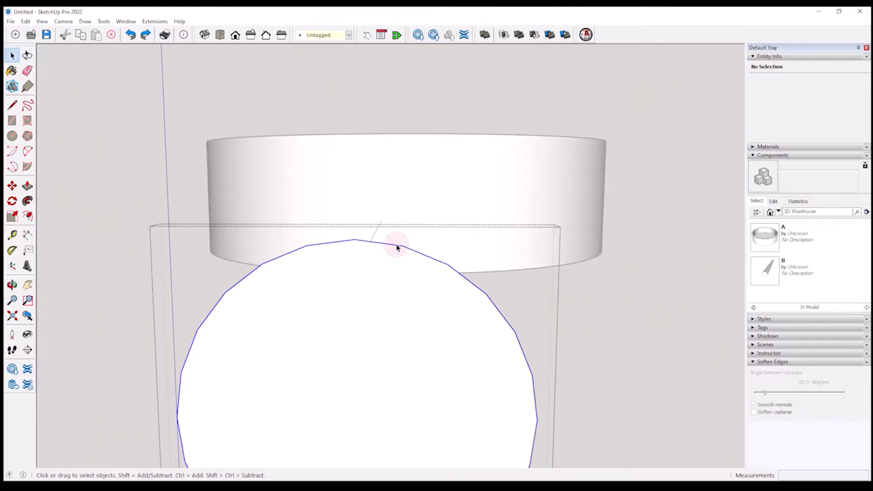
{"action": "left_click", "coordinate": [397, 247]}
{"action": "scroll", "coordinate": [403, 264], "scroll_direction": "down", "scroll_amount": 3}
{"action": "left_click", "coordinate": [821, 102]}
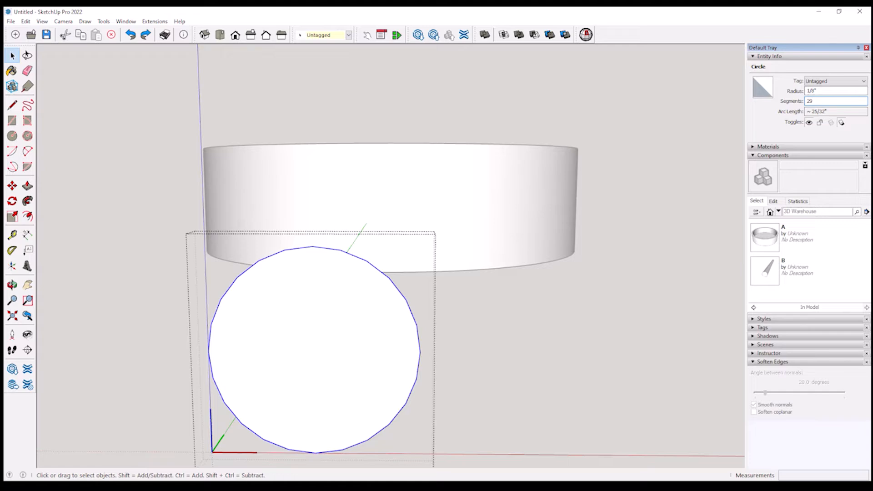
{"action": "key", "text": "Return"}
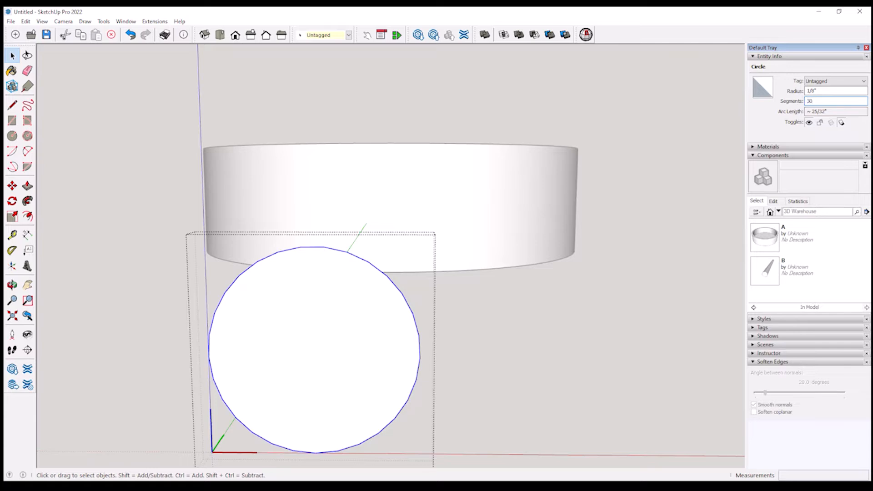
{"action": "key", "text": "Return"}
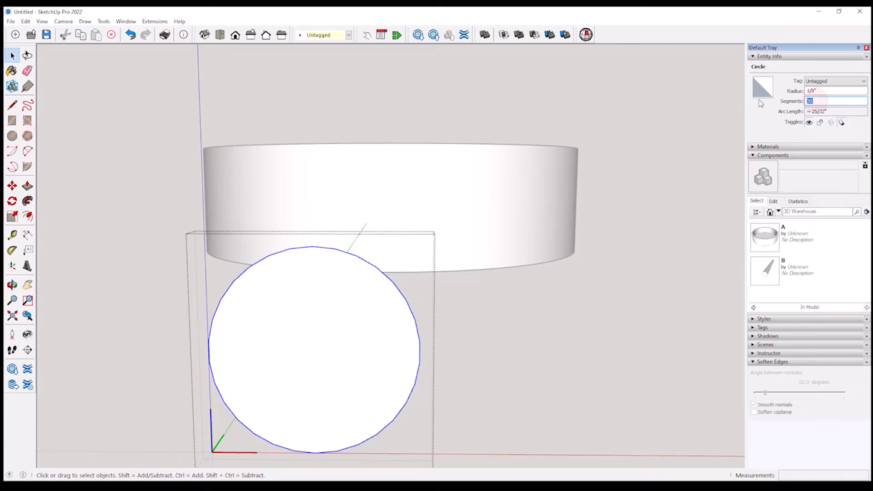
Raise the segment count of component B's circle from the entity information to 49.
{"action": "type", "text": "35"}
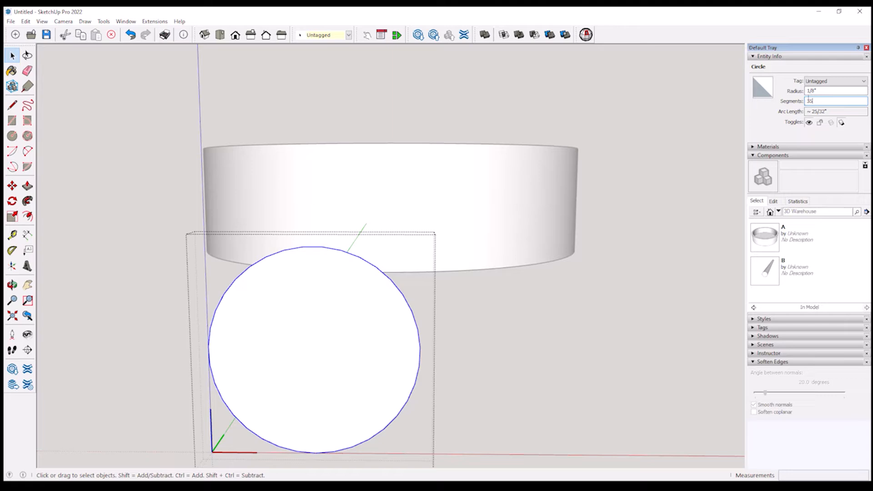
{"action": "type", "text": "40"}
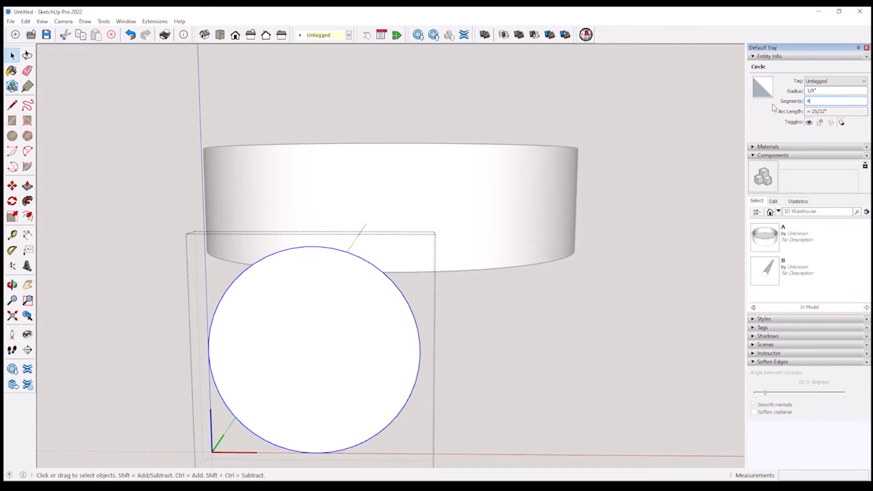
{"action": "type", "text": "0"}
{"action": "key", "text": "Return"}
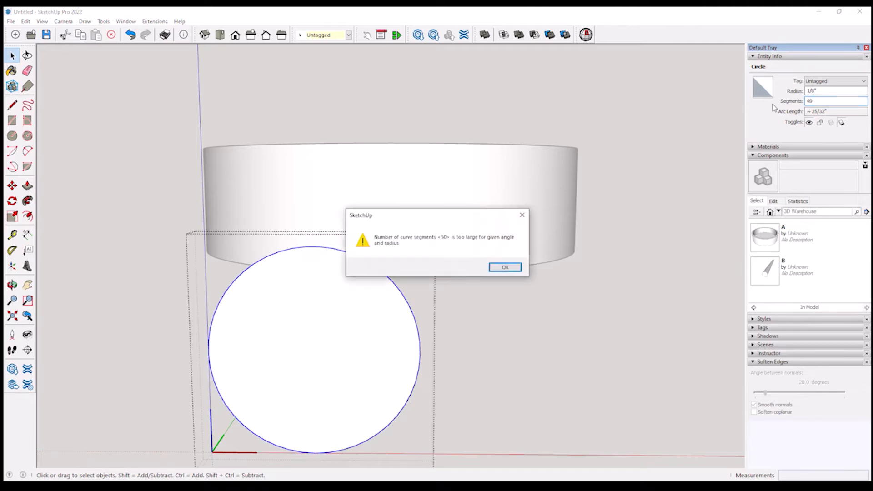
{"action": "left_click", "coordinate": [505, 268]}
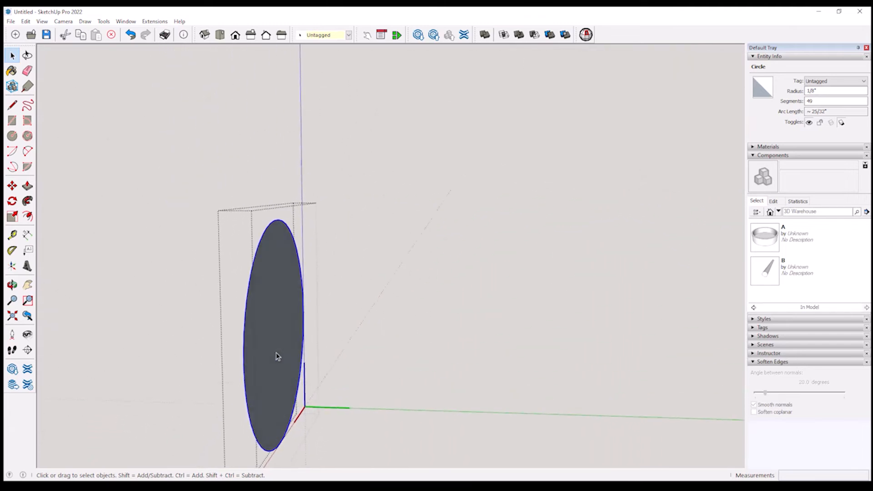
Extrude the circle about 4 27/32" through the cover's front wall into its interior with Push/Pull, and close component B.
{"action": "double_click", "coordinate": [277, 353]}
{"action": "key", "text": "p"}
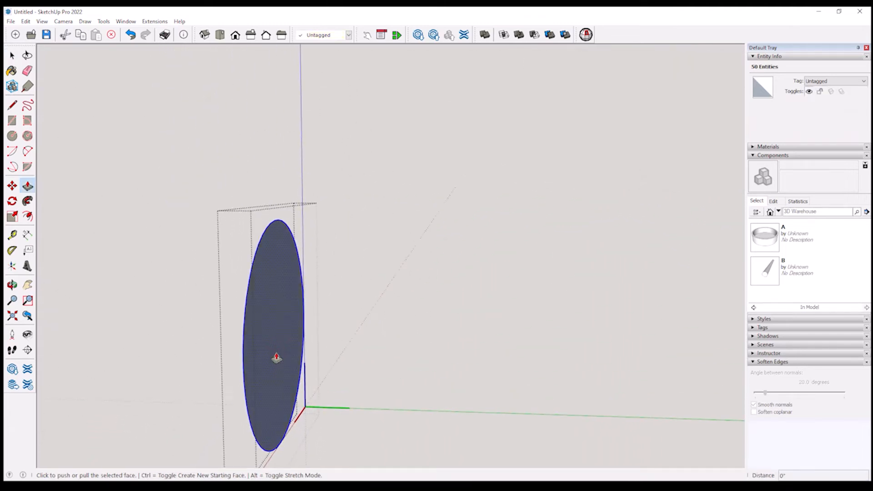
{"action": "left_click", "coordinate": [277, 356]}
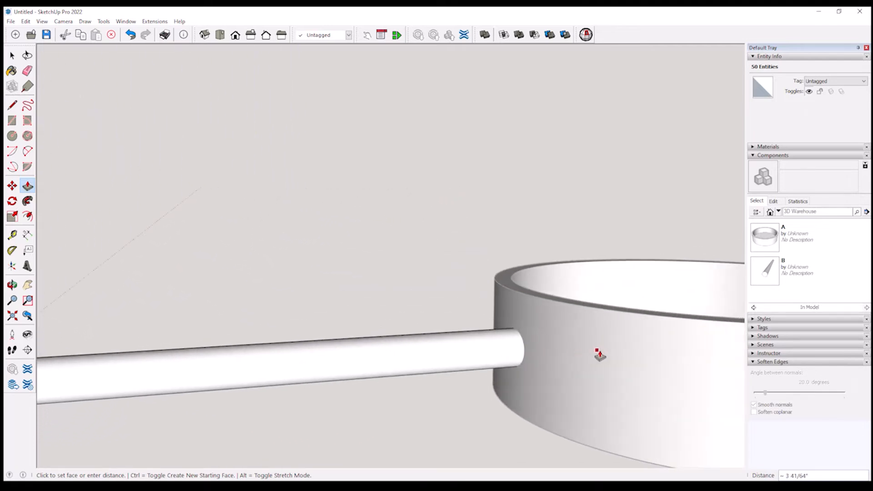
{"action": "left_click", "coordinate": [620, 362]}
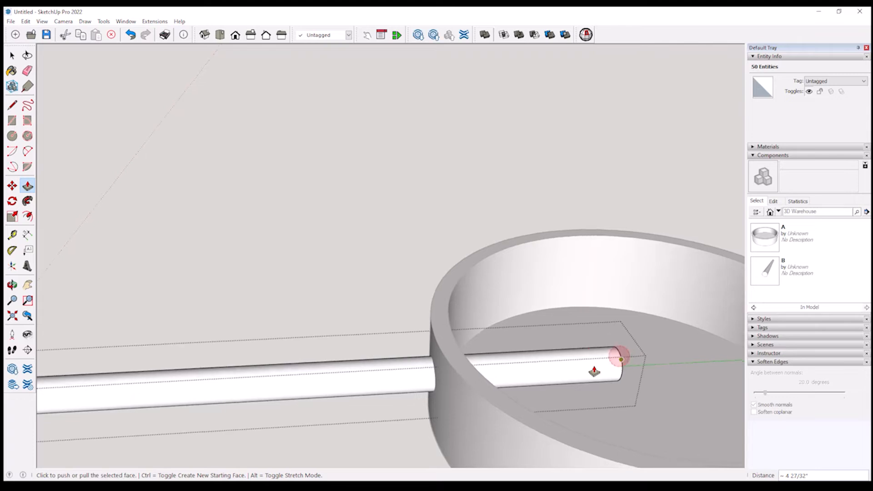
{"action": "key", "text": "space"}
{"action": "left_click", "coordinate": [338, 403]}
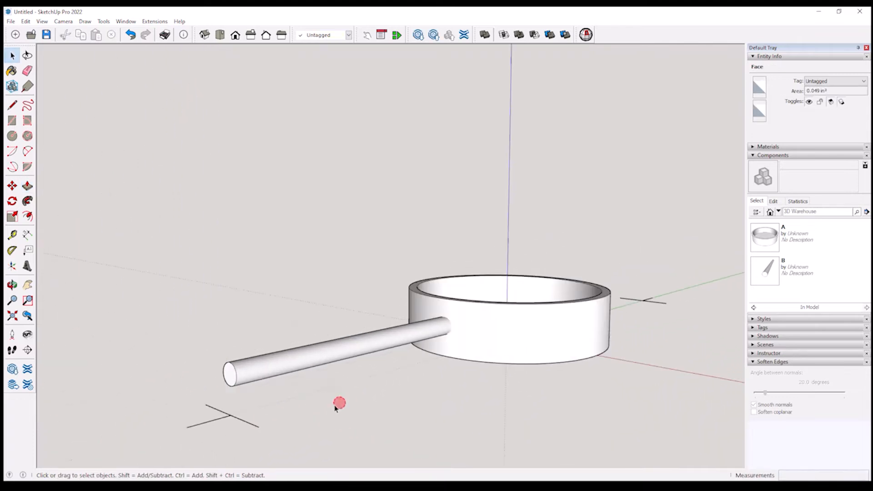
Copy the cylinder along the green axis so that the copy passes through the cover's back wall.
{"action": "left_click", "coordinate": [238, 378]}
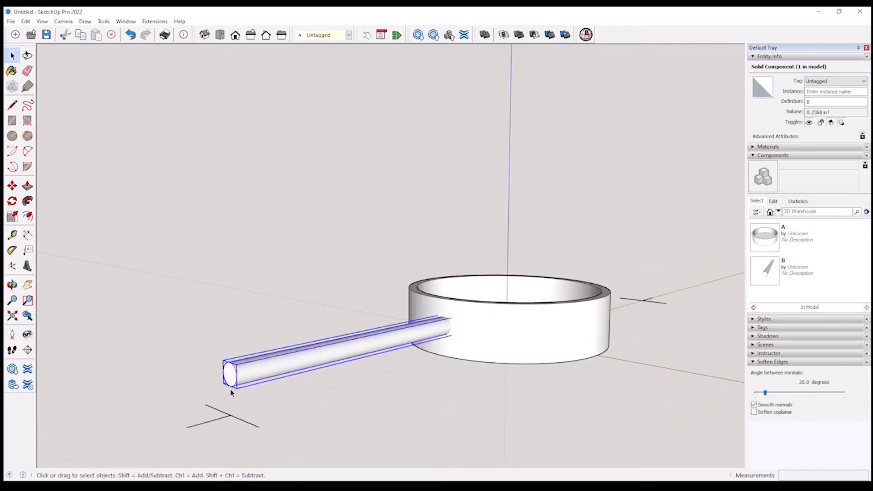
{"action": "key", "text": "m"}
{"action": "left_click", "coordinate": [243, 390]}
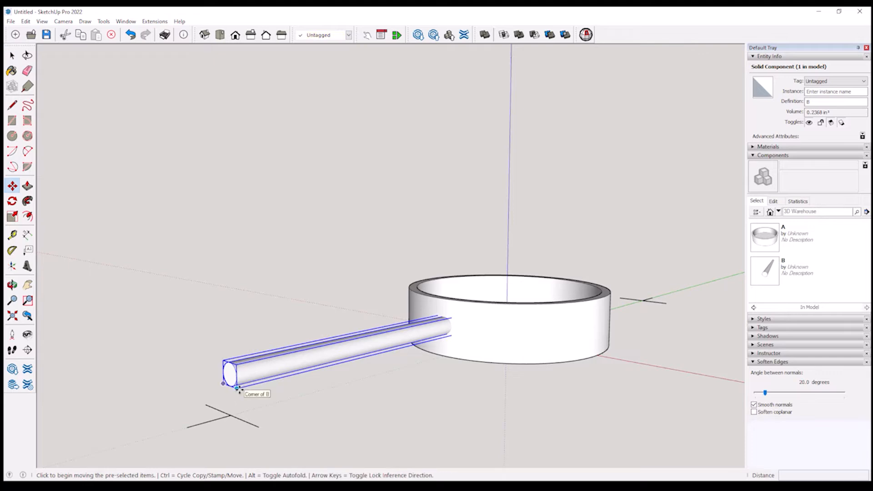
{"action": "key", "text": "ctrl"}
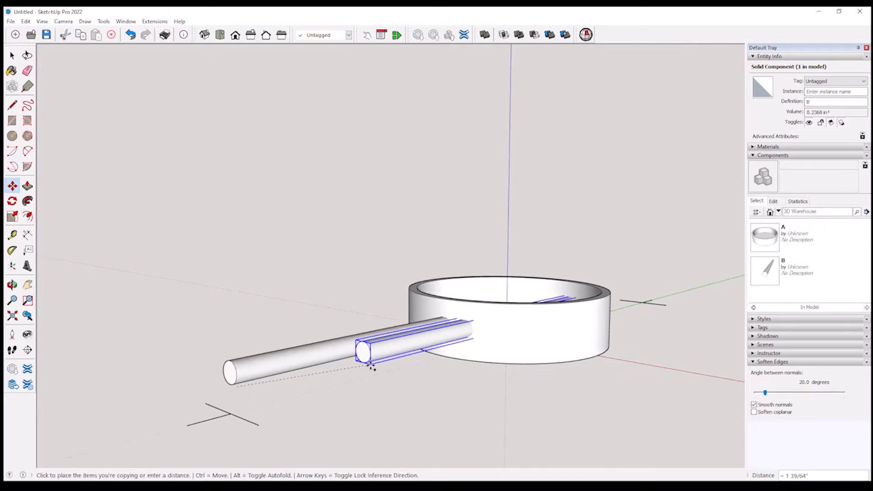
{"action": "middle_click_drag", "start_coordinate": [371, 367], "coordinate": [375, 401]}
{"action": "scroll", "coordinate": [391, 390], "scroll_direction": "up", "scroll_amount": 3}
{"action": "scroll", "coordinate": [429, 406], "scroll_direction": "down", "scroll_amount": 2}
{"action": "scroll", "coordinate": [422, 410], "scroll_direction": "down", "scroll_amount": 2}
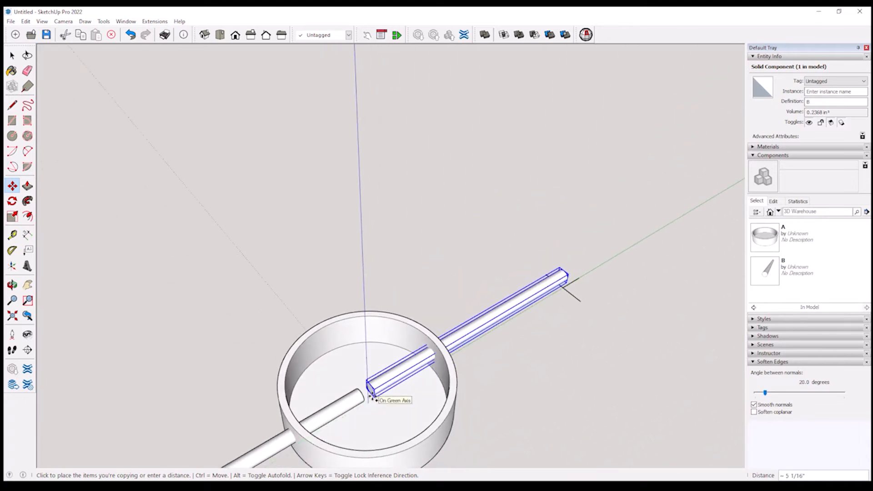
{"action": "left_click", "coordinate": [400, 388]}
{"action": "middle_click_drag", "start_coordinate": [392, 391], "coordinate": [293, 414]}
{"action": "key", "text": "space"}
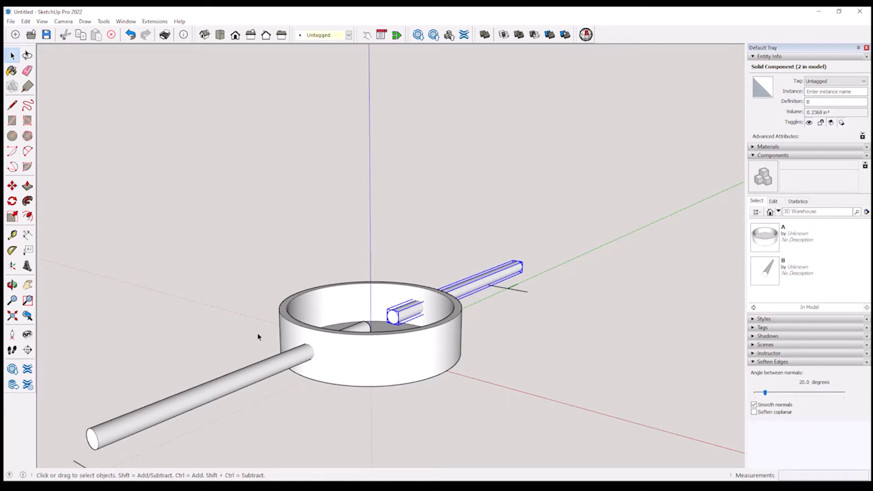
{"action": "left_click", "coordinate": [536, 32]}
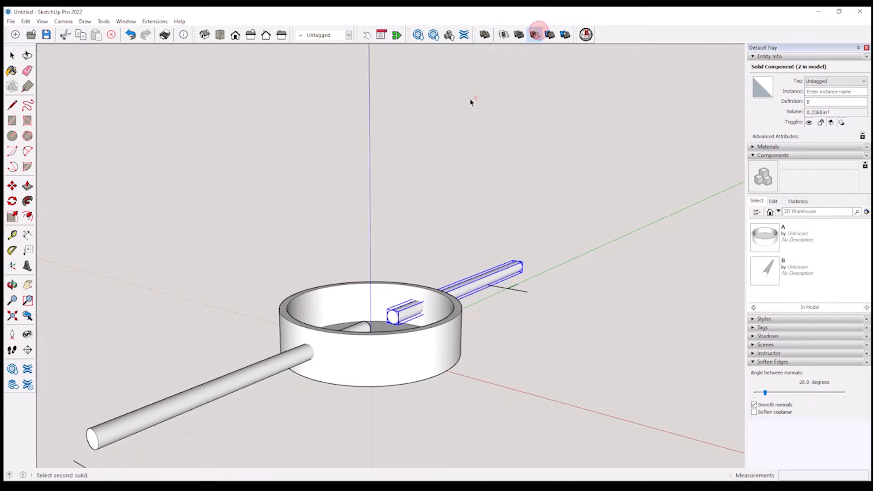
{"action": "left_click", "coordinate": [232, 378]}
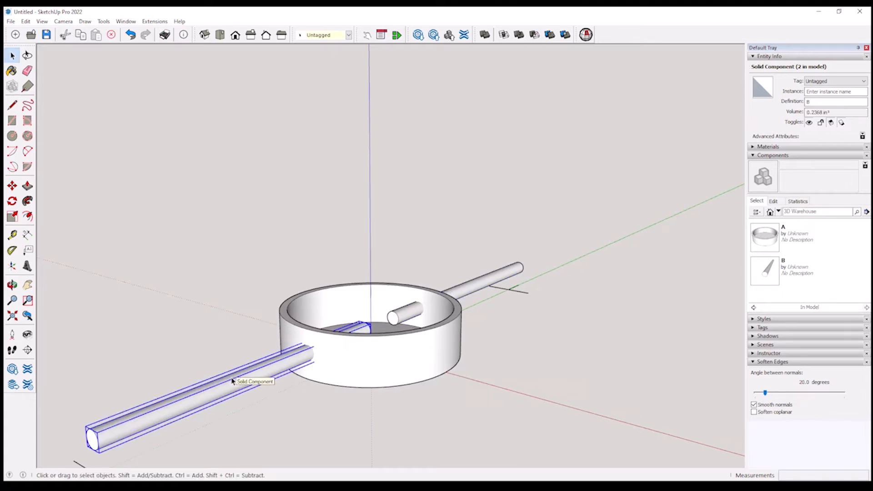
{"action": "left_click", "coordinate": [285, 431]}
Subtract the front cylinder from the round cover with the Subtract solid tool.
{"action": "left_click", "coordinate": [535, 34]}
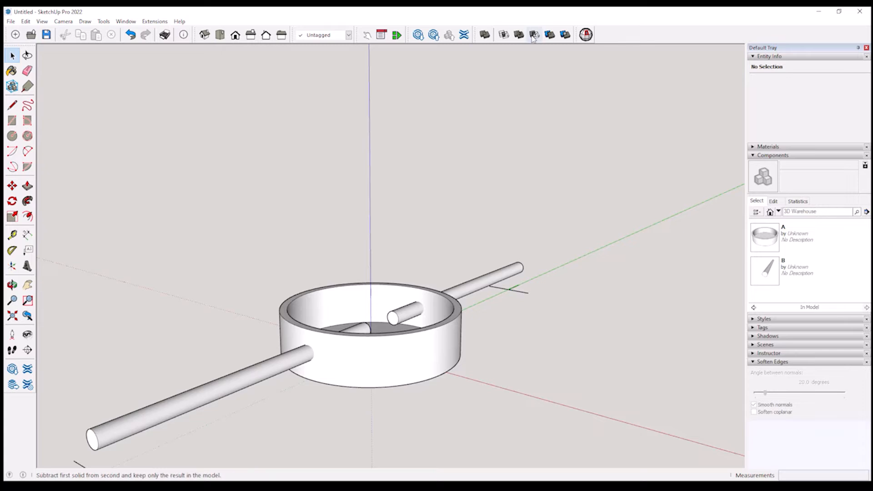
{"action": "left_click", "coordinate": [217, 383]}
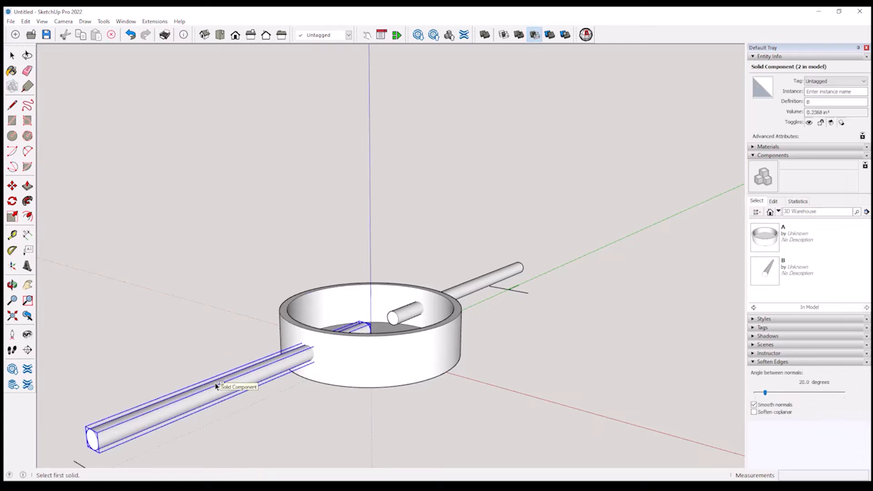
{"action": "left_click", "coordinate": [217, 386]}
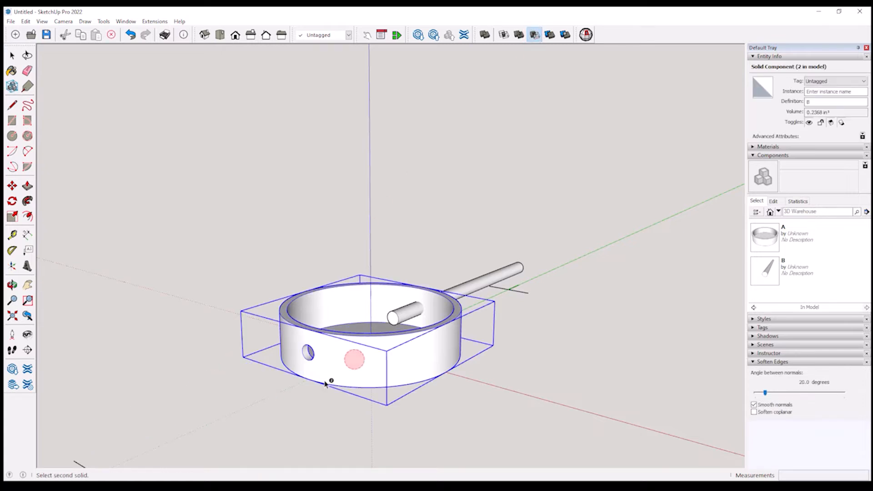
Examine the back cylinder where it passes through the cover's inner wall, then leave the Subtract tool and clear the selection.
{"action": "middle_click_drag", "start_coordinate": [263, 403], "coordinate": [322, 382]}
{"action": "scroll", "coordinate": [364, 372], "scroll_direction": "up", "scroll_amount": 4}
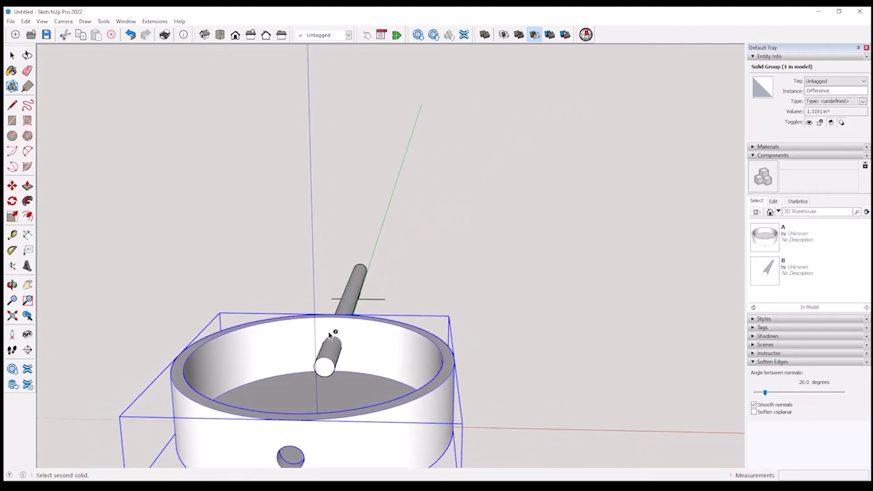
{"action": "middle_click_drag", "start_coordinate": [328, 350], "coordinate": [359, 326]}
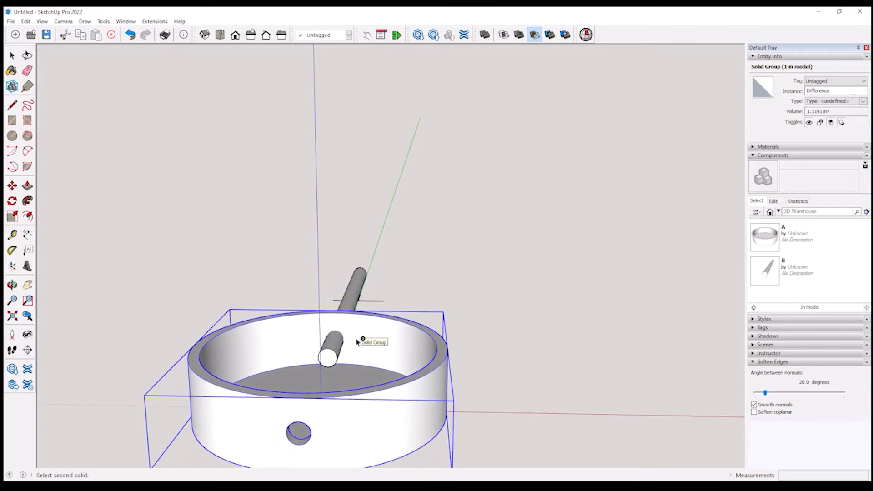
{"action": "scroll", "coordinate": [351, 355], "scroll_direction": "up", "scroll_amount": 6}
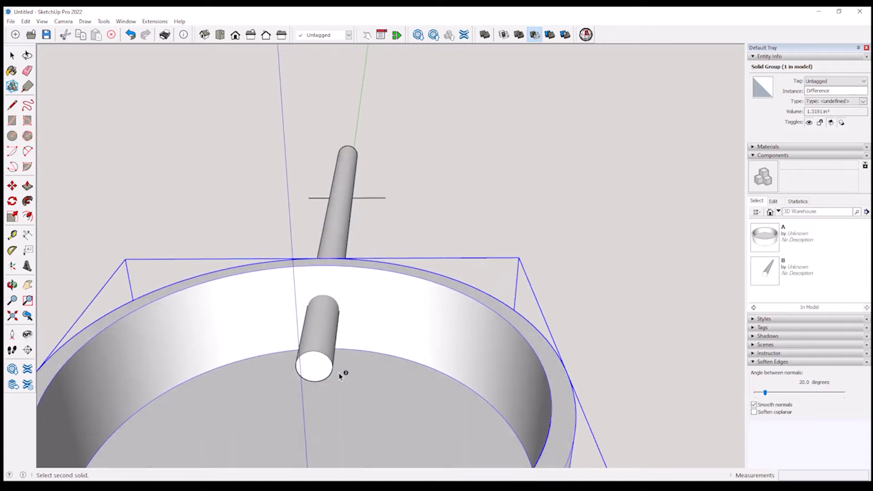
{"action": "scroll", "coordinate": [340, 376], "scroll_direction": "up", "scroll_amount": 4}
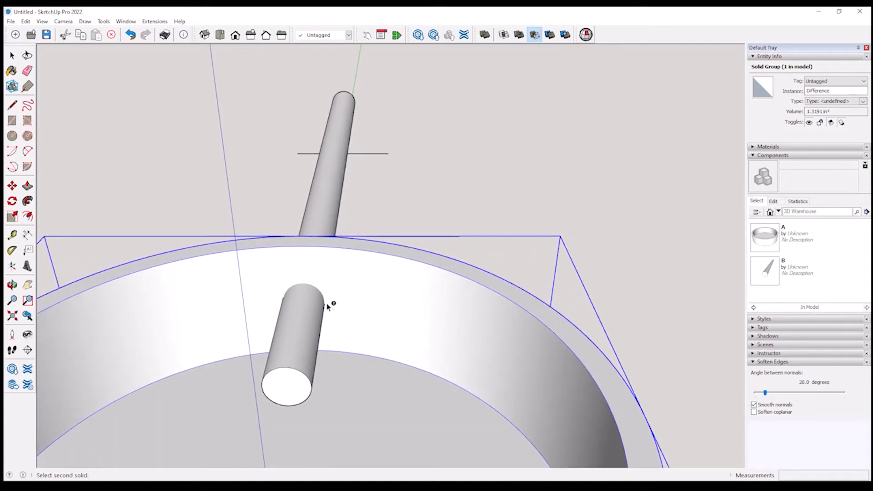
{"action": "left_click", "coordinate": [326, 306]}
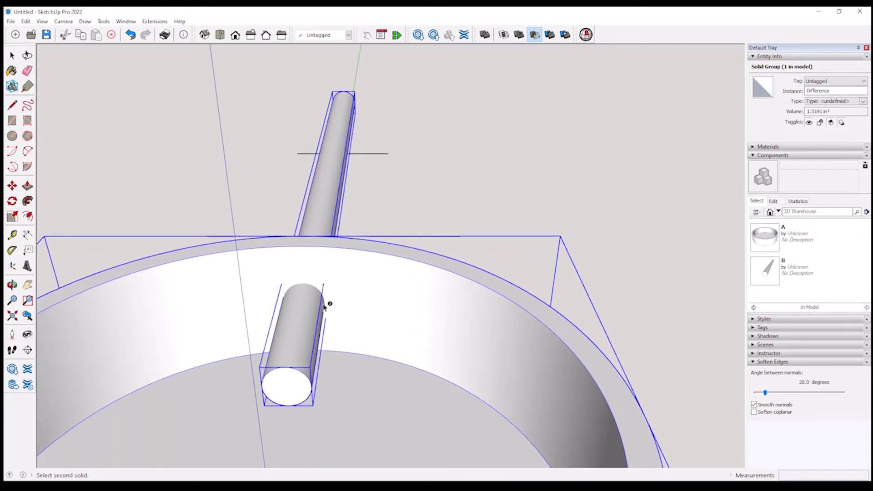
{"action": "left_click", "coordinate": [301, 326]}
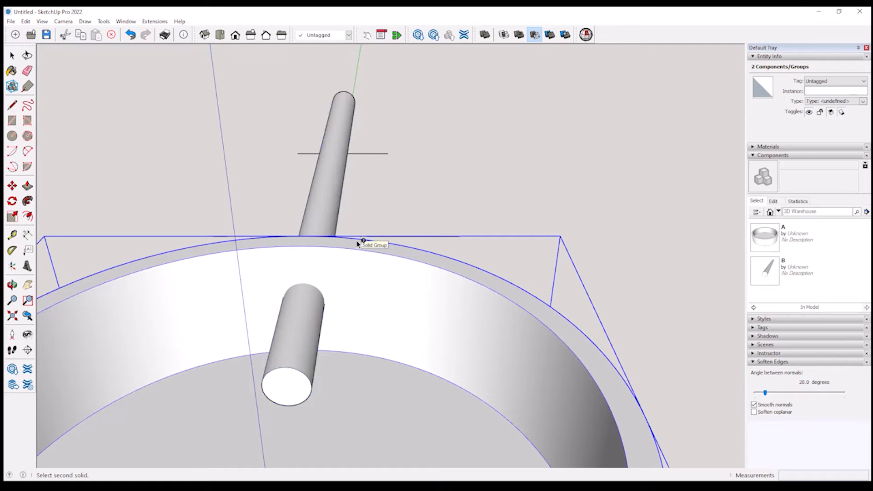
{"action": "middle_click_drag", "start_coordinate": [357, 230], "coordinate": [313, 364]}
{"action": "key", "text": "space"}
{"action": "left_click", "coordinate": [456, 215]}
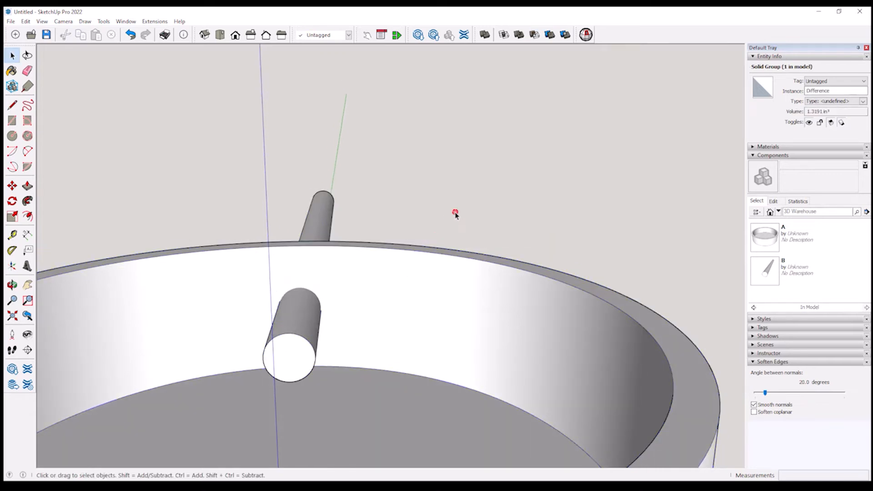
Copy the back cylinder sideways along the red axis and shift the copy about 1/64" so that it sits right against the original.
{"action": "left_click", "coordinate": [292, 359]}
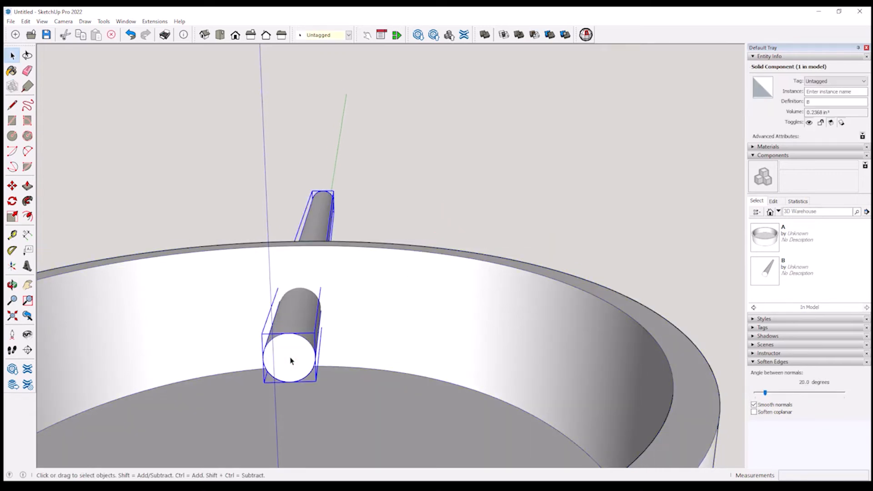
{"action": "key", "text": "m"}
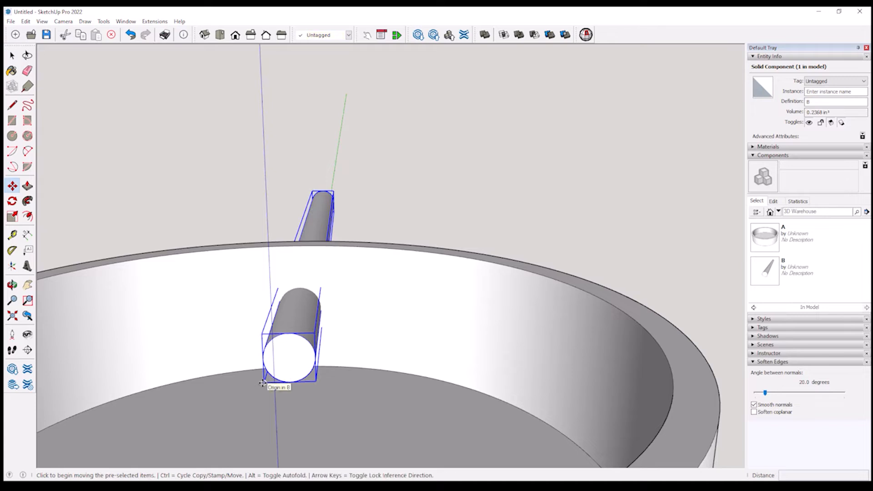
{"action": "left_click", "coordinate": [263, 383]}
{"action": "key", "text": "ctrl"}
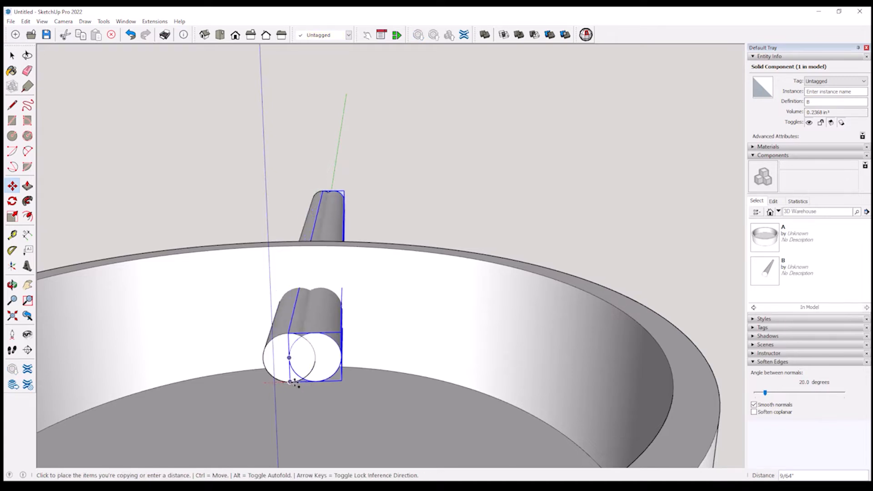
{"action": "left_click", "coordinate": [318, 384]}
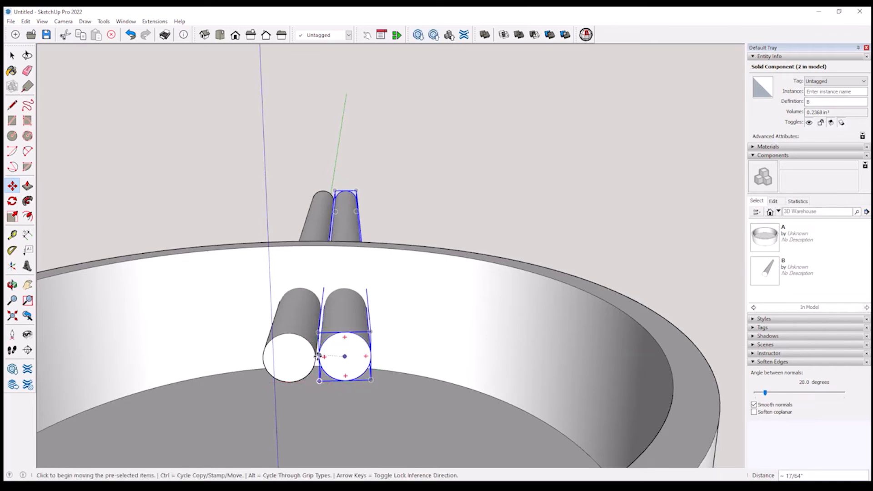
{"action": "left_click", "coordinate": [318, 357]}
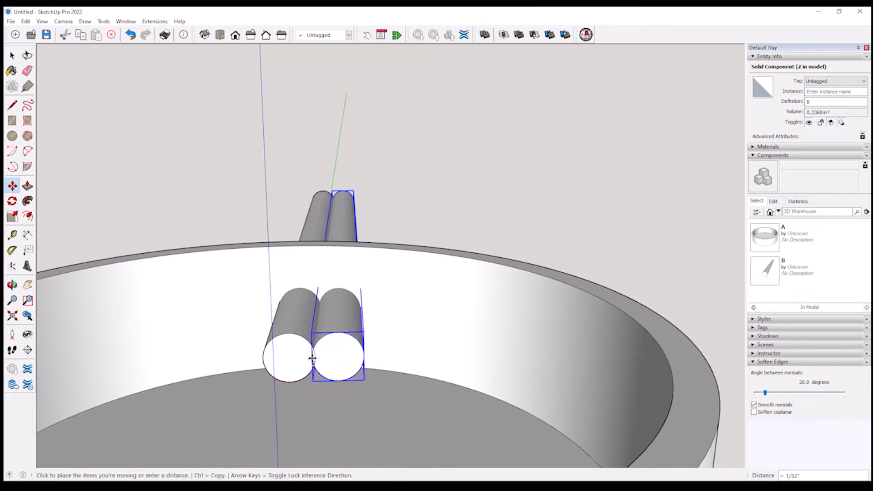
{"action": "left_click", "coordinate": [314, 358]}
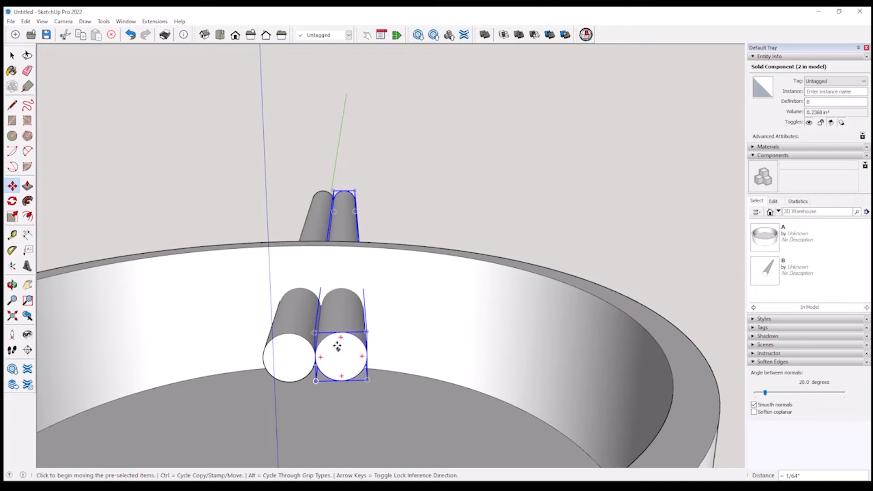
{"action": "key", "text": "space"}
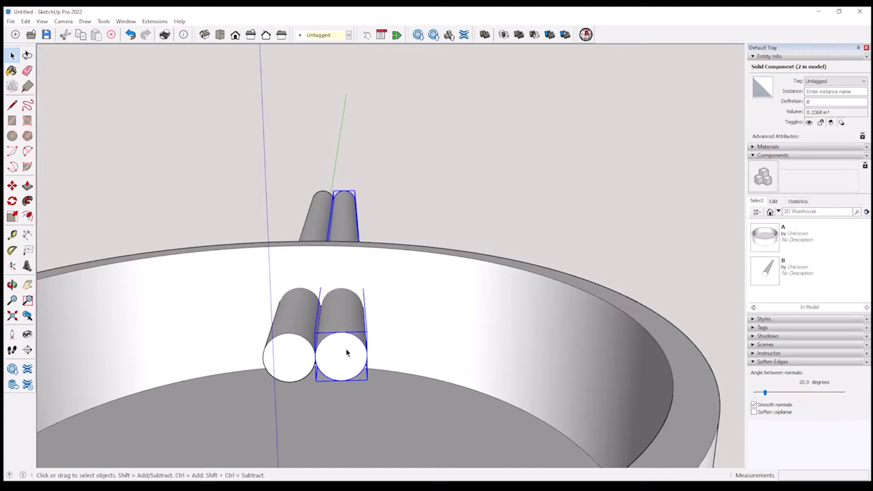
Copy the second back cylinder straight up by about 1/4" so that the copy rests on top of it.
{"action": "key", "text": "m"}
{"action": "left_click", "coordinate": [342, 381]}
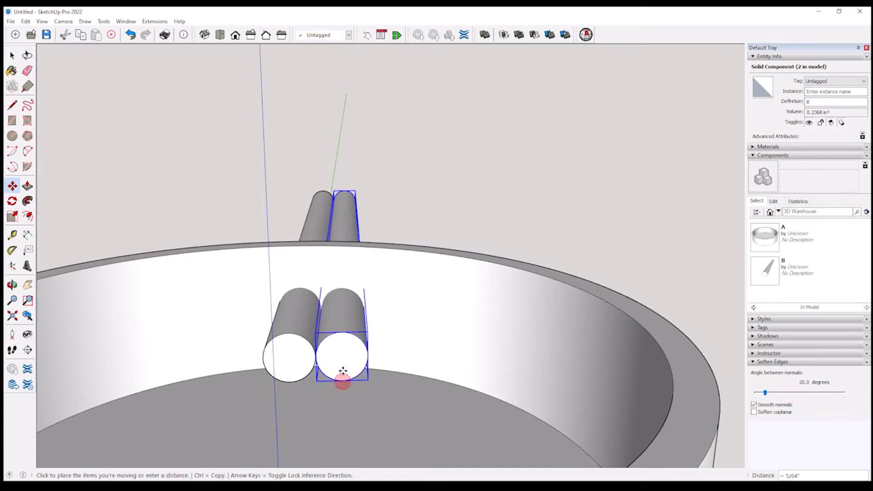
{"action": "key", "text": "ctrl"}
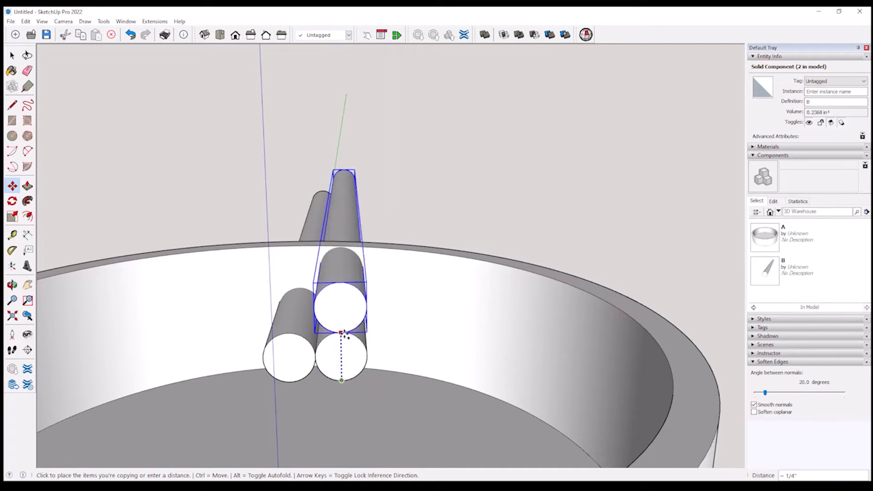
{"action": "left_click", "coordinate": [343, 336]}
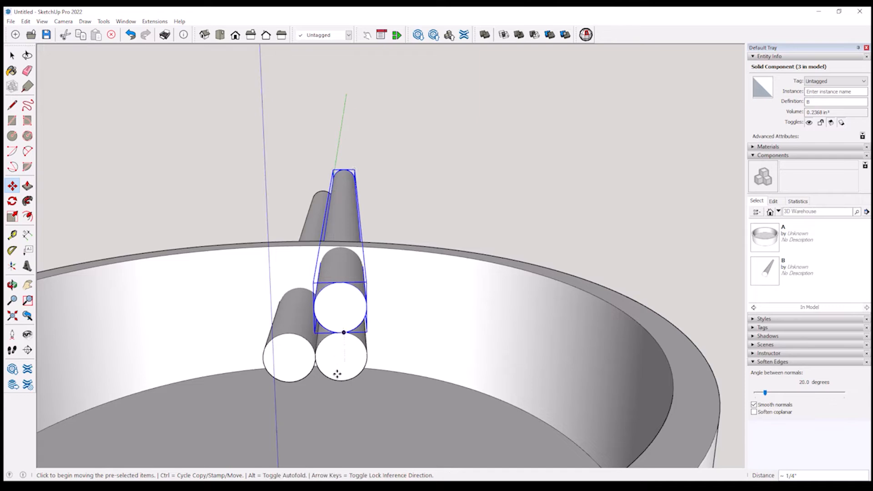
Select the three back cylinders and combine them into a component named C.
{"action": "middle_click_drag", "start_coordinate": [339, 378], "coordinate": [544, 374]}
{"action": "scroll", "coordinate": [339, 378], "scroll_direction": "up", "scroll_amount": 5}
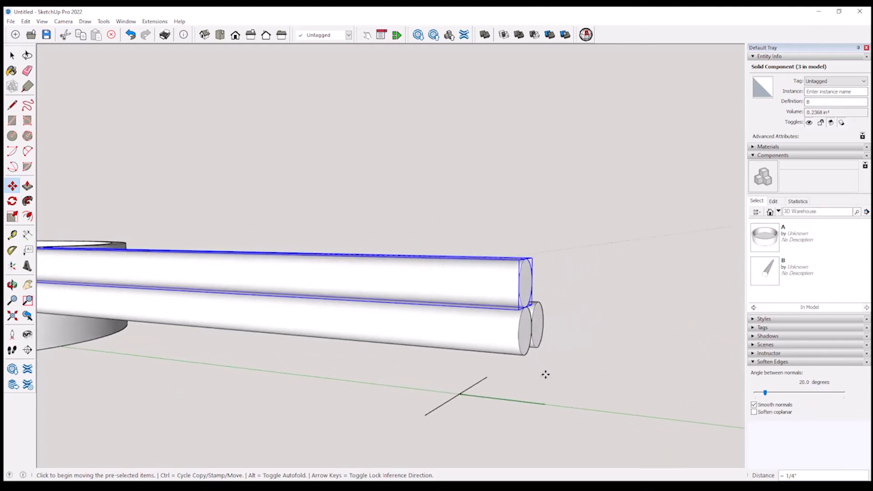
{"action": "key", "text": "space"}
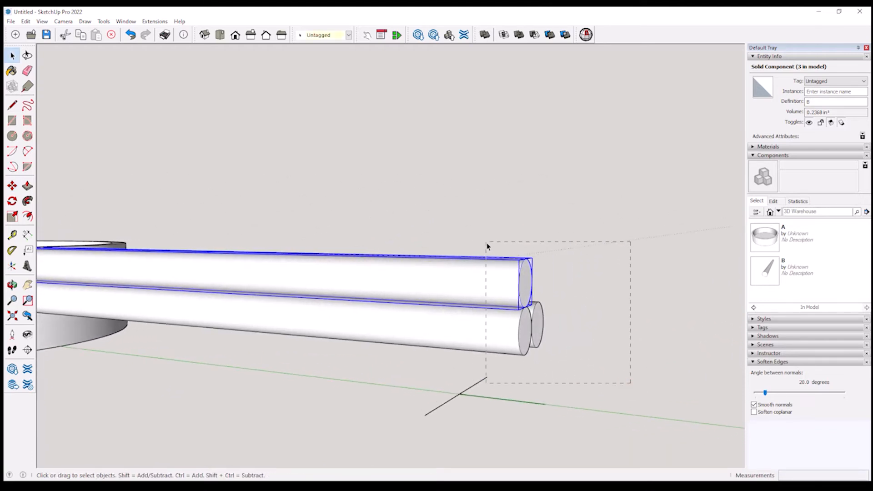
{"action": "left_click_drag", "start_coordinate": [492, 256], "coordinate": [492, 256]}
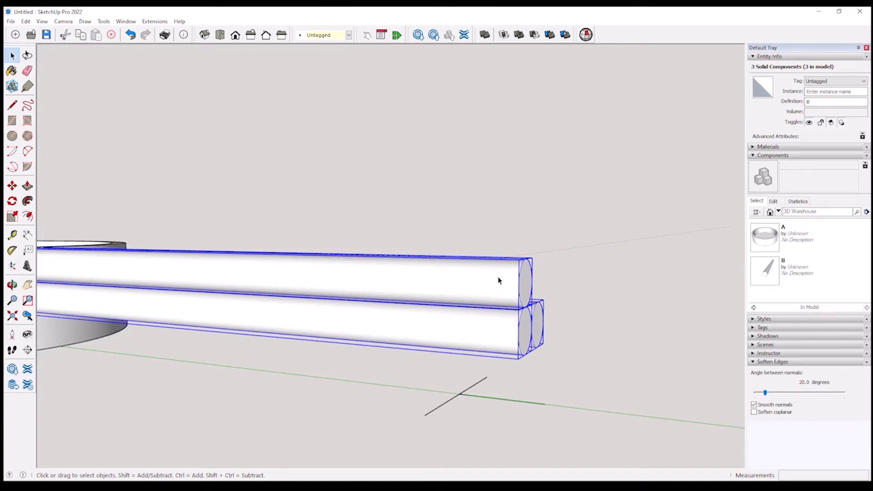
{"action": "key", "text": "g"}
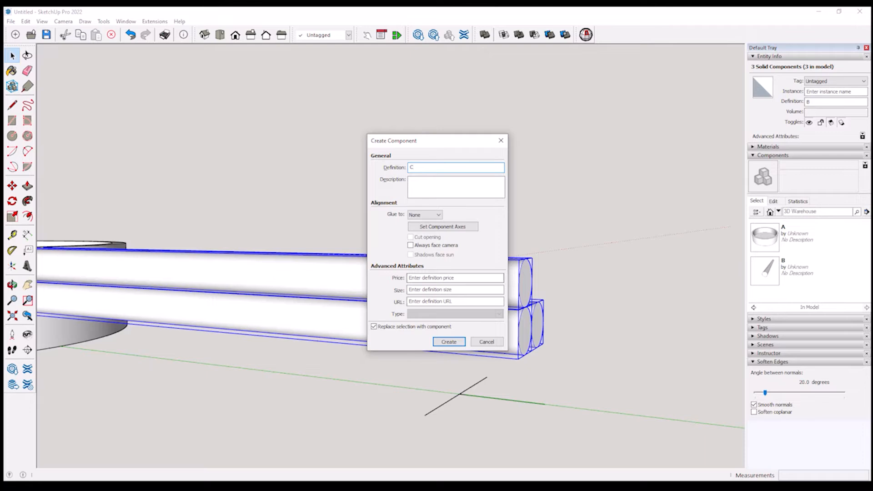
{"action": "type", "text": "C"}
{"action": "key", "text": "Return"}
Copy component C 10" along the green axis, away from the round cover.
{"action": "middle_click_drag", "start_coordinate": [465, 308], "coordinate": [433, 349]}
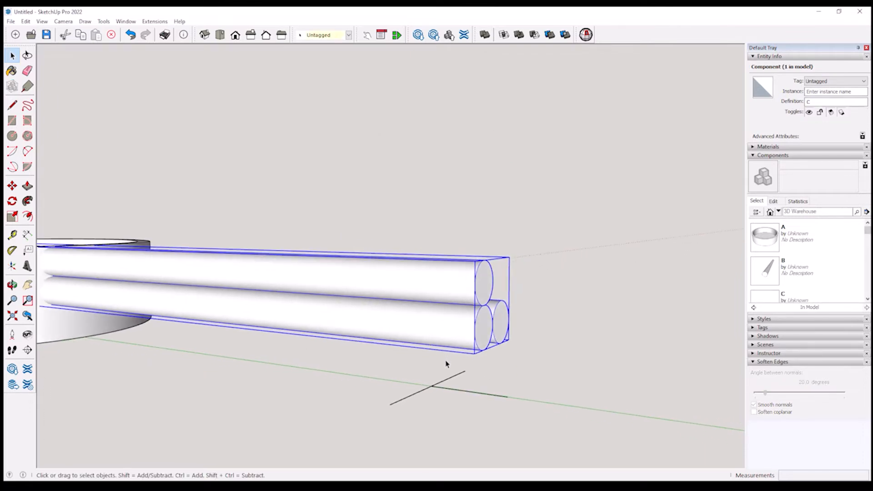
{"action": "key", "text": "m"}
{"action": "left_click", "coordinate": [473, 355]}
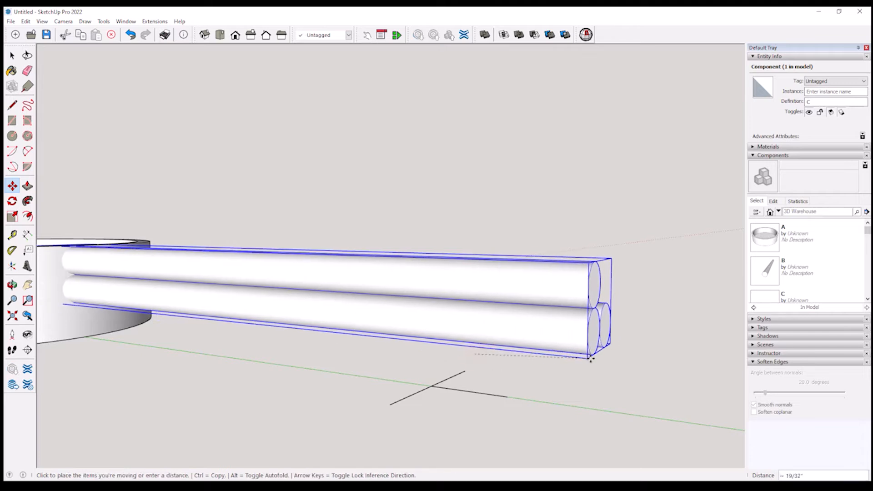
{"action": "key", "text": "ctrl"}
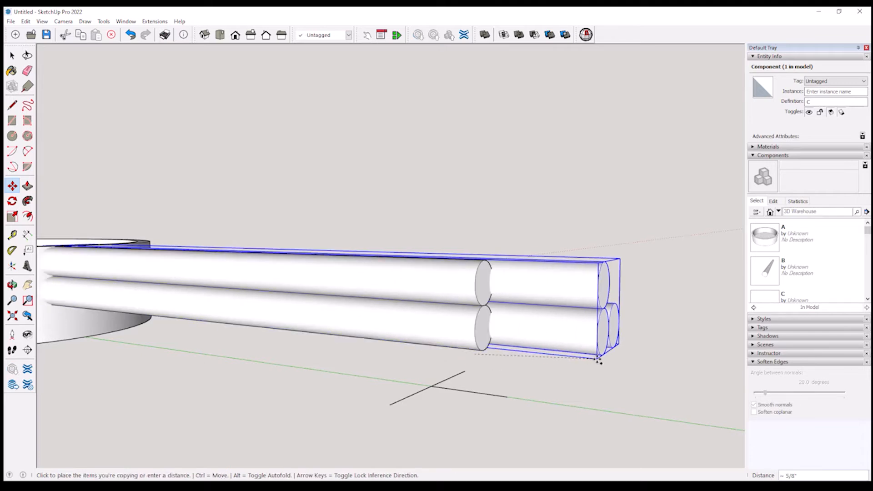
{"action": "scroll", "coordinate": [669, 380], "scroll_direction": "down", "scroll_amount": 3}
{"action": "scroll", "coordinate": [649, 371], "scroll_direction": "up", "scroll_amount": 4}
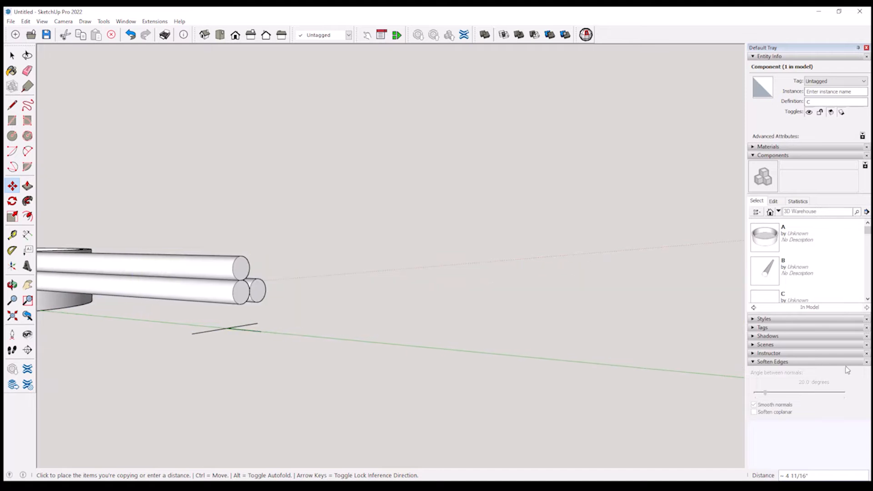
{"action": "scroll", "coordinate": [733, 349], "scroll_direction": "down", "scroll_amount": 3}
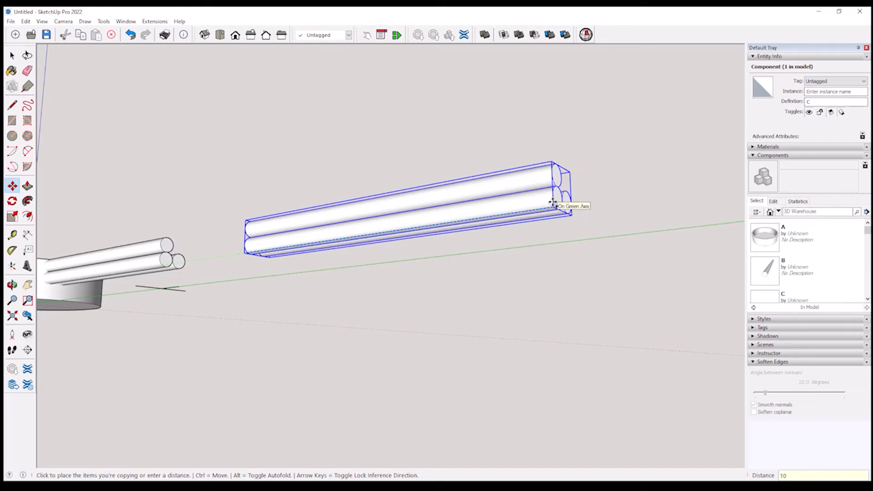
{"action": "key", "text": "Return"}
Open the copied component C for editing, facing the circular ends of its three cylinders.
{"action": "scroll", "coordinate": [553, 202], "scroll_direction": "down", "scroll_amount": 3}
{"action": "middle_click_drag", "start_coordinate": [554, 202], "coordinate": [523, 325]}
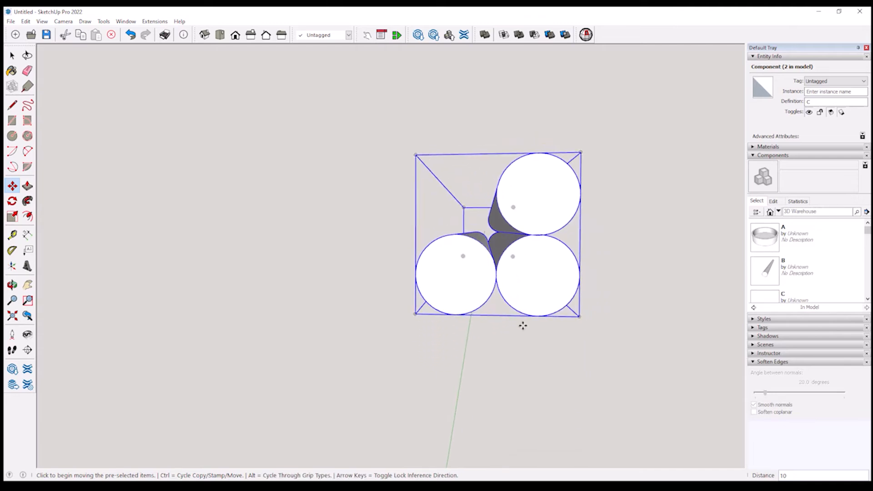
{"action": "key", "text": "l"}
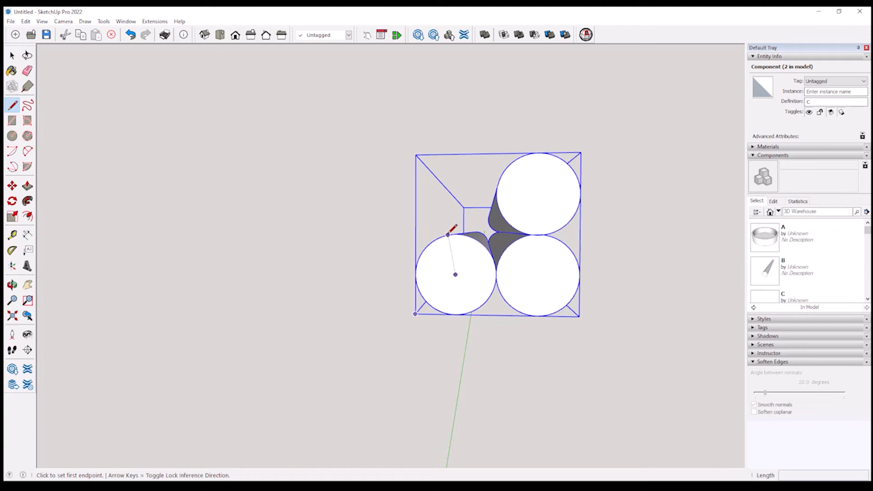
{"action": "key", "text": "space"}
{"action": "double_click", "coordinate": [453, 251]}
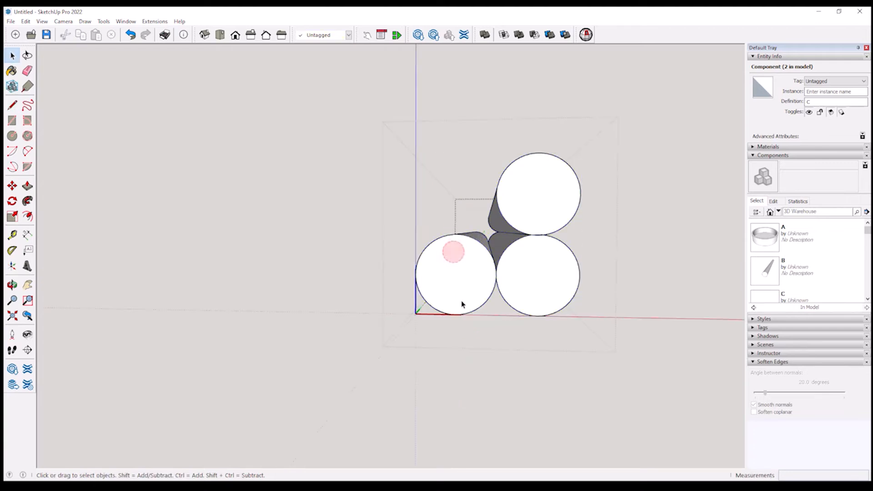
{"action": "scroll", "coordinate": [468, 312], "scroll_direction": "up", "scroll_amount": 5}
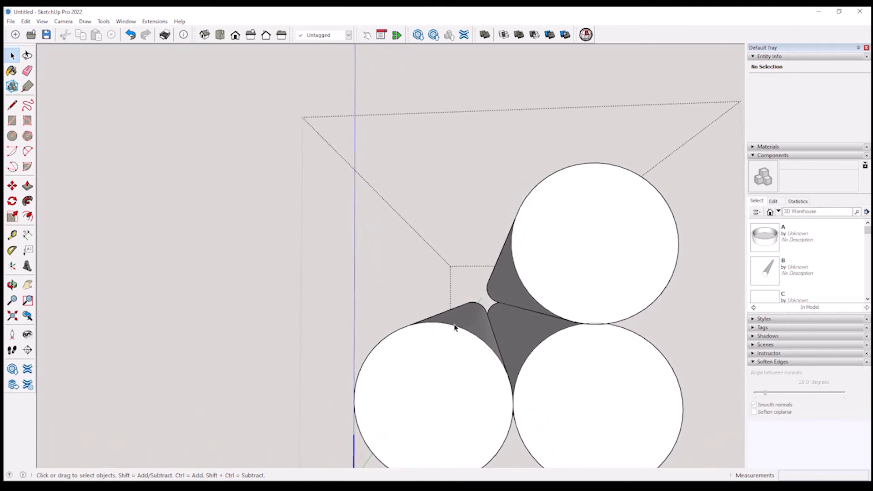
{"action": "middle_click_drag", "start_coordinate": [455, 327], "coordinate": [444, 329]}
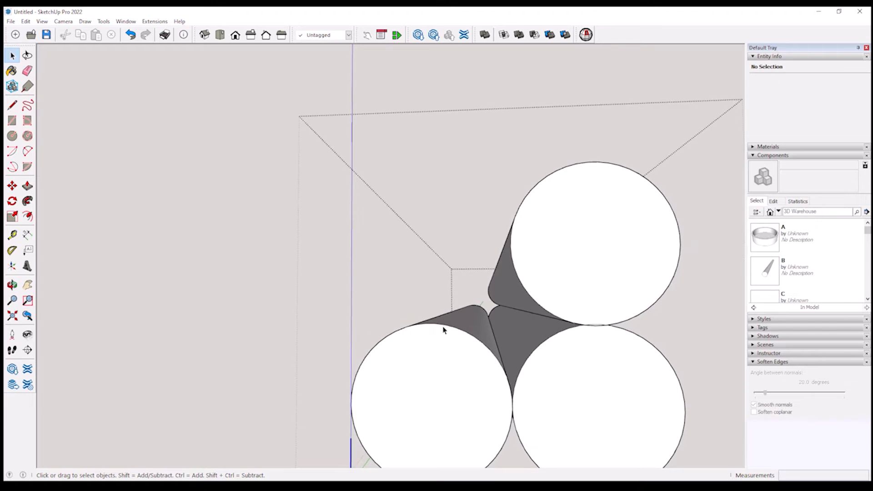
{"action": "scroll", "coordinate": [510, 320], "scroll_direction": "down", "scroll_amount": 3}
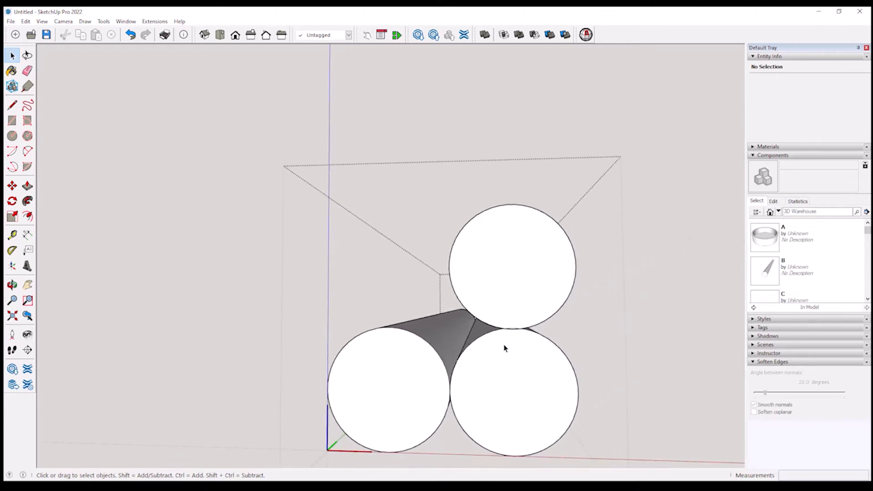
{"action": "middle_click_drag", "start_coordinate": [504, 348], "coordinate": [401, 355]}
{"action": "scroll", "coordinate": [400, 357], "scroll_direction": "up", "scroll_amount": 5}
{"action": "key", "text": "l"}
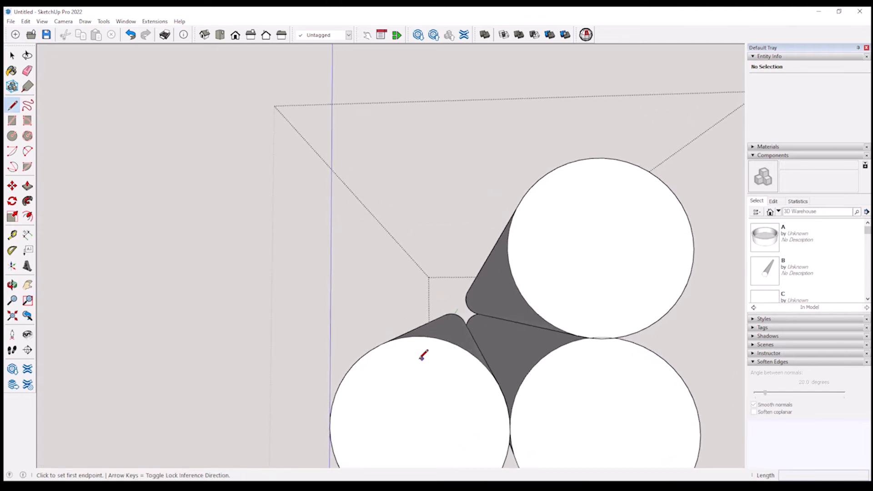
{"action": "scroll", "coordinate": [416, 371], "scroll_direction": "up", "scroll_amount": 7}
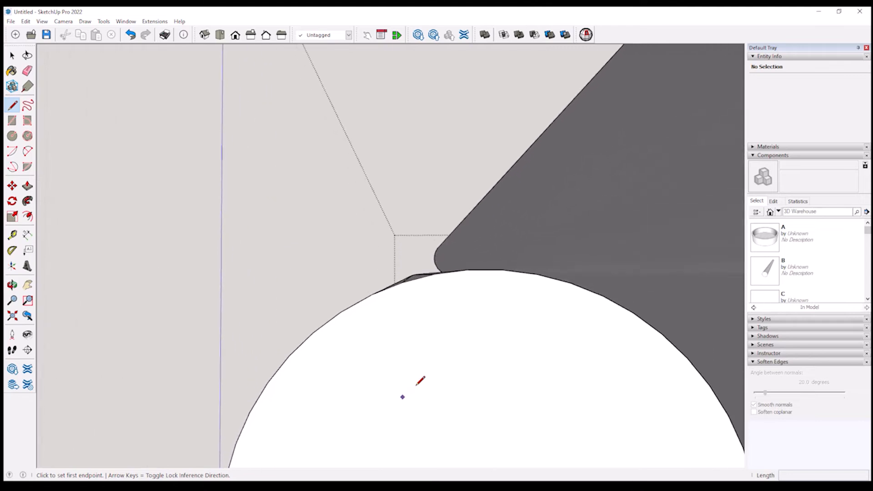
{"action": "middle_click_drag", "start_coordinate": [416, 386], "coordinate": [429, 349]}
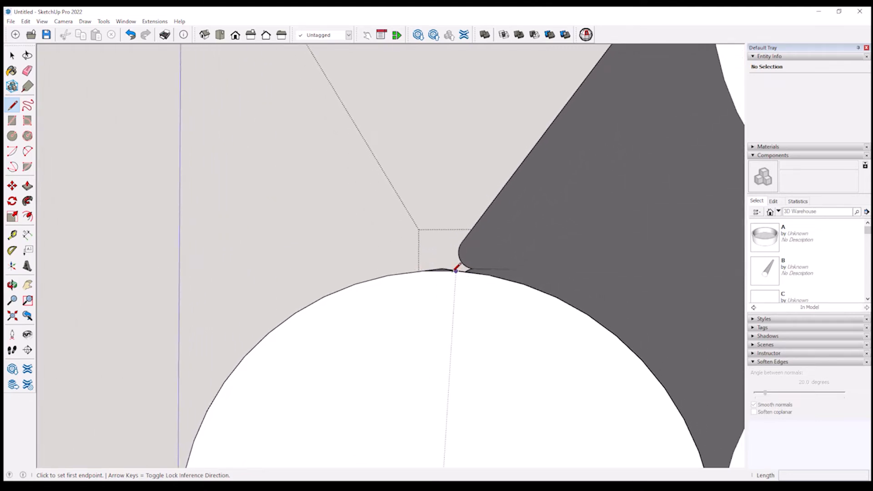
{"action": "left_click", "coordinate": [421, 271]}
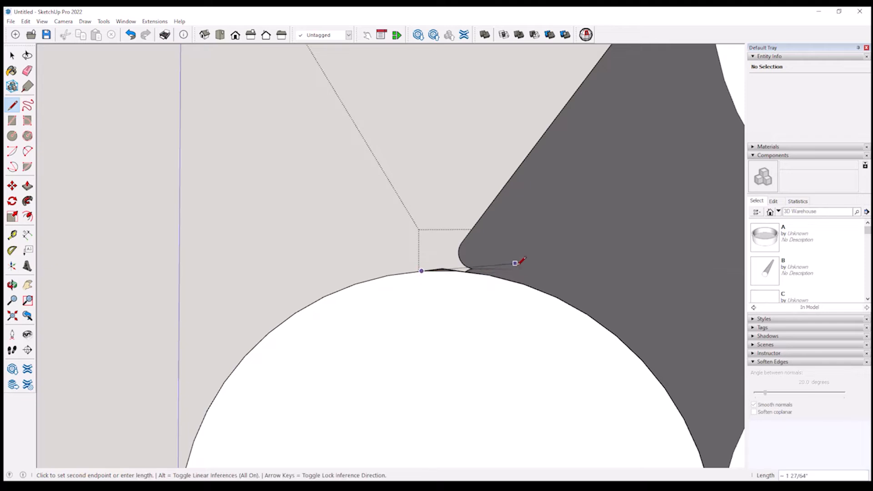
{"action": "middle_click_drag", "start_coordinate": [516, 264], "coordinate": [588, 267]}
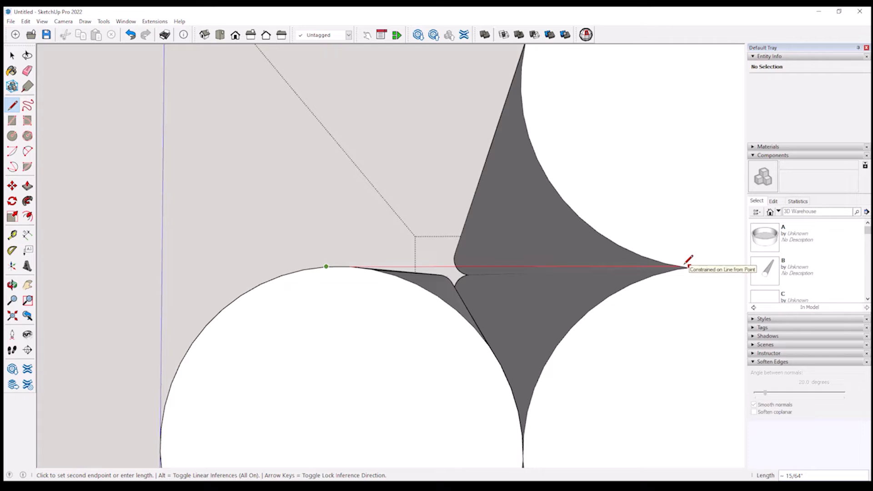
{"action": "middle_click_drag", "start_coordinate": [572, 275], "coordinate": [486, 269]}
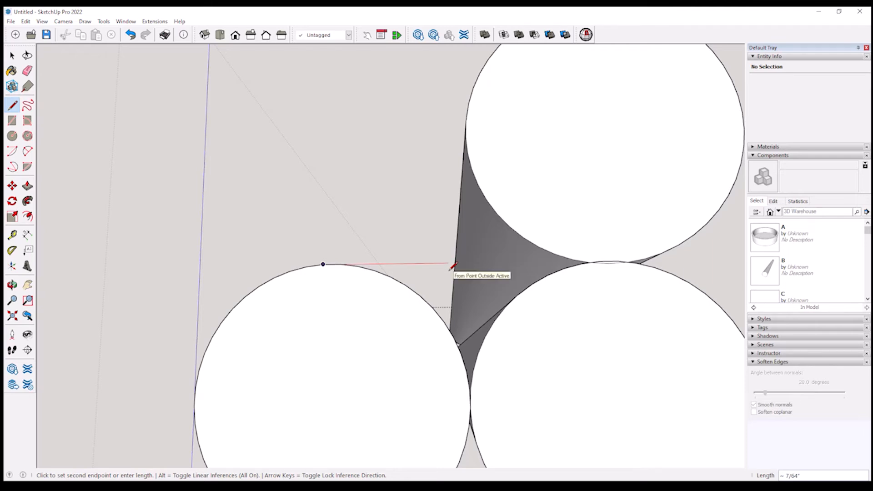
{"action": "key", "text": "Escape"}
Draw a vertical line about 27/64" long from where the two lower circles touch up past the upper circle.
{"action": "scroll", "coordinate": [459, 377], "scroll_direction": "up", "scroll_amount": 6}
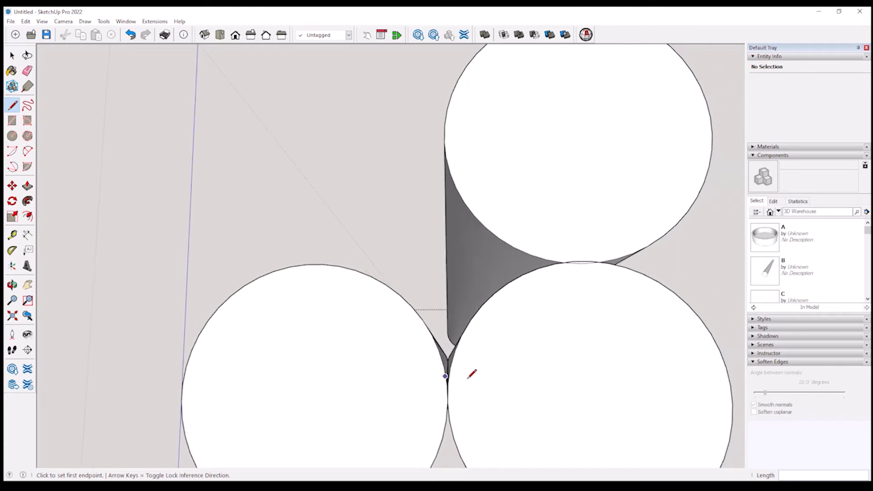
{"action": "mouse_move", "coordinate": [458, 369]}
{"action": "middle_mouse_down"}
{"action": "mouse_move", "coordinate": [469, 358]}
{"action": "mouse_move", "coordinate": [462, 263]}
{"action": "mouse_move", "coordinate": [447, 215]}
{"action": "middle_mouse_up"}
{"action": "left_click", "coordinate": [459, 332]}
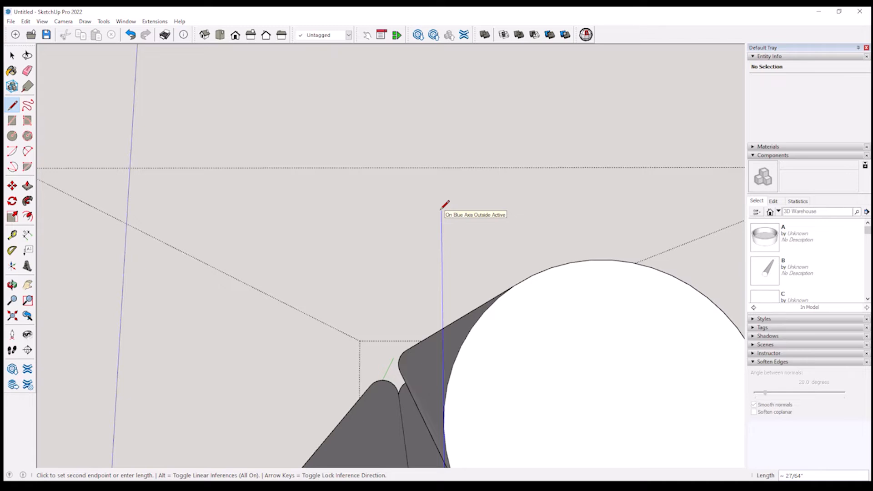
{"action": "left_click", "coordinate": [441, 209]}
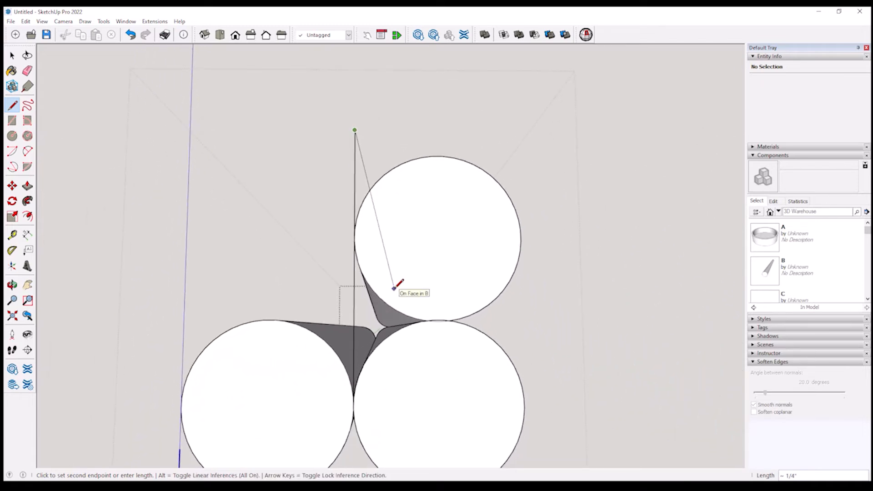
{"action": "key", "text": "Escape"}
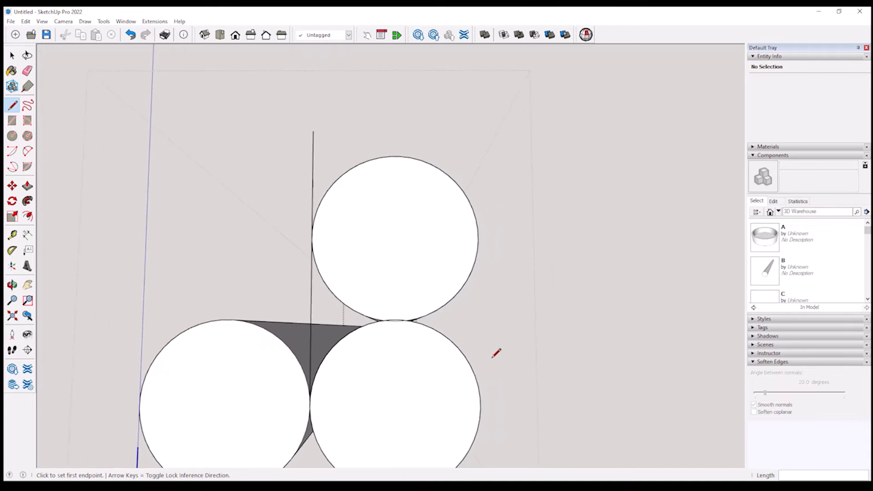
Draw a second vertical line about 27/64" long up from the lower-right circle's outer side and join the tops of both lines.
{"action": "left_click", "coordinate": [477, 408]}
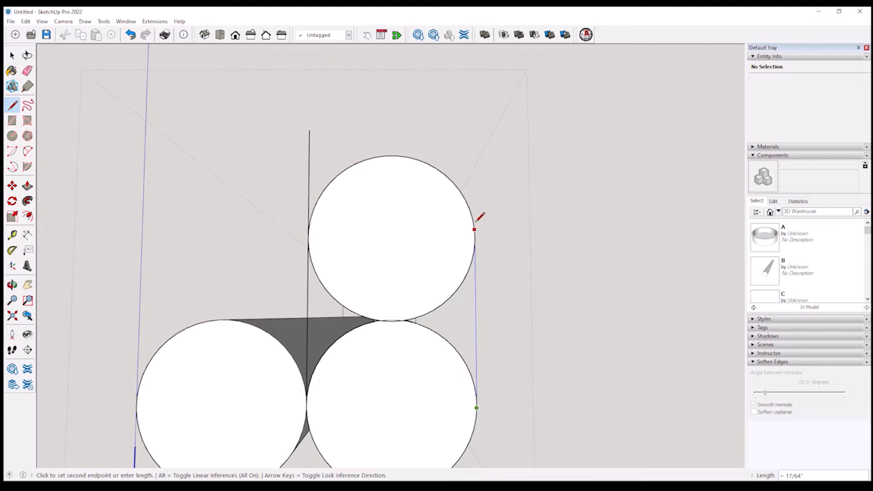
{"action": "left_click", "coordinate": [474, 130]}
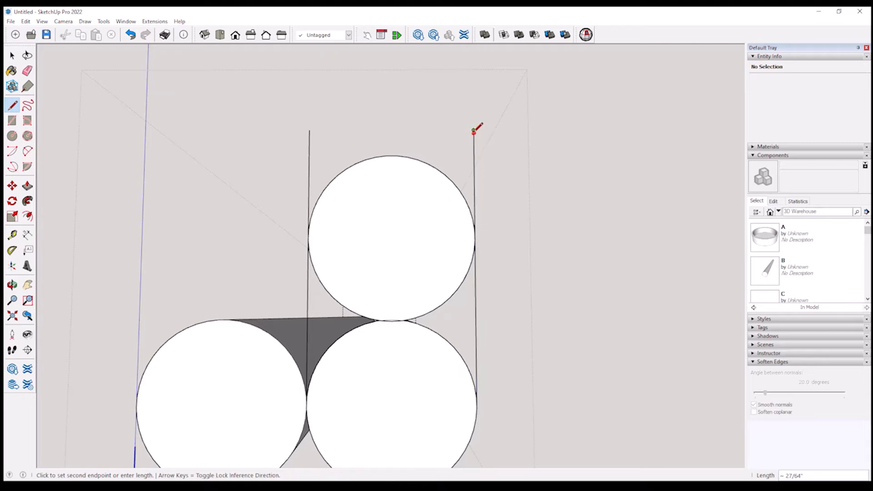
{"action": "left_click", "coordinate": [316, 130]}
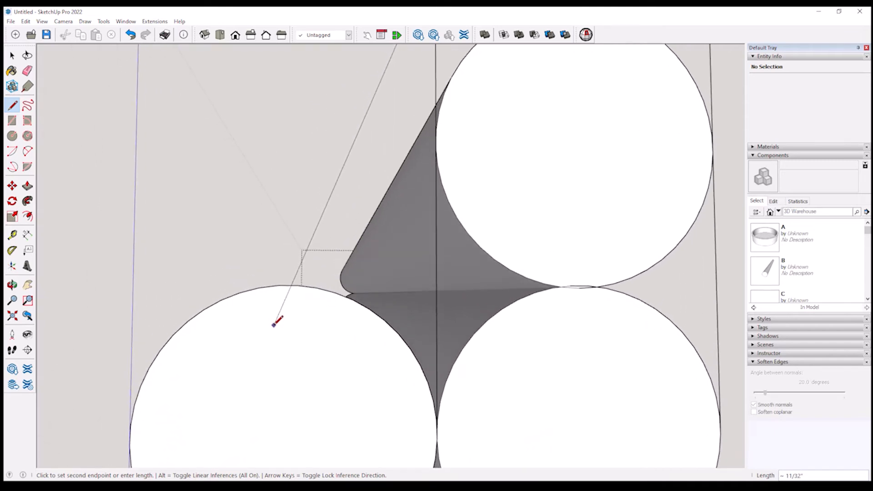
{"action": "key", "text": "Escape"}
Draw a horizontal line from the top of the lower-left circle to the first vertical line.
{"action": "left_click", "coordinate": [285, 282]}
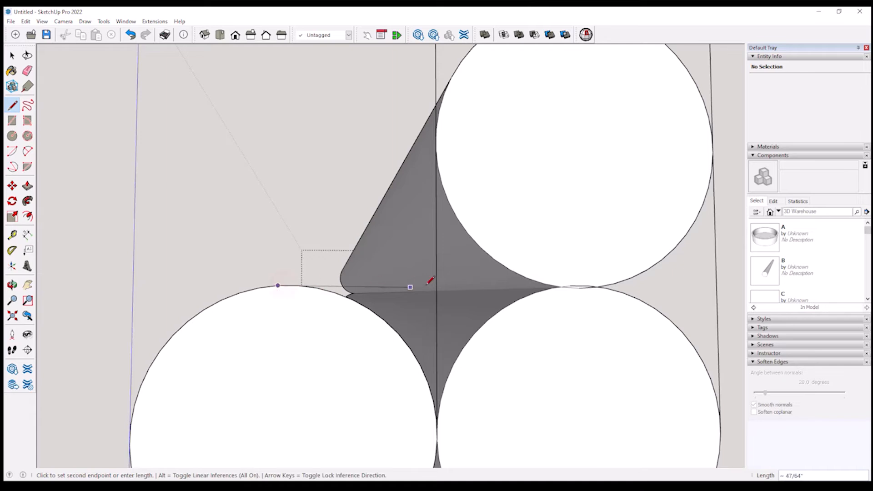
{"action": "left_click", "coordinate": [436, 285]}
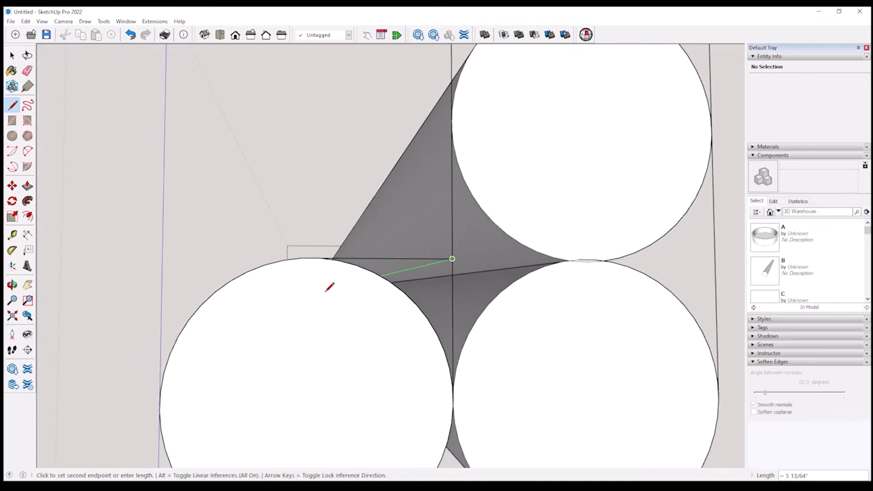
{"action": "key", "text": "Escape"}
Draw a 1/4" vertical line through the lower-left circle, from its topmost point to its lowest point.
{"action": "left_click", "coordinate": [302, 258]}
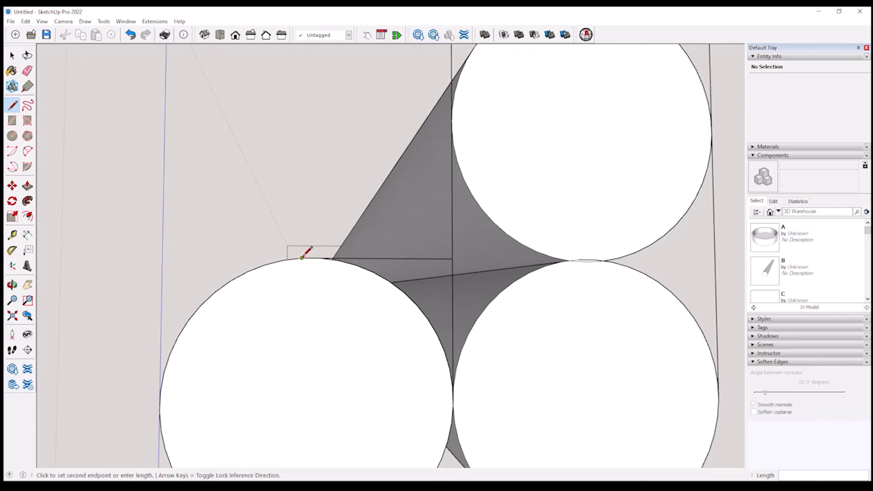
{"action": "scroll", "coordinate": [300, 367], "scroll_direction": "down", "scroll_amount": 2}
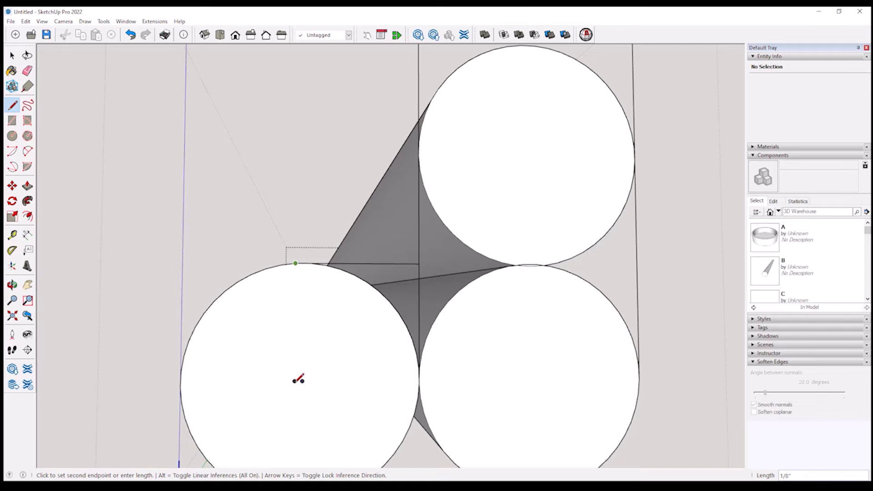
{"action": "scroll", "coordinate": [298, 386], "scroll_direction": "down", "scroll_amount": 3}
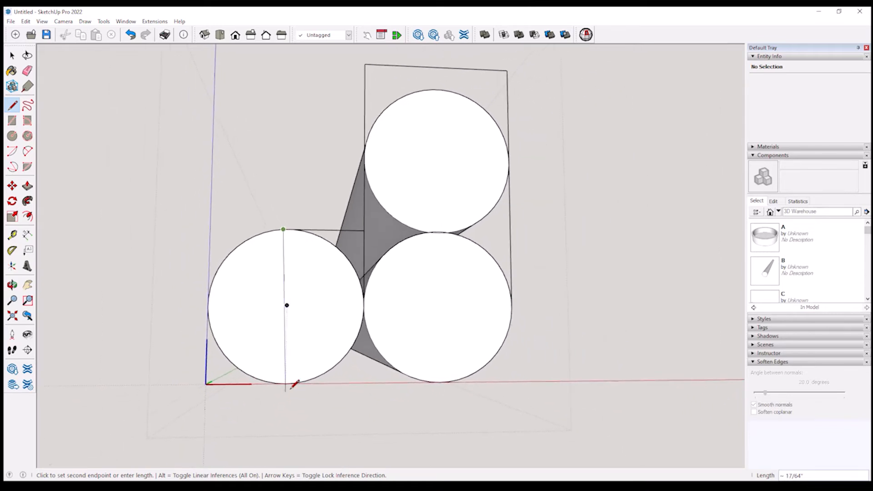
{"action": "scroll", "coordinate": [295, 376], "scroll_direction": "up", "scroll_amount": 5}
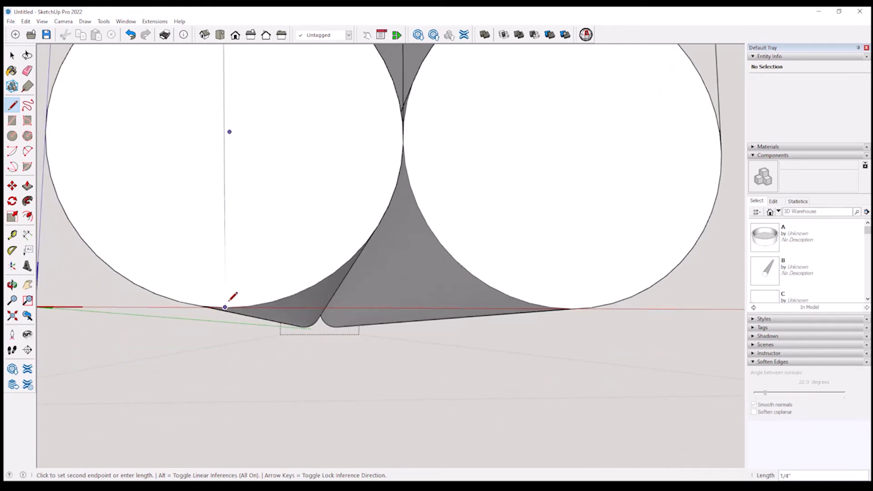
{"action": "left_click", "coordinate": [225, 307]}
Draw a horizontal line joining the lowest points of the two lower circles, continuing it diagonally to the lower-right circle's outer side.
{"action": "middle_click_drag", "start_coordinate": [581, 308], "coordinate": [618, 306]}
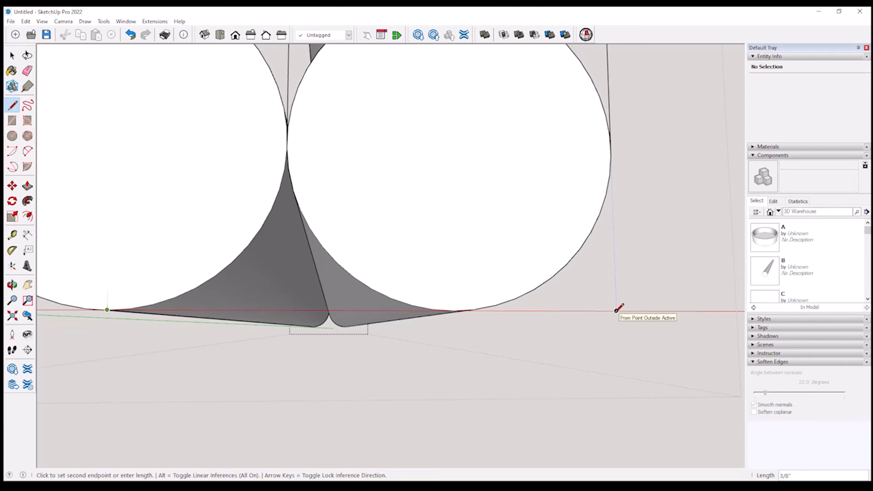
{"action": "left_click", "coordinate": [454, 311]}
{"action": "middle_click_drag", "start_coordinate": [463, 306], "coordinate": [454, 306]}
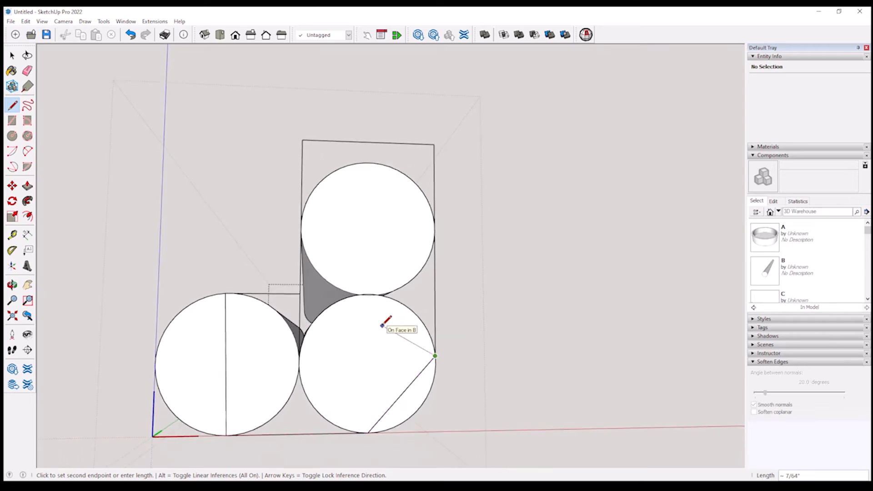
{"action": "key", "text": "Escape"}
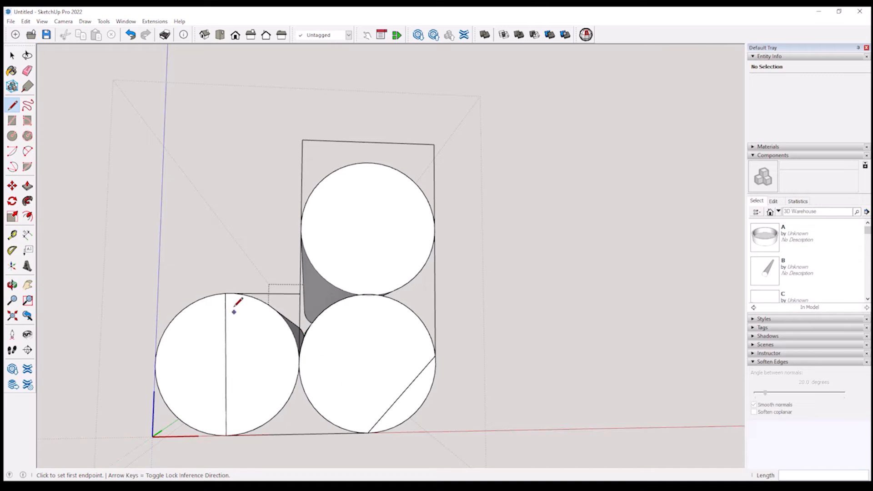
Retrace the short horizontal line above the lower-left circle, the line beneath the lower circles and the diagonal line.
{"action": "left_click", "coordinate": [225, 294]}
{"action": "left_click", "coordinate": [299, 294]}
{"action": "left_click", "coordinate": [226, 436]}
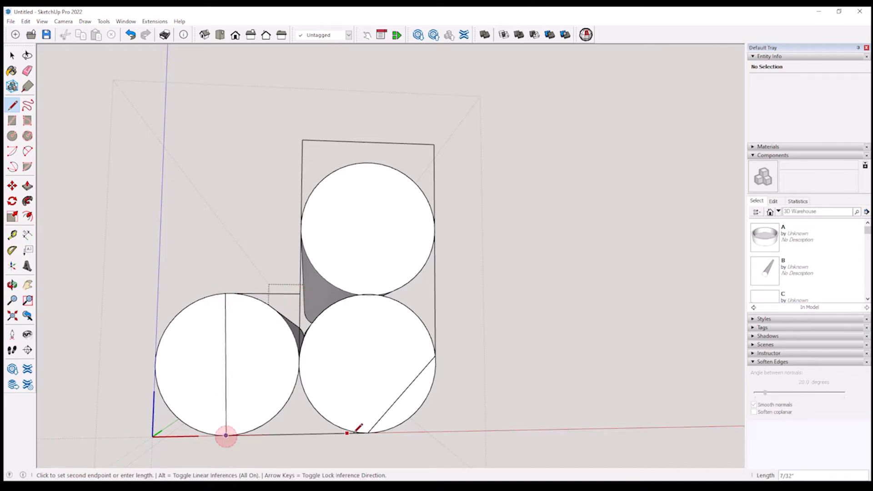
{"action": "left_click", "coordinate": [368, 432]}
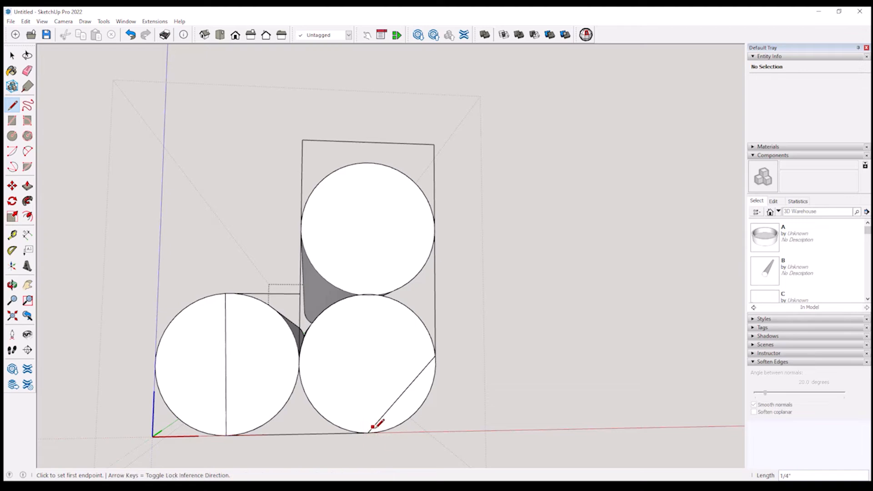
{"action": "left_click", "coordinate": [368, 432]}
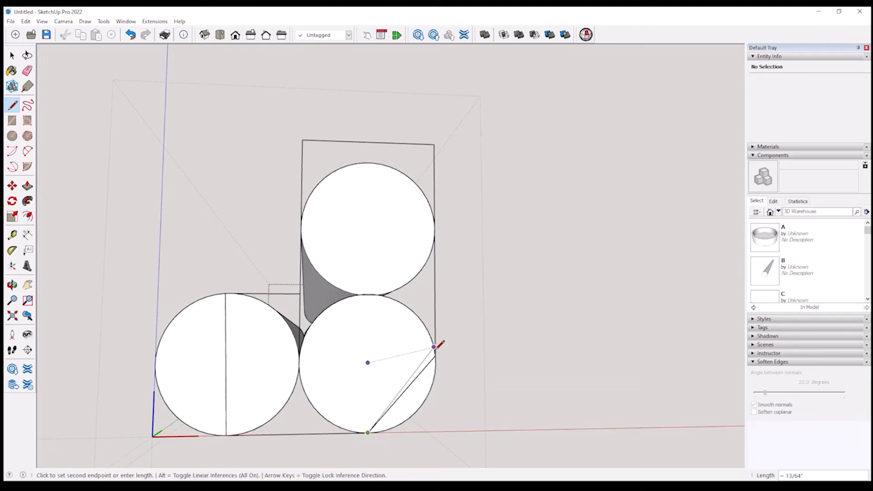
{"action": "left_click", "coordinate": [436, 356]}
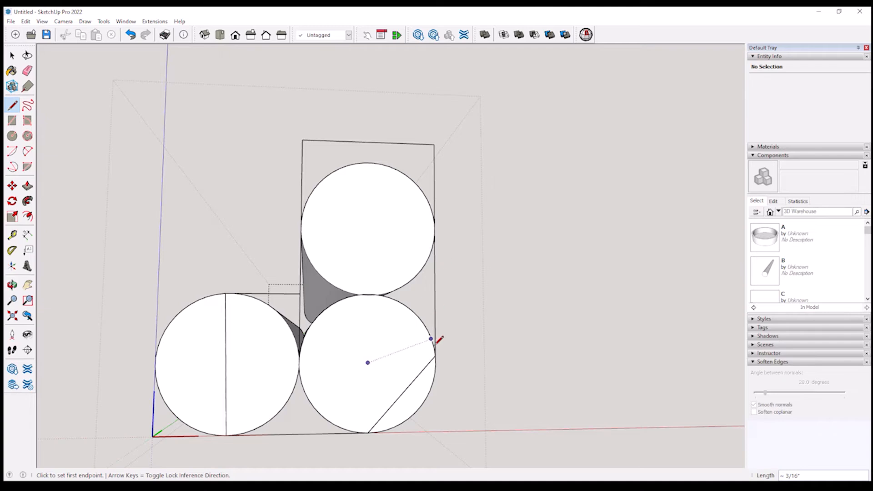
Retrace the outer vertical, upper horizontal and inner vertical edges around the upper circle to form the outline's face.
{"action": "left_click", "coordinate": [435, 356]}
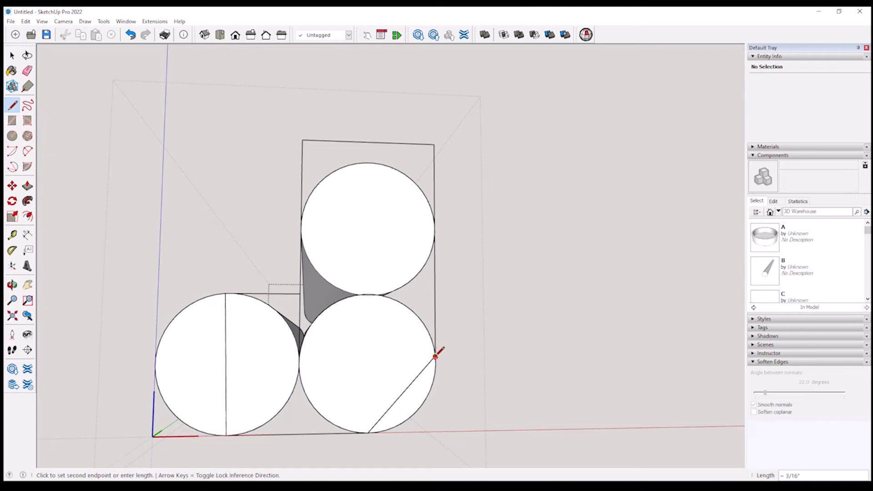
{"action": "left_click", "coordinate": [434, 144]}
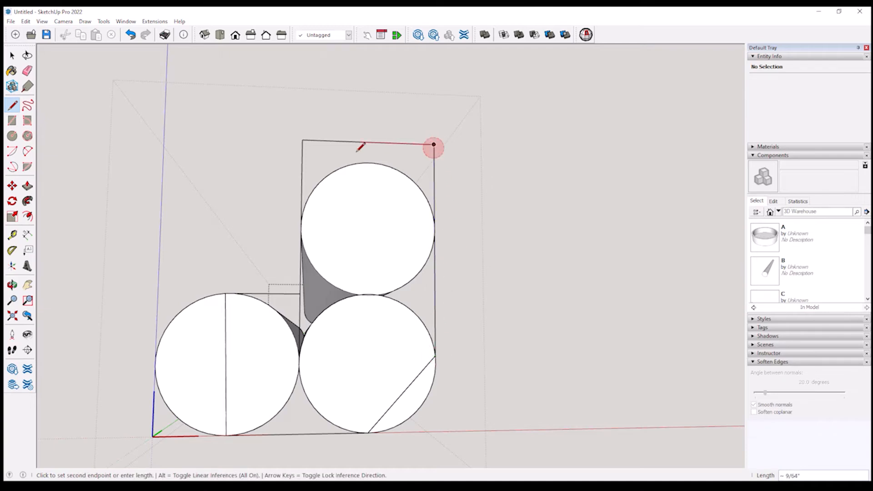
{"action": "left_click", "coordinate": [303, 141]}
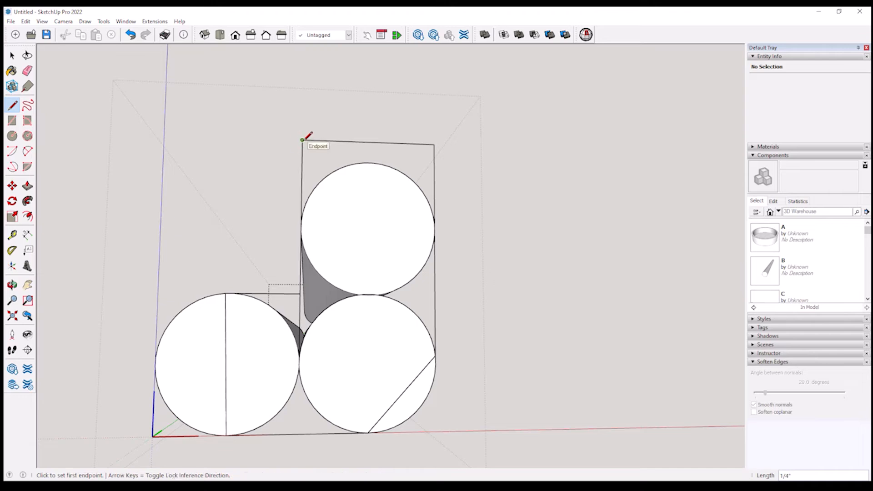
{"action": "left_click", "coordinate": [303, 140]}
{"action": "left_click", "coordinate": [300, 293]}
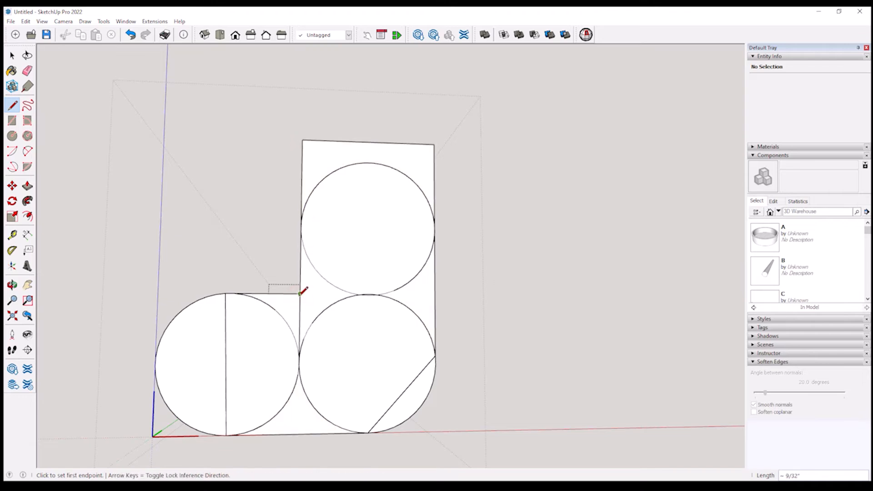
Select the three cylinder components behind the outline face, explode them and clear the selection.
{"action": "scroll", "coordinate": [300, 296], "scroll_direction": "up", "scroll_amount": 5}
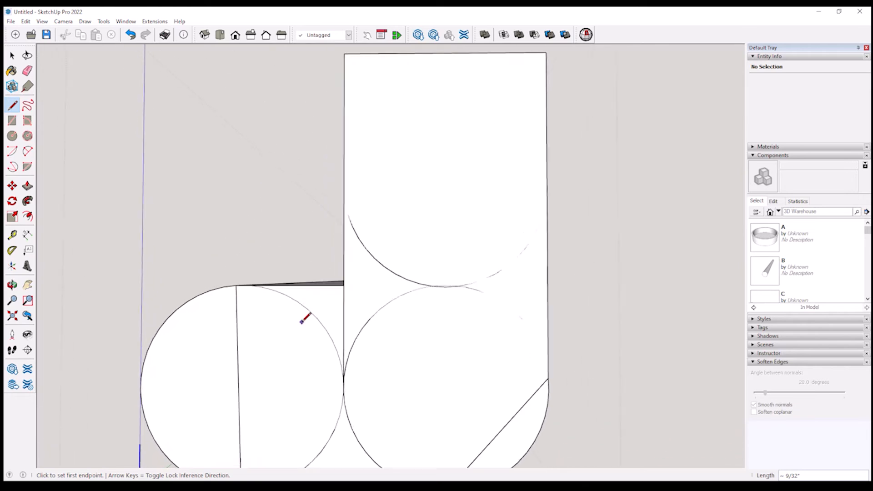
{"action": "scroll", "coordinate": [302, 321], "scroll_direction": "up", "scroll_amount": 5}
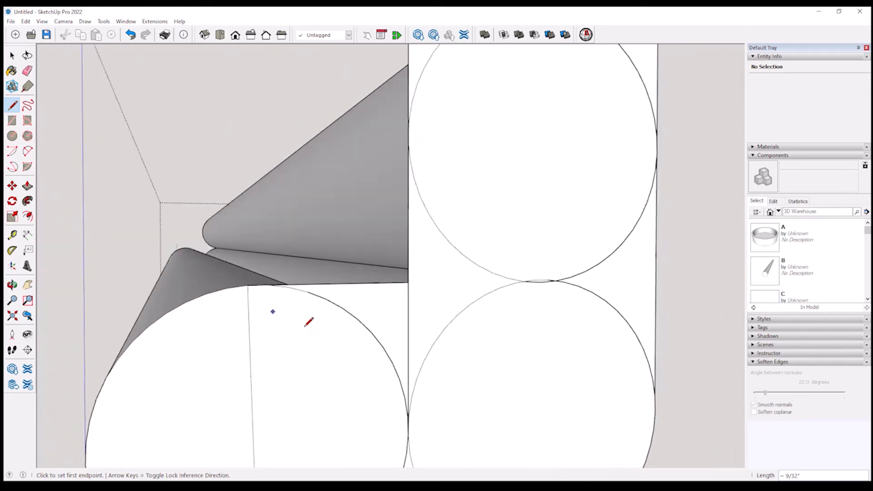
{"action": "scroll", "coordinate": [309, 322], "scroll_direction": "down", "scroll_amount": 10}
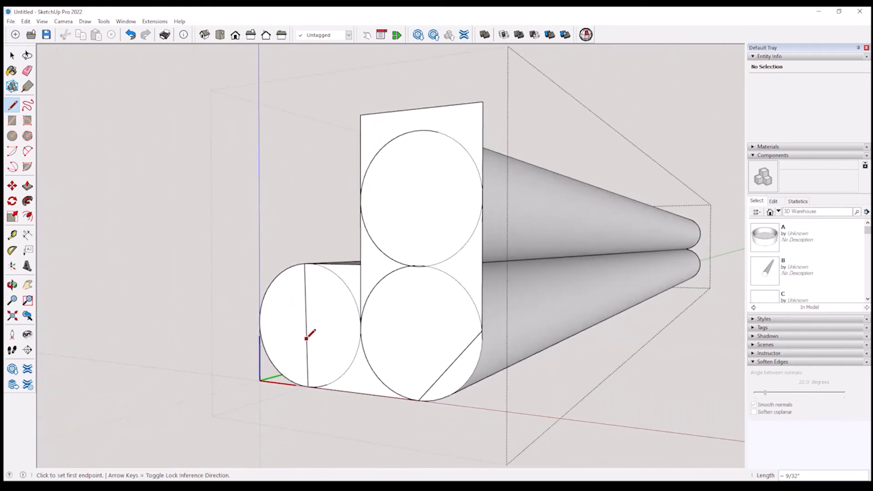
{"action": "scroll", "coordinate": [307, 337], "scroll_direction": "down", "scroll_amount": 5}
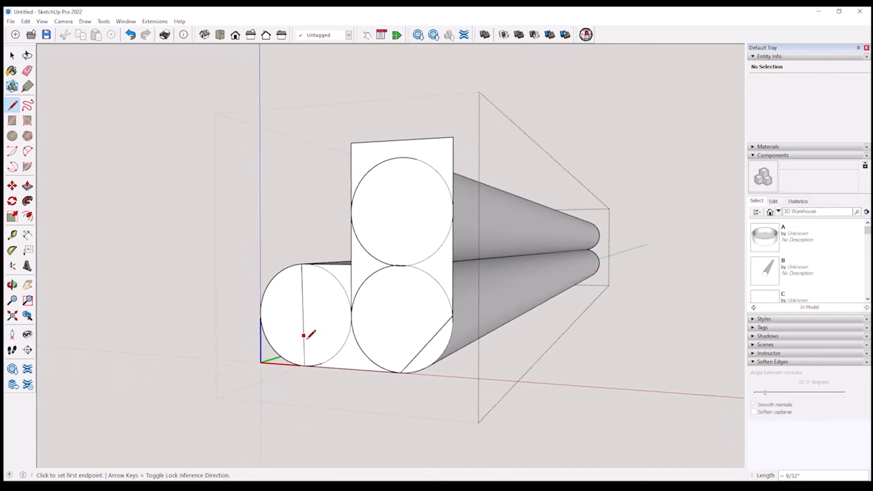
{"action": "scroll", "coordinate": [311, 336], "scroll_direction": "down", "scroll_amount": 2}
{"action": "key", "text": "space"}
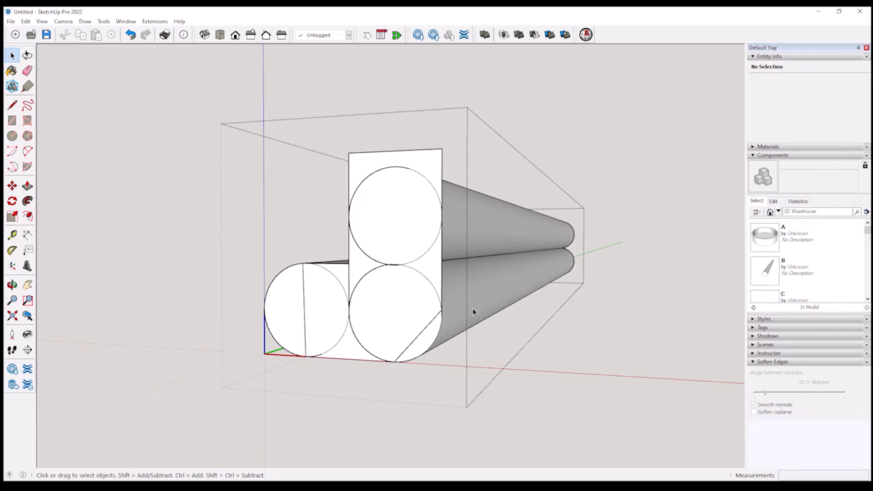
{"action": "middle_click_drag", "start_coordinate": [464, 325], "coordinate": [450, 319]}
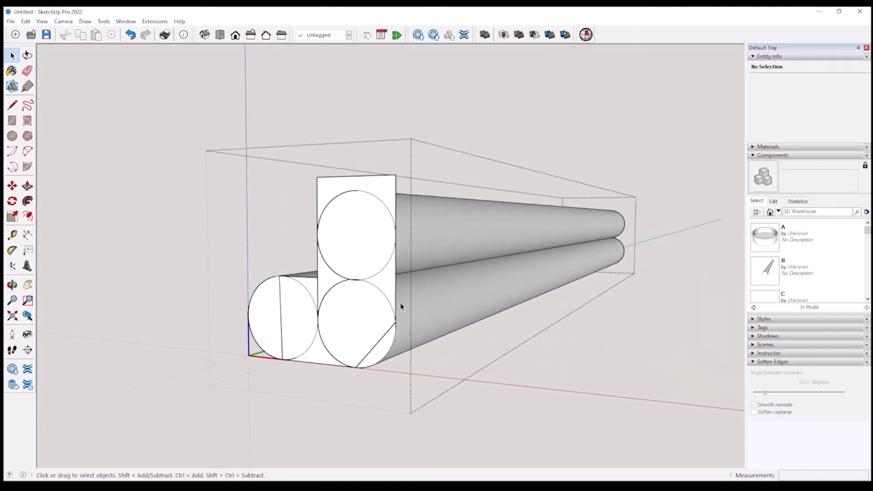
{"action": "left_click", "coordinate": [456, 315]}
{"action": "left_click", "coordinate": [430, 249], "text": "shift"}
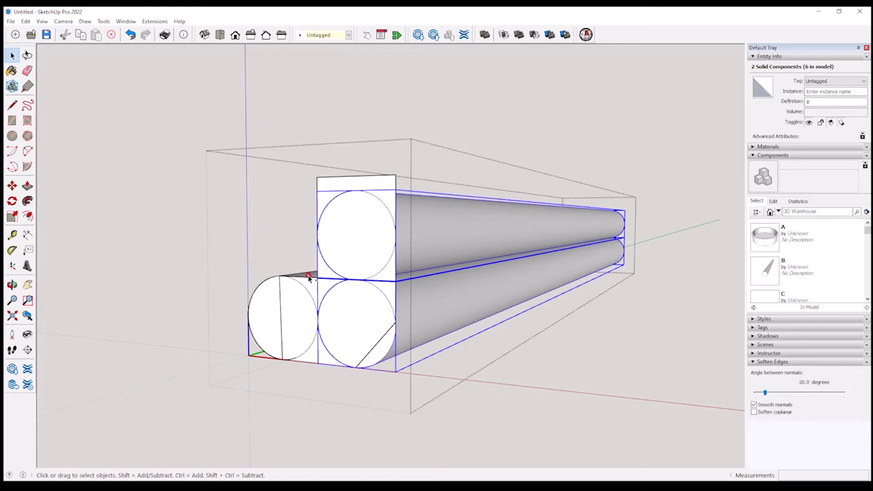
{"action": "left_click", "coordinate": [309, 279], "text": "shift"}
{"action": "right_click", "coordinate": [309, 278]}
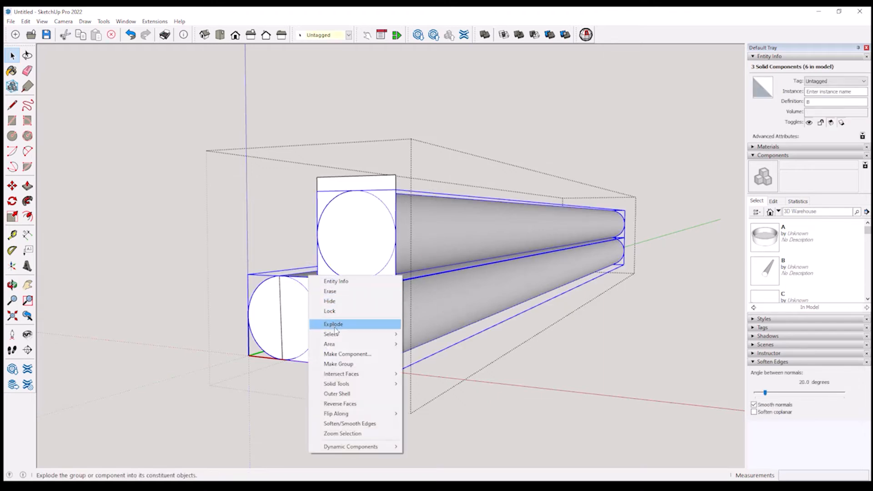
{"action": "mouse_move", "coordinate": [347, 377]}
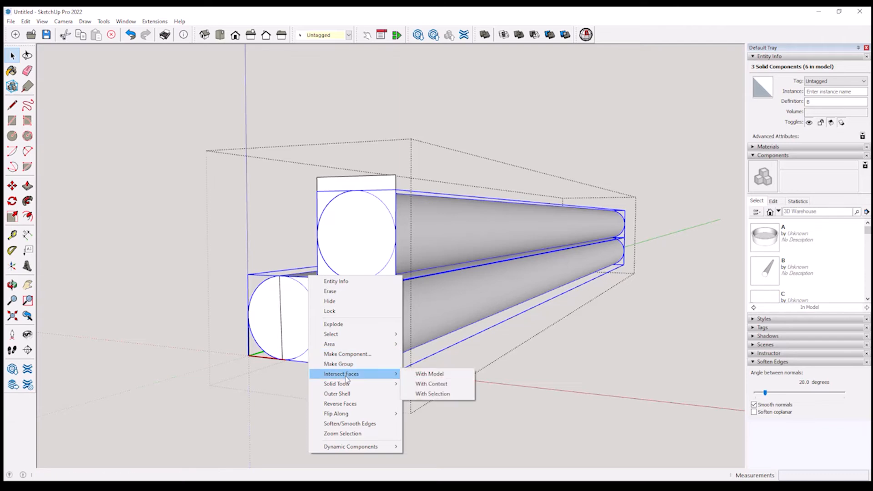
{"action": "left_click", "coordinate": [344, 325]}
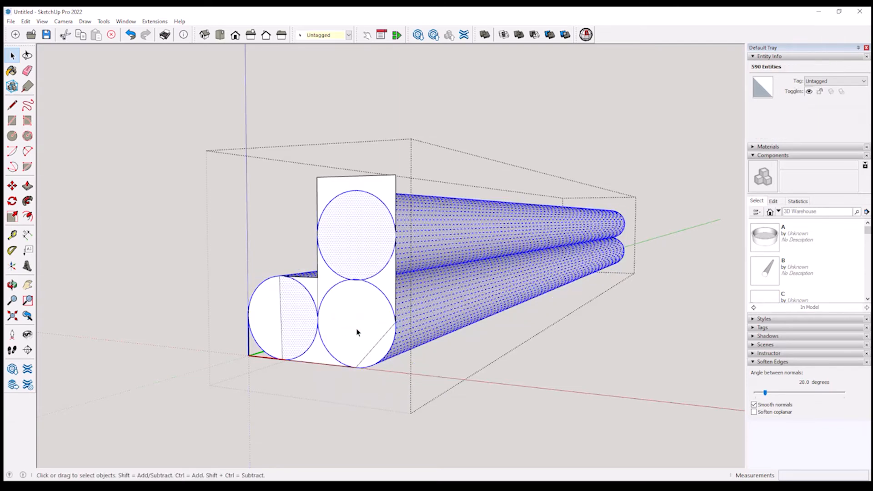
{"action": "left_click", "coordinate": [420, 362]}
Delete the long curved side surfaces of the three exploded cylinders.
{"action": "scroll", "coordinate": [388, 359], "scroll_direction": "up", "scroll_amount": 3}
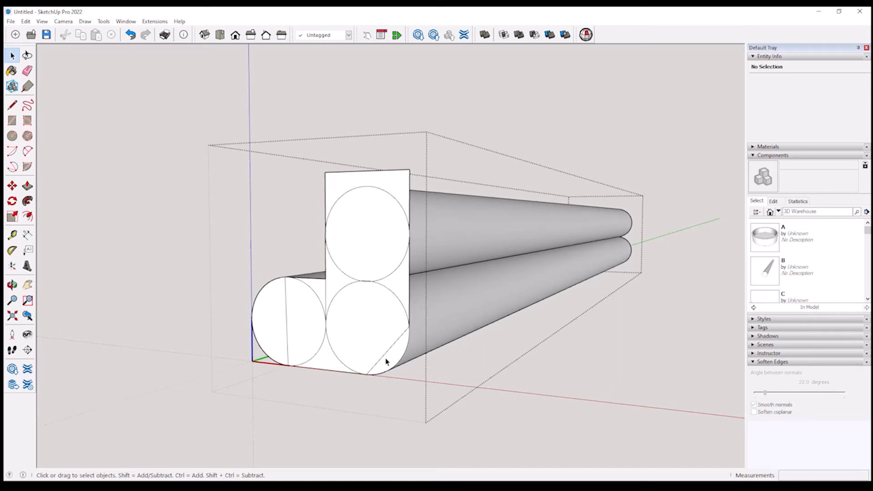
{"action": "scroll", "coordinate": [386, 359], "scroll_direction": "up", "scroll_amount": 4}
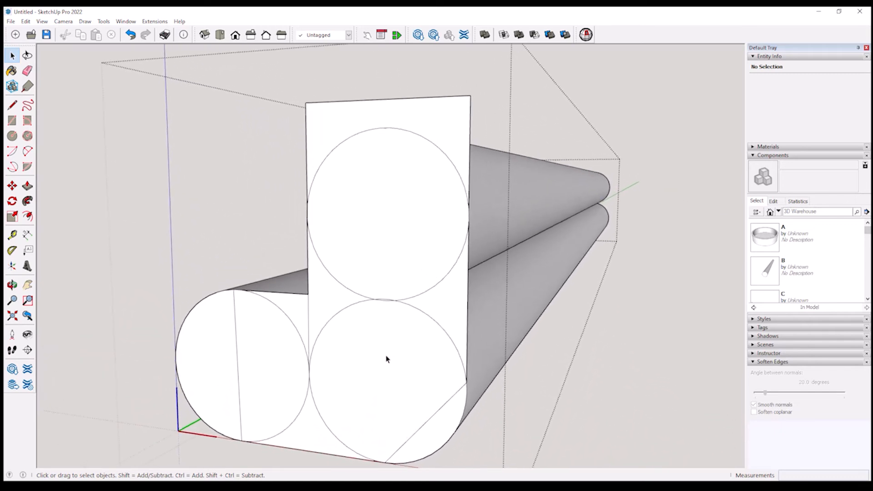
{"action": "scroll", "coordinate": [387, 358], "scroll_direction": "up", "scroll_amount": 4}
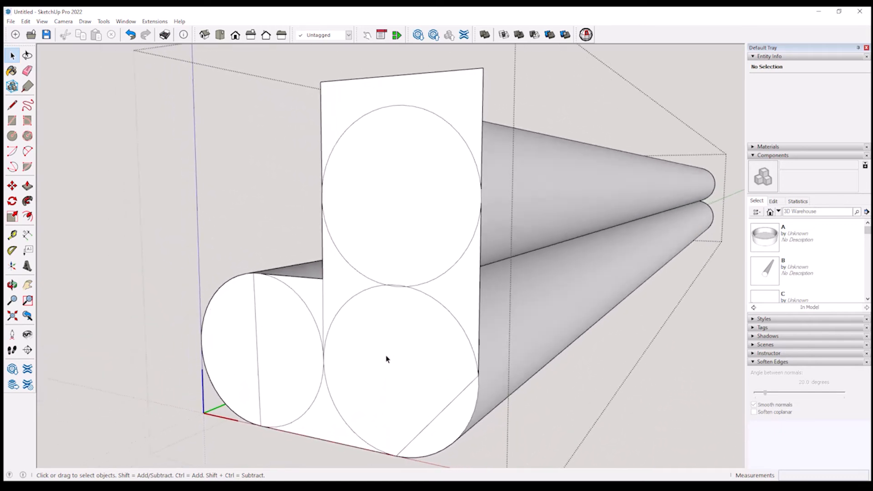
{"action": "middle_click_drag", "start_coordinate": [386, 356], "coordinate": [503, 360]}
{"action": "left_click", "coordinate": [545, 352]}
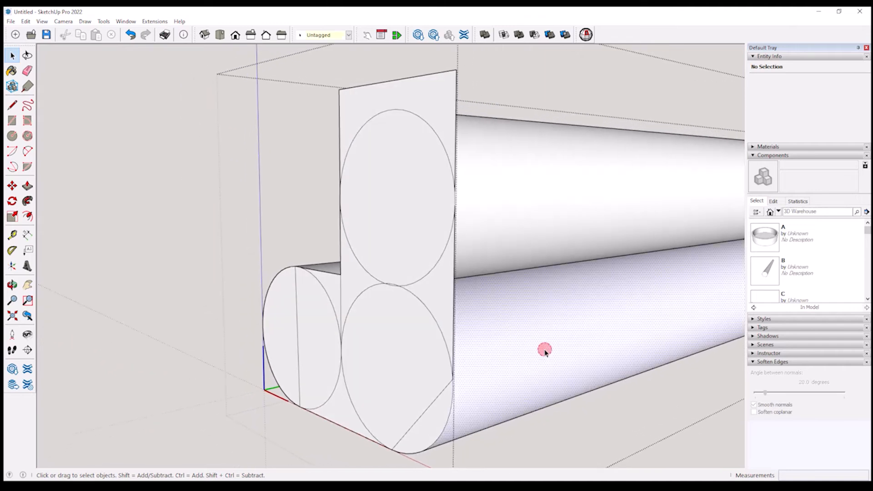
{"action": "scroll", "coordinate": [546, 353], "scroll_direction": "down", "scroll_amount": 5}
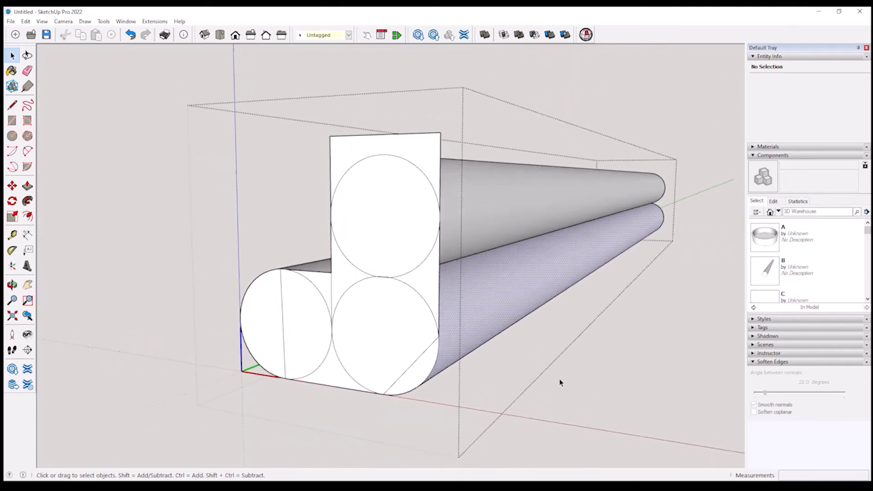
{"action": "middle_click_drag", "start_coordinate": [549, 379], "coordinate": [433, 335]}
{"action": "left_click_drag", "start_coordinate": [439, 337], "coordinate": [376, 223]}
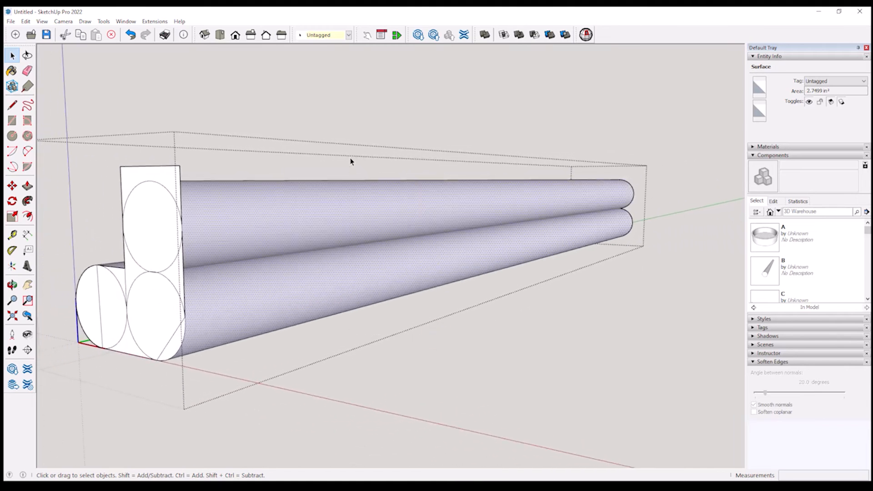
{"action": "key", "text": "Delete"}
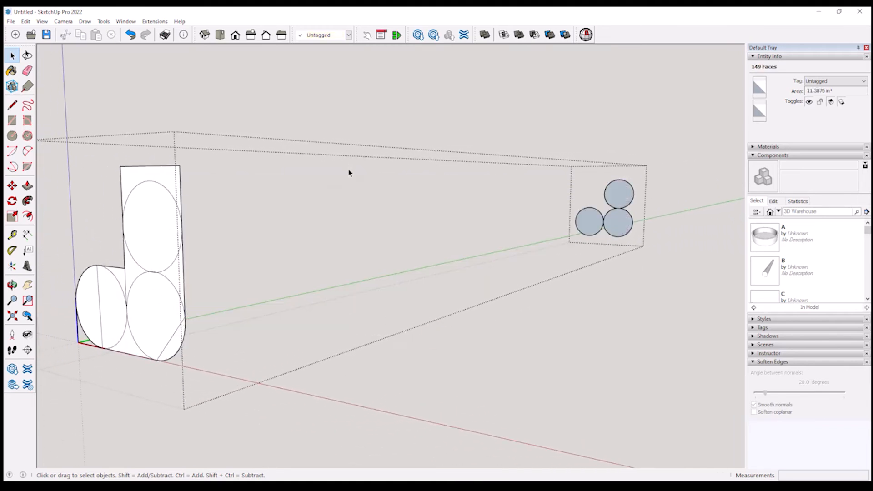
Delete the three circular end faces left at the far end of the cylinders, keeping only the front outline face.
{"action": "middle_click_drag", "start_coordinate": [276, 301], "coordinate": [343, 328]}
{"action": "middle_click_drag", "start_coordinate": [400, 324], "coordinate": [484, 290]}
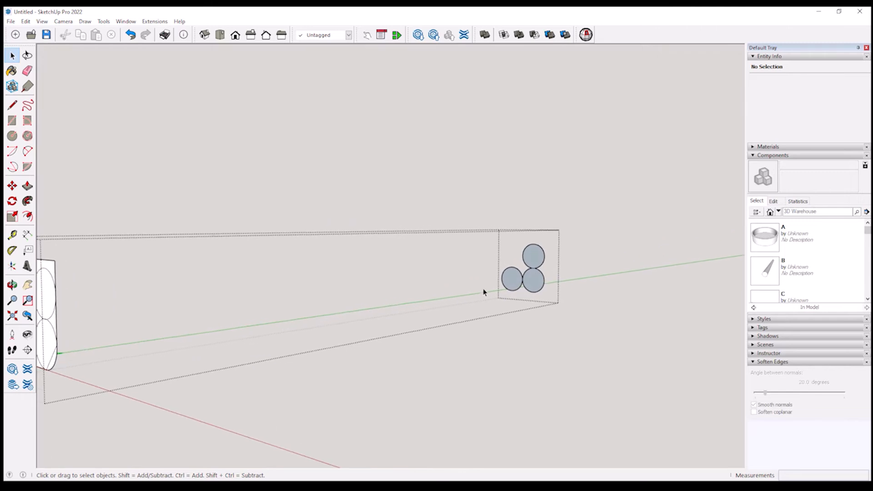
{"action": "left_click_drag", "start_coordinate": [474, 230], "coordinate": [614, 323]}
{"action": "key", "text": "Delete"}
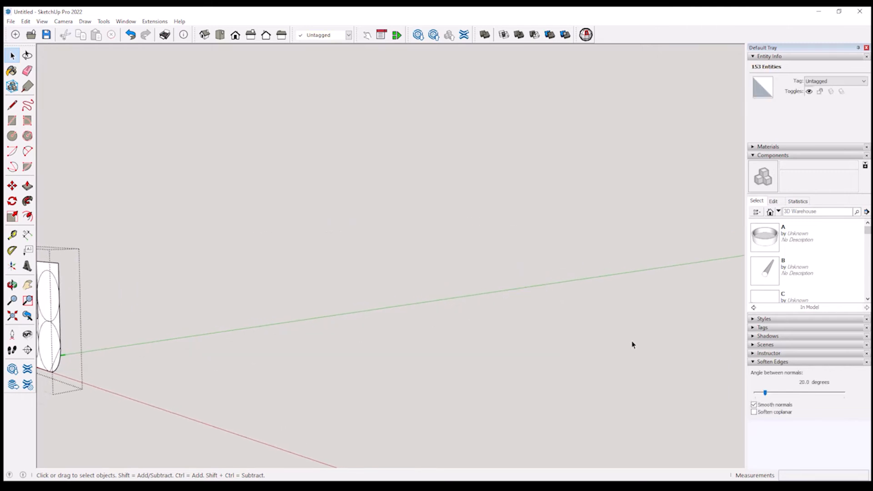
{"action": "middle_click_drag", "start_coordinate": [633, 345], "coordinate": [470, 360]}
{"action": "scroll", "coordinate": [441, 335], "scroll_direction": "up", "scroll_amount": 8}
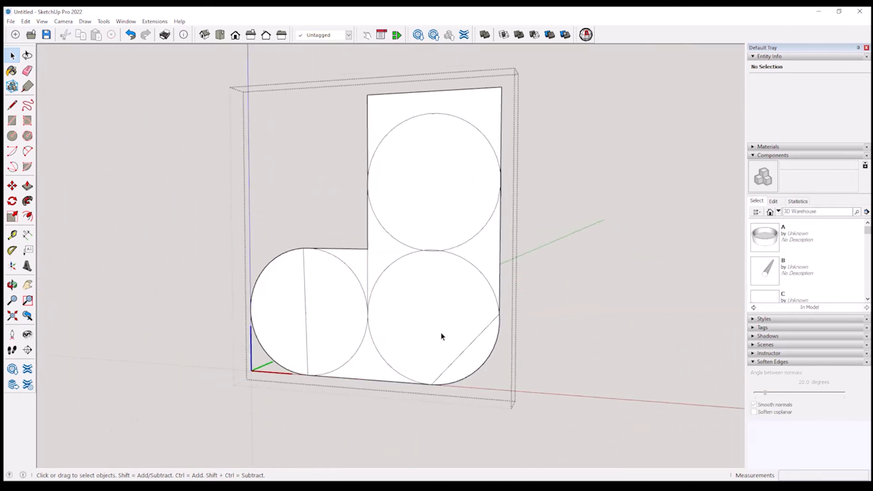
Erase the inner arcs of the two lower circles and the diagonal line crossing the outline face.
{"action": "key", "text": "shift+z"}
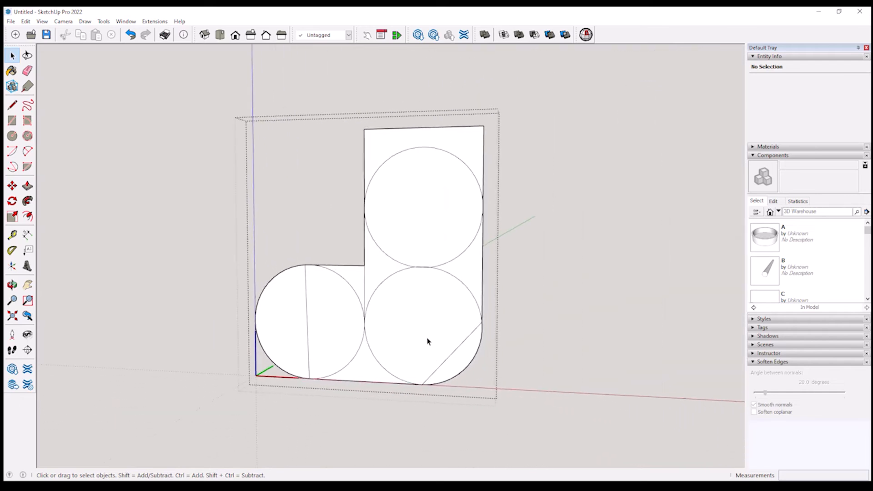
{"action": "scroll", "coordinate": [427, 341], "scroll_direction": "up", "scroll_amount": 3}
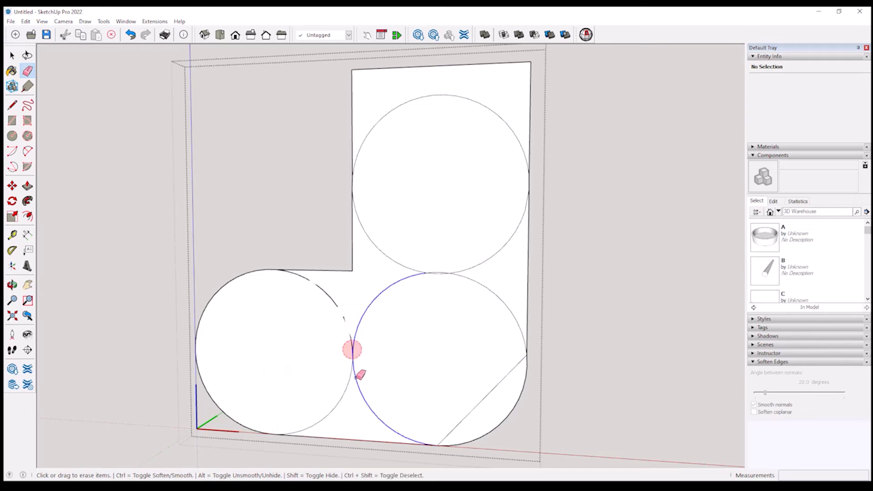
{"action": "left_click_drag", "start_coordinate": [298, 429], "coordinate": [292, 431]}
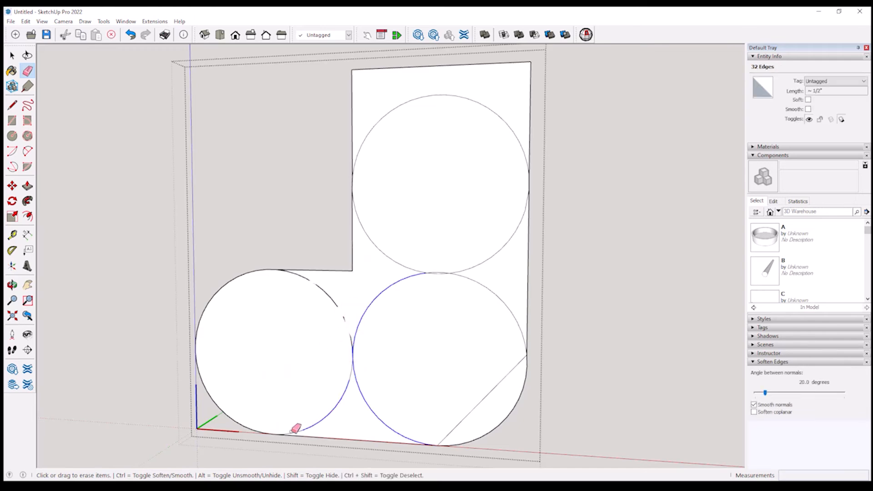
{"action": "left_click_drag", "start_coordinate": [359, 355], "coordinate": [358, 327]}
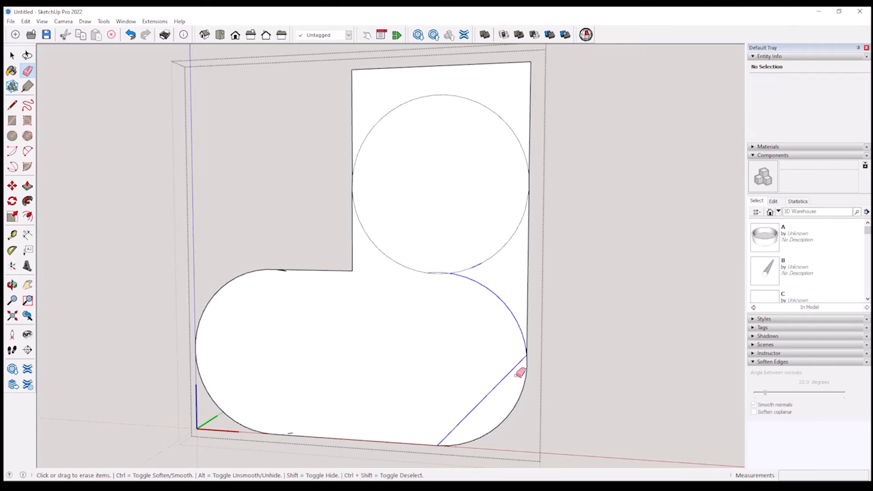
{"action": "left_click_drag", "start_coordinate": [517, 376], "coordinate": [505, 376]}
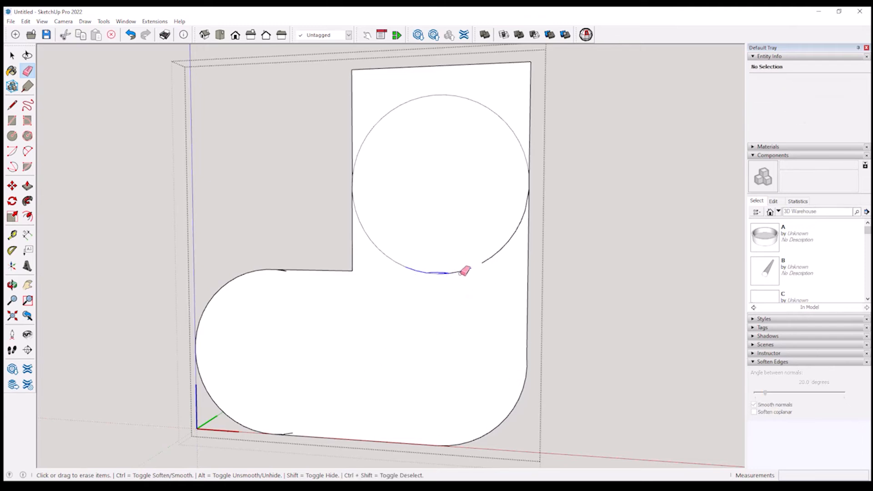
Erase the upper circle's arc segments inside the outline face.
{"action": "mouse_move", "coordinate": [516, 223]}
{"action": "left_mouse_down"}
{"action": "mouse_move", "coordinate": [524, 205]}
{"action": "mouse_move", "coordinate": [506, 133]}
{"action": "left_mouse_up"}
{"action": "mouse_move", "coordinate": [407, 95]}
{"action": "left_mouse_down"}
{"action": "mouse_move", "coordinate": [372, 127]}
{"action": "mouse_move", "coordinate": [420, 103]}
{"action": "mouse_move", "coordinate": [479, 96]}
{"action": "left_mouse_up"}
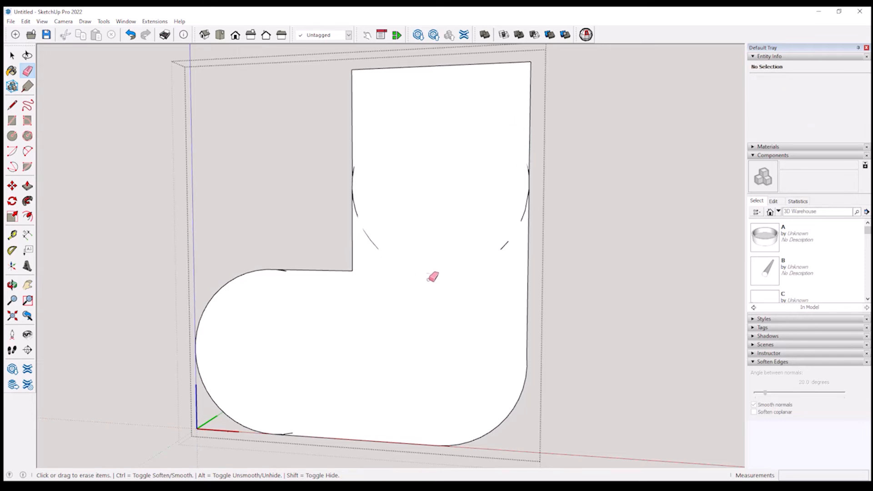
{"action": "scroll", "coordinate": [434, 275], "scroll_direction": "up", "scroll_amount": 5}
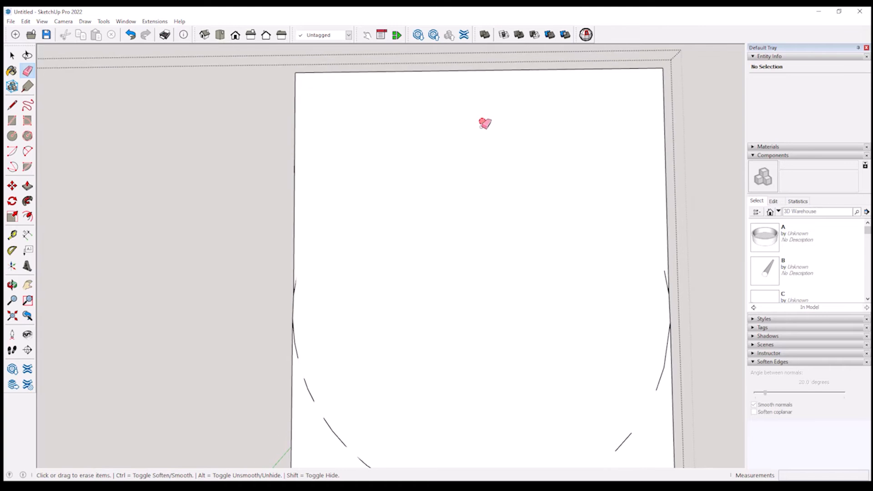
{"action": "scroll", "coordinate": [486, 132], "scroll_direction": "down", "scroll_amount": 4}
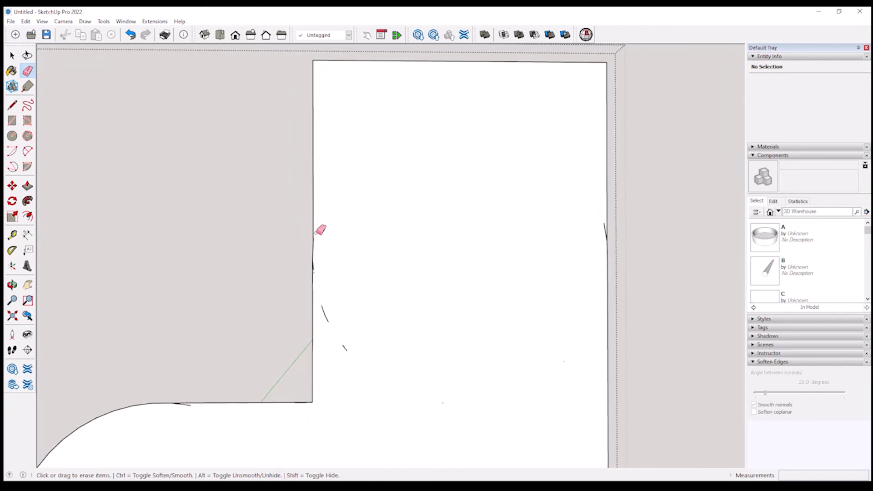
{"action": "scroll", "coordinate": [330, 250], "scroll_direction": "down", "scroll_amount": 1}
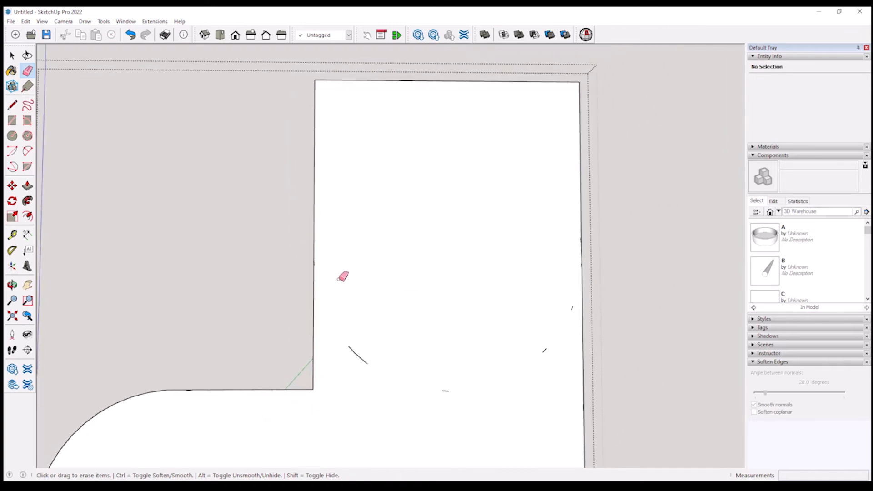
{"action": "scroll", "coordinate": [327, 324], "scroll_direction": "down", "scroll_amount": 1}
{"action": "left_click_drag", "start_coordinate": [327, 324], "coordinate": [335, 321]}
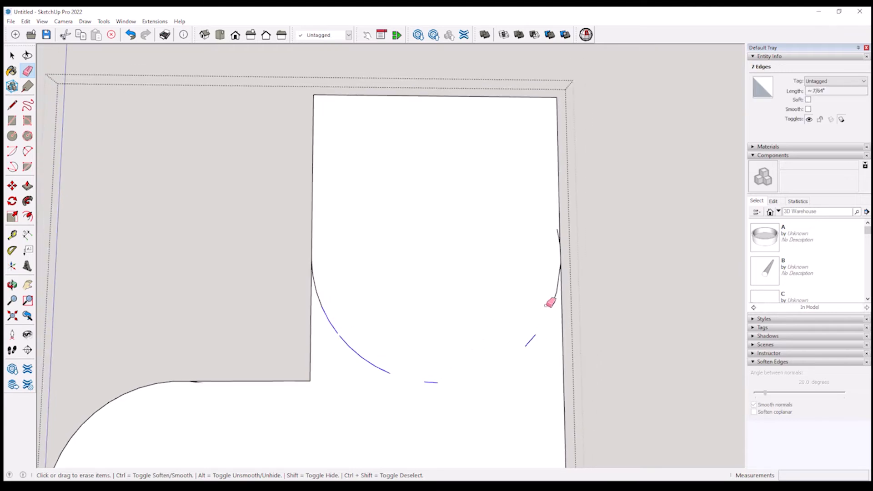
Erase the remaining arc fragments beside the two vertical edges of the outline face.
{"action": "scroll", "coordinate": [549, 307], "scroll_direction": "up", "scroll_amount": 2}
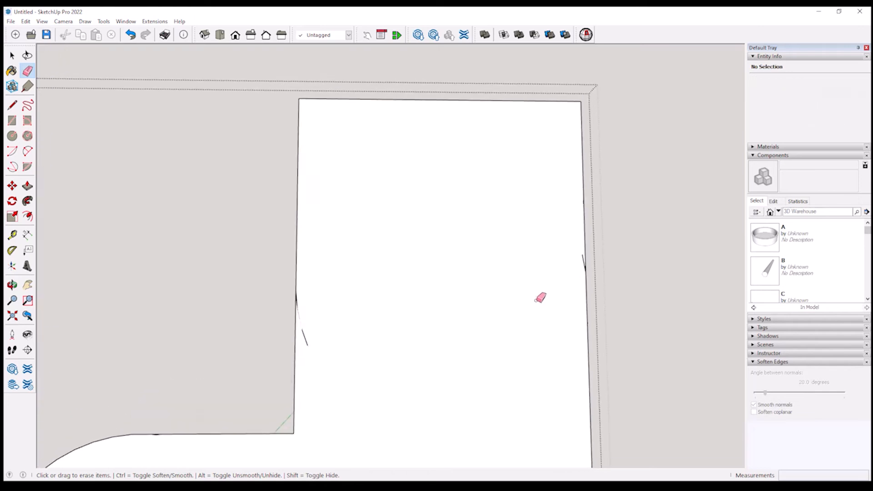
{"action": "scroll", "coordinate": [345, 311], "scroll_direction": "down", "scroll_amount": 1}
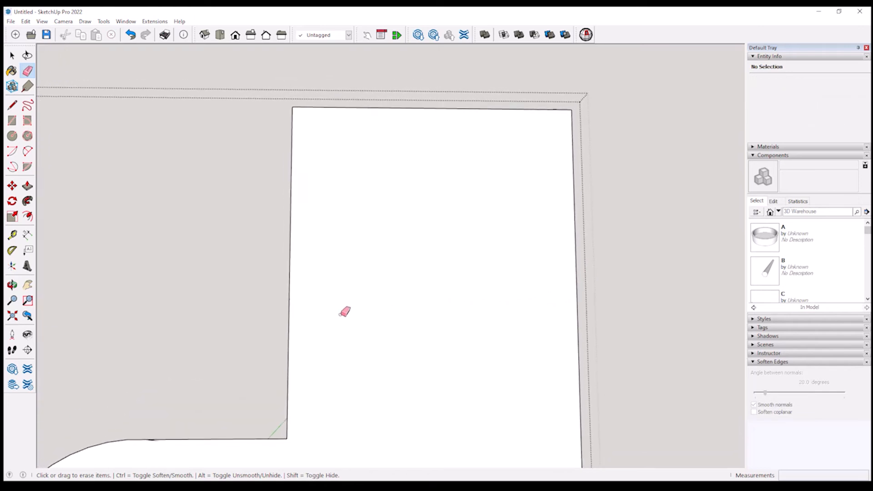
{"action": "scroll", "coordinate": [335, 338], "scroll_direction": "up", "scroll_amount": 2}
{"action": "left_click_drag", "start_coordinate": [322, 348], "coordinate": [323, 361]}
{"action": "scroll", "coordinate": [330, 327], "scroll_direction": "up", "scroll_amount": 3}
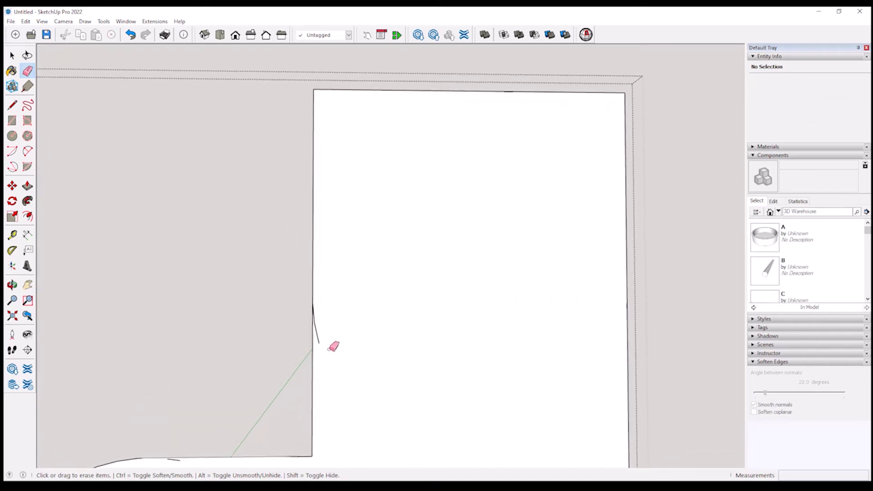
{"action": "scroll", "coordinate": [319, 333], "scroll_direction": "down", "scroll_amount": 2}
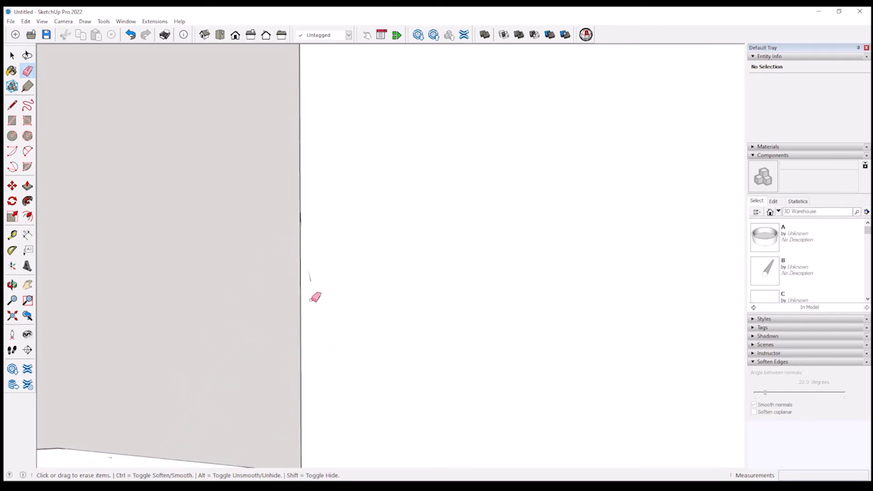
{"action": "mouse_move", "coordinate": [316, 253]}
{"action": "left_mouse_down"}
{"action": "mouse_move", "coordinate": [308, 242]}
{"action": "mouse_move", "coordinate": [311, 249]}
{"action": "left_mouse_up"}
Erase the short stray segments at the upper and lower tangent points of the outline's rounded end.
{"action": "scroll", "coordinate": [340, 302], "scroll_direction": "down", "scroll_amount": 4}
{"action": "mouse_move", "coordinate": [371, 354]}
{"action": "middle_mouse_down"}
{"action": "mouse_move", "coordinate": [271, 371]}
{"action": "mouse_move", "coordinate": [210, 329]}
{"action": "middle_mouse_up"}
{"action": "scroll", "coordinate": [268, 249], "scroll_direction": "up", "scroll_amount": 3}
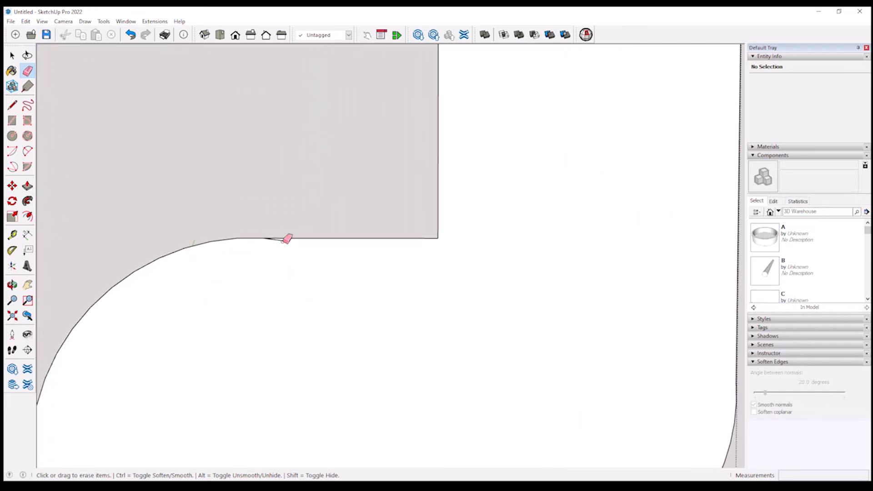
{"action": "scroll", "coordinate": [296, 271], "scroll_direction": "down", "scroll_amount": 5}
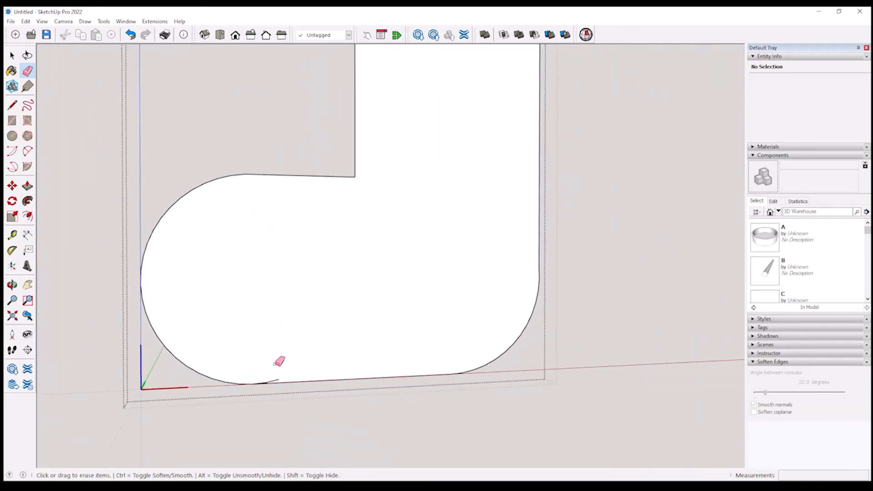
{"action": "scroll", "coordinate": [273, 363], "scroll_direction": "up", "scroll_amount": 6}
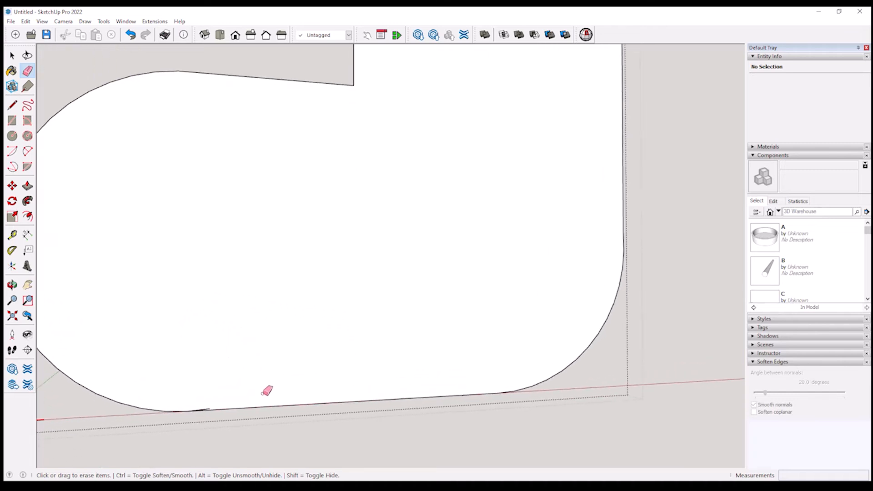
{"action": "scroll", "coordinate": [219, 230], "scroll_direction": "up", "scroll_amount": 2}
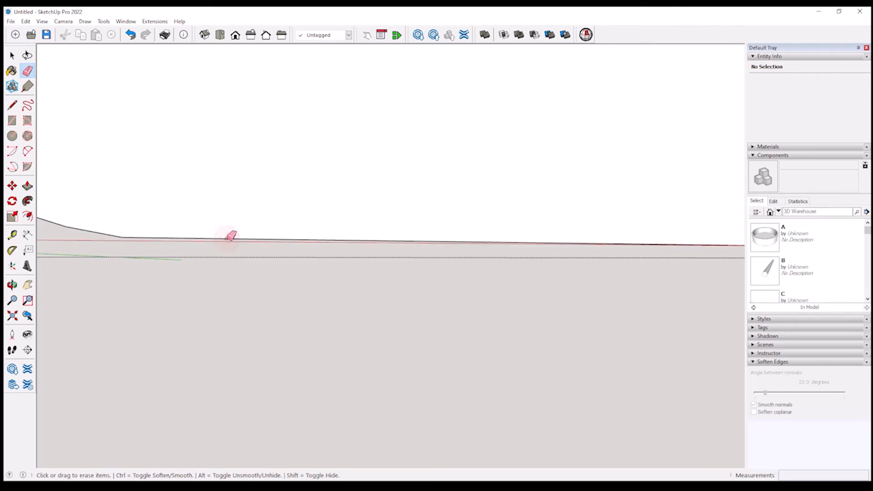
{"action": "scroll", "coordinate": [237, 245], "scroll_direction": "down", "scroll_amount": 5}
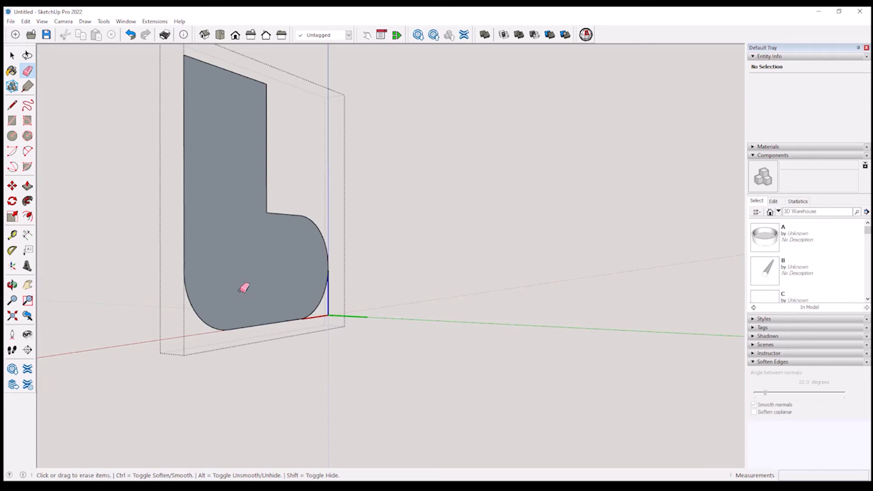
Extrude the cleaned outline face 5 inches with Push/Pull to form the solid cutter.
{"action": "left_click", "coordinate": [244, 291]}
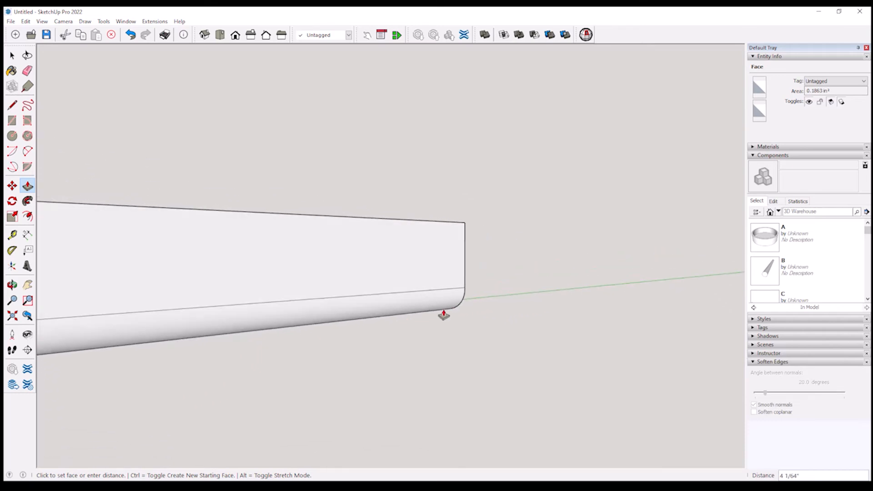
{"action": "key", "text": "Return"}
{"action": "scroll", "coordinate": [442, 313], "scroll_direction": "down", "scroll_amount": 6}
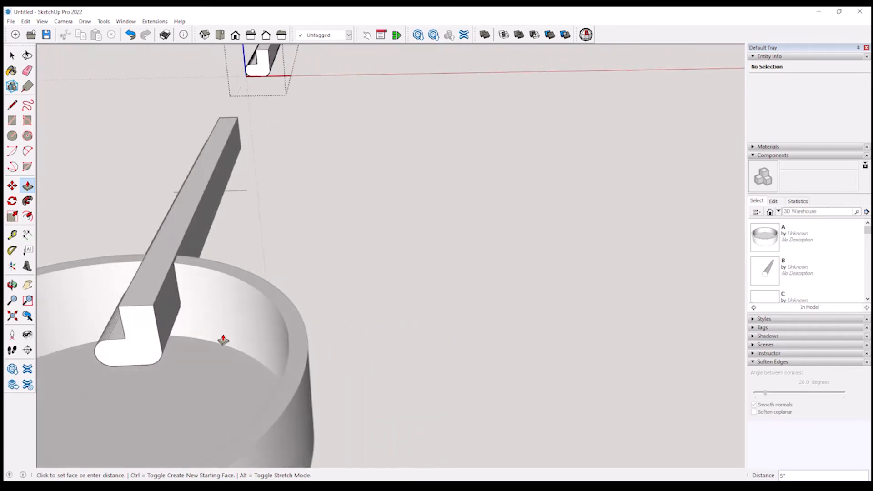
Leave component editing and subtract the extruded cutter solid from the round cover.
{"action": "key", "text": "space"}
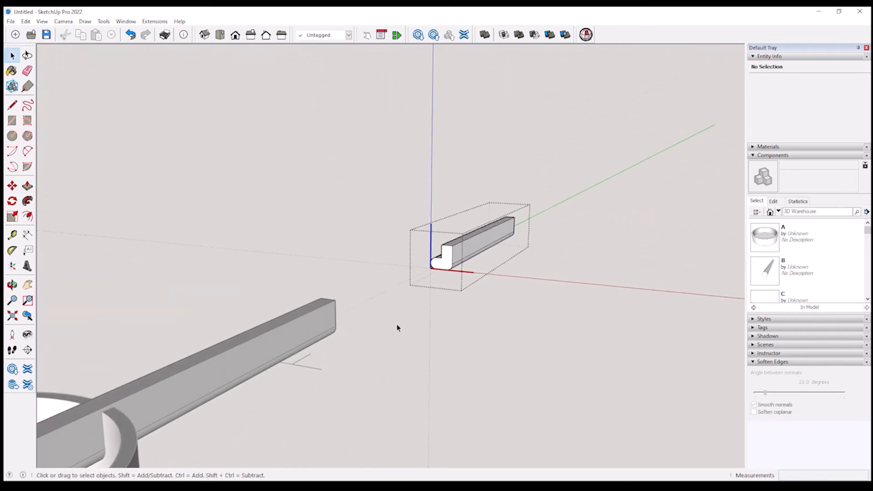
{"action": "left_click", "coordinate": [423, 322]}
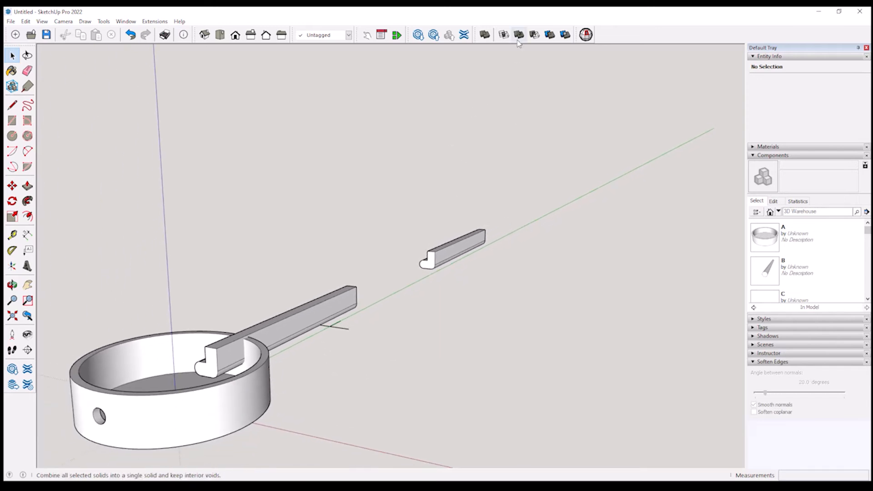
{"action": "left_click", "coordinate": [309, 323]}
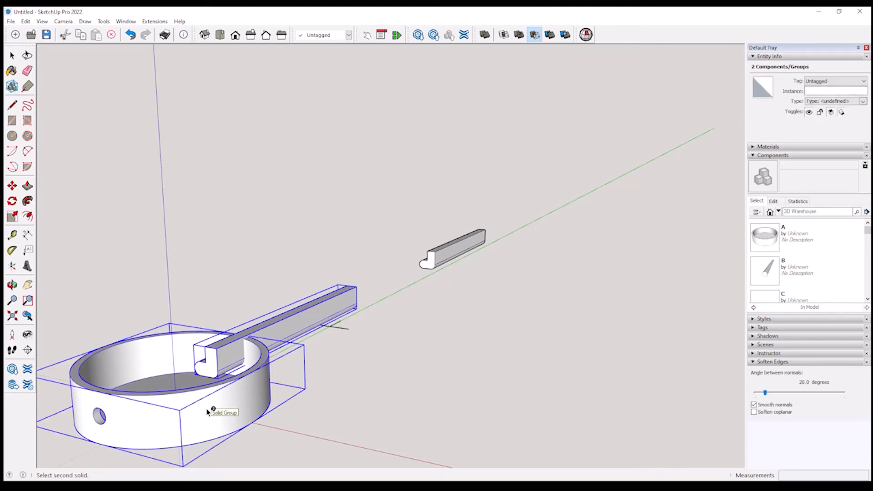
{"action": "left_click", "coordinate": [207, 411]}
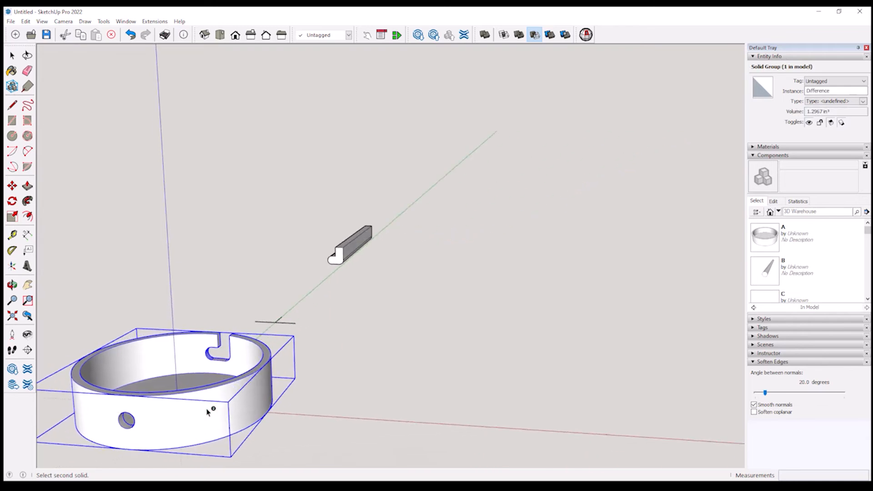
Select and delete the three stray crossing edges on the green axis behind the cover.
{"action": "scroll", "coordinate": [176, 404], "scroll_direction": "up", "scroll_amount": 6}
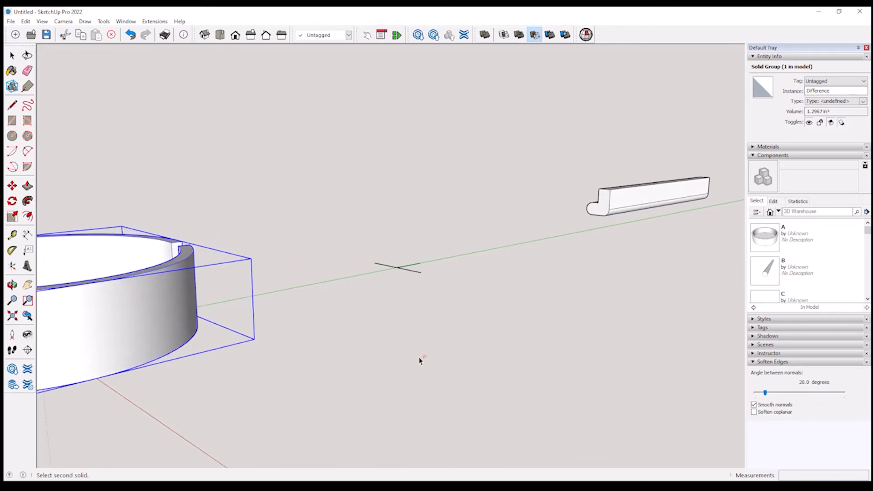
{"action": "left_click_drag", "start_coordinate": [345, 214], "coordinate": [482, 347]}
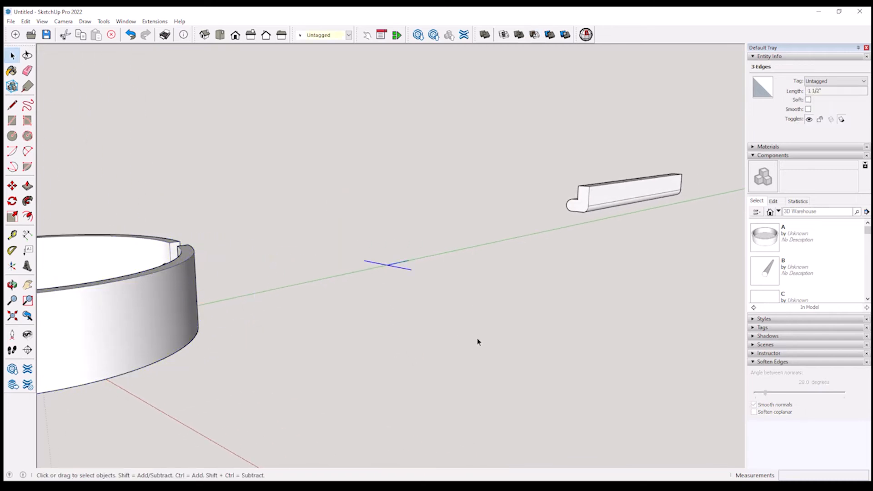
{"action": "key", "text": "Delete"}
{"action": "key", "text": "Delete"}
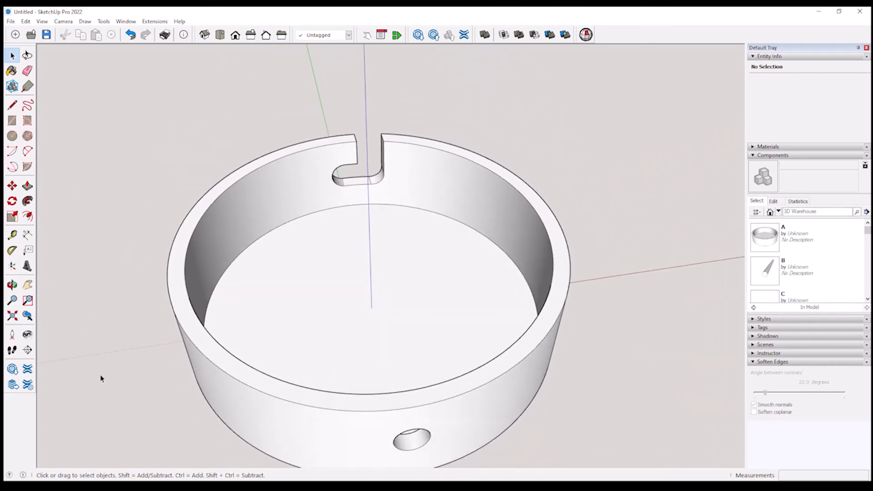
Try to outline a 2.5 by 0.25 inch slot centered on the green axis on the cover's underside.
{"action": "left_click", "coordinate": [12, 285]}
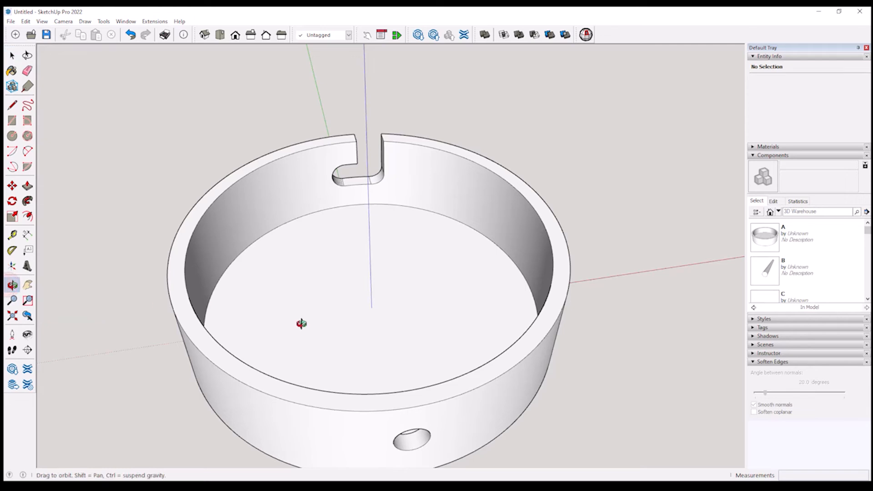
{"action": "left_click_drag", "start_coordinate": [367, 392], "coordinate": [305, 318]}
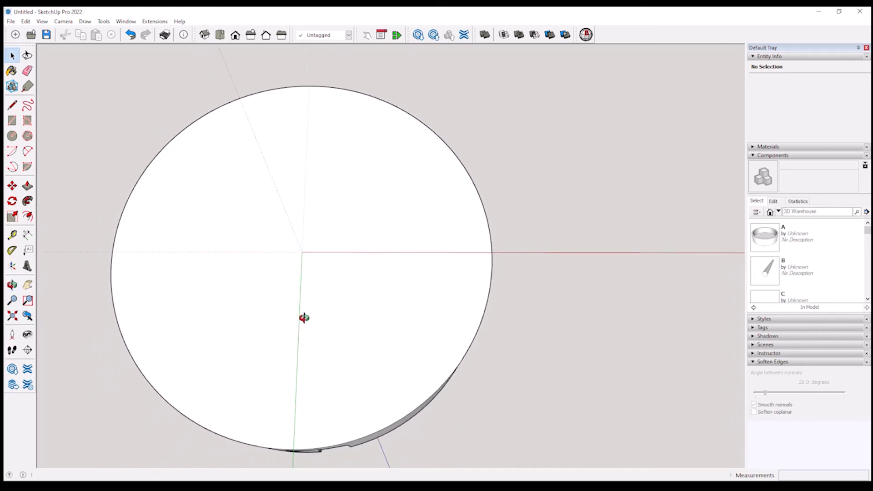
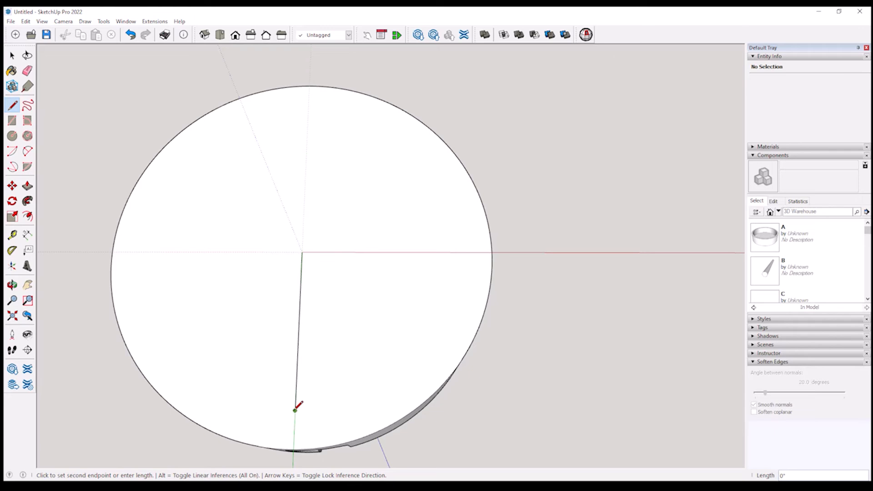
{"action": "left_click", "coordinate": [296, 411]}
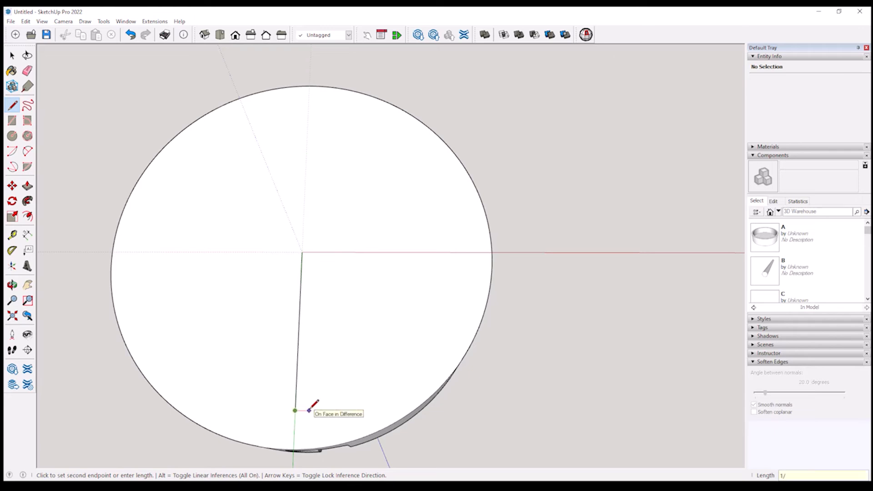
{"action": "left_click", "coordinate": [311, 410]}
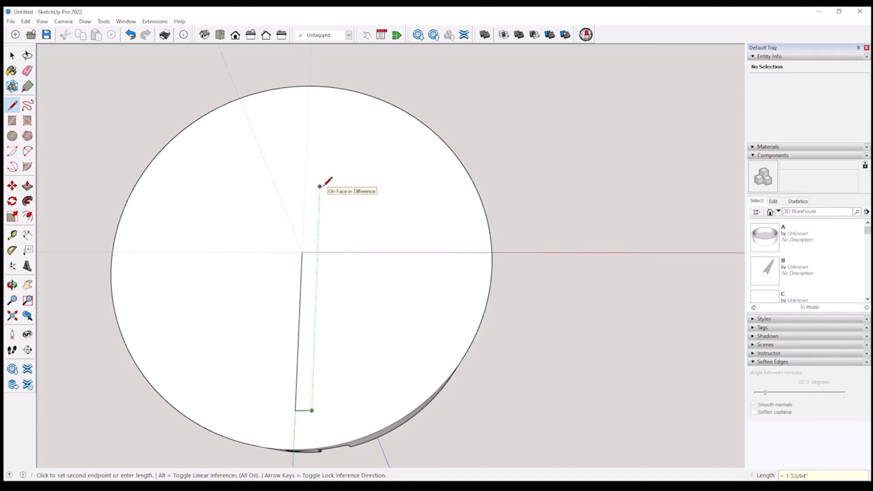
{"action": "type", "text": "2.5"}
{"action": "key", "text": "Return"}
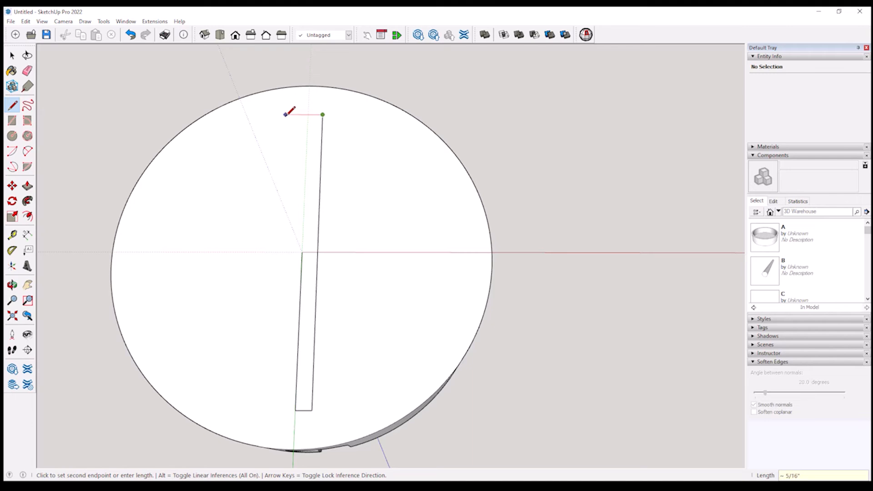
{"action": "type", "text": ".25"}
{"action": "key", "text": "Return"}
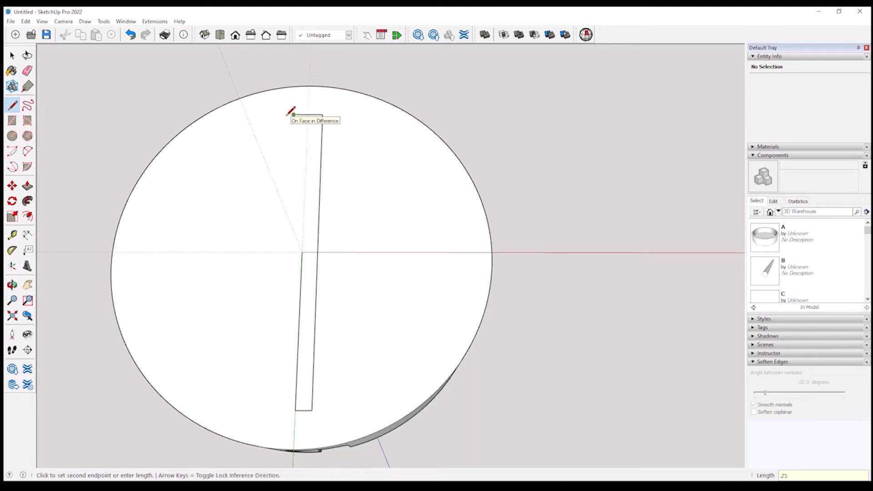
{"action": "left_click", "coordinate": [279, 411]}
{"action": "left_click", "coordinate": [296, 410]}
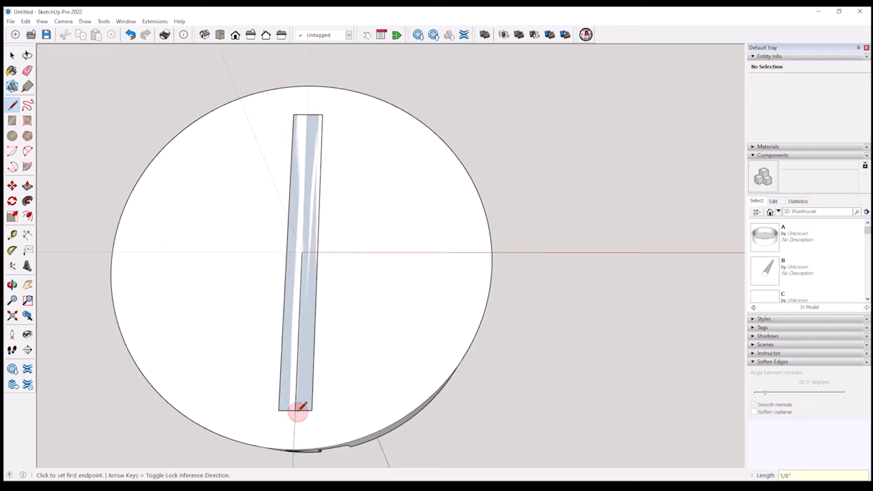
Undo the slot outline and its center line on the cover's underside.
{"action": "mouse_move", "coordinate": [311, 374]}
{"action": "middle_mouse_down"}
{"action": "mouse_move", "coordinate": [320, 324]}
{"action": "mouse_move", "coordinate": [259, 391]}
{"action": "mouse_move", "coordinate": [314, 370]}
{"action": "middle_mouse_up"}
{"action": "scroll", "coordinate": [311, 374], "scroll_direction": "down", "scroll_amount": 2}
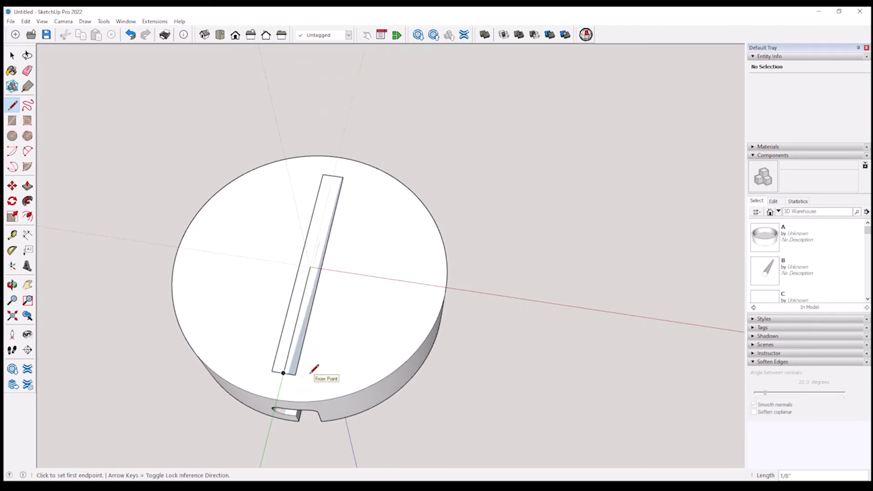
{"action": "key", "text": "ctrl+z"}
{"action": "key", "text": "ctrl+z"}
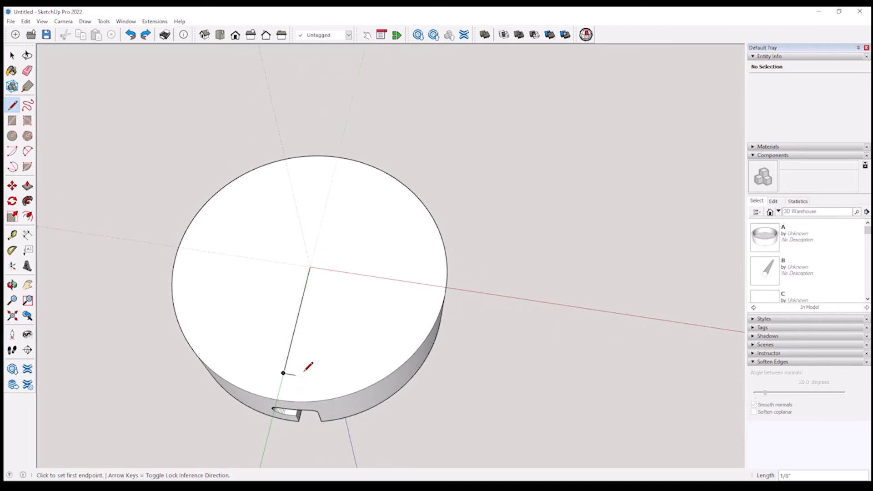
{"action": "key", "text": "ctrl+z"}
{"action": "key", "text": "ctrl+z"}
{"action": "key", "text": "space"}
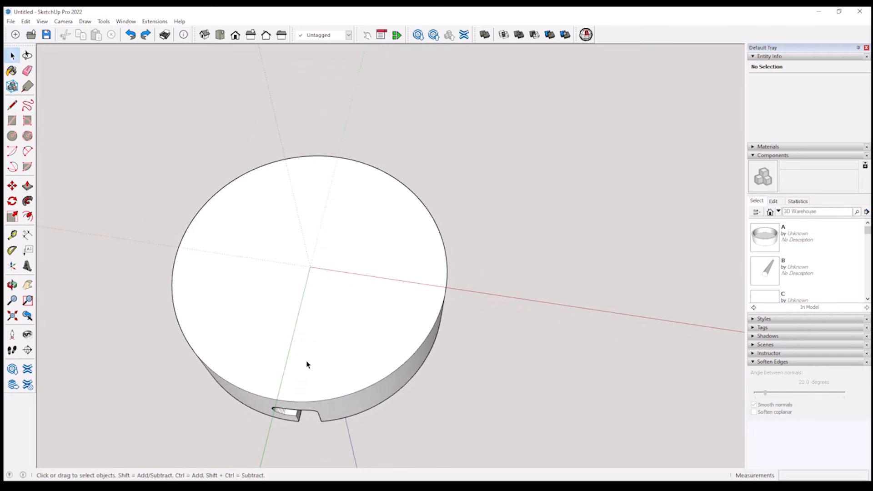
Open the round cover component for editing, with its underside facing the view.
{"action": "left_click", "coordinate": [306, 358]}
{"action": "double_click", "coordinate": [307, 360]}
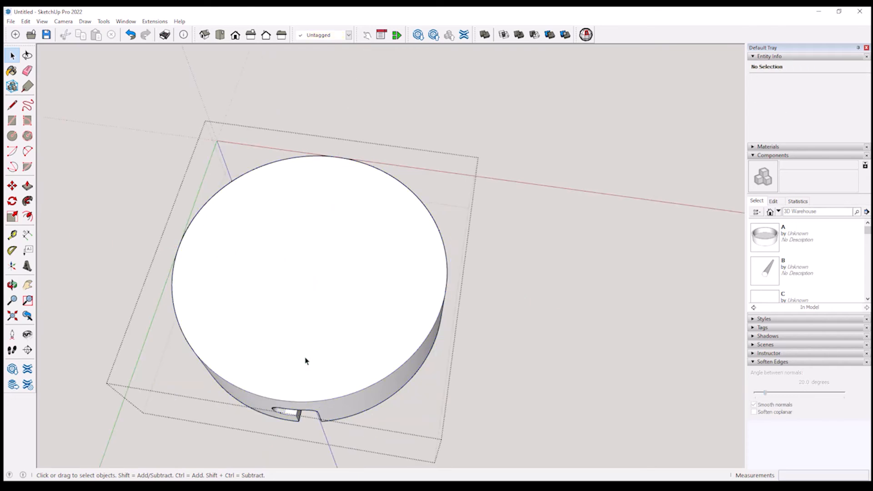
{"action": "middle_click_drag", "start_coordinate": [305, 361], "coordinate": [279, 365]}
{"action": "scroll", "coordinate": [279, 364], "scroll_direction": "up", "scroll_amount": 5}
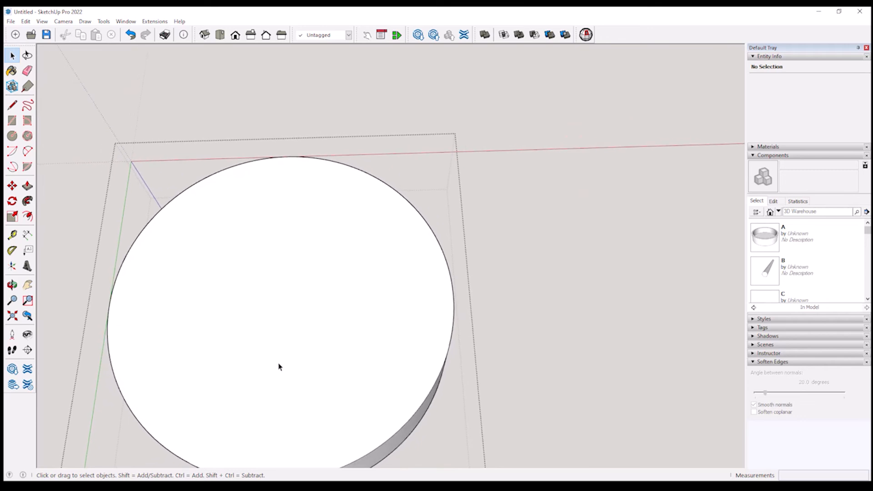
{"action": "scroll", "coordinate": [278, 365], "scroll_direction": "down", "scroll_amount": 4}
{"action": "scroll", "coordinate": [279, 365], "scroll_direction": "up", "scroll_amount": 4}
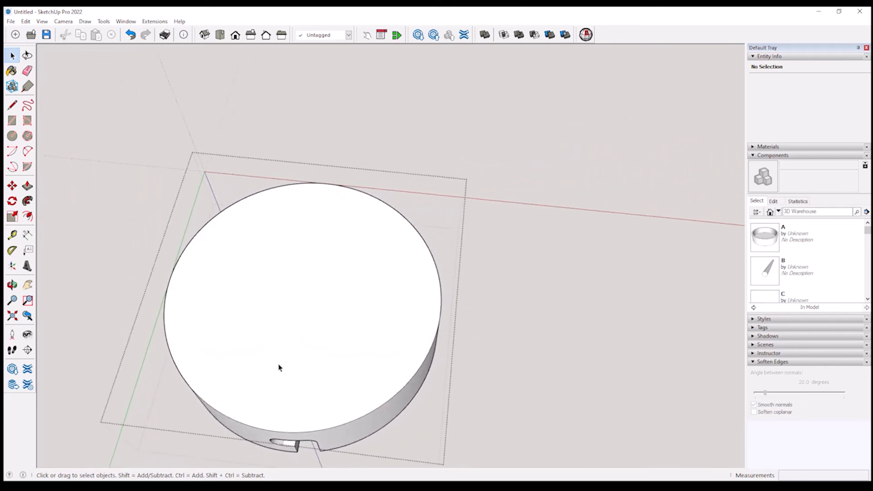
{"action": "scroll", "coordinate": [279, 364], "scroll_direction": "up", "scroll_amount": 1}
{"action": "middle_click_drag", "start_coordinate": [279, 364], "coordinate": [279, 364]}
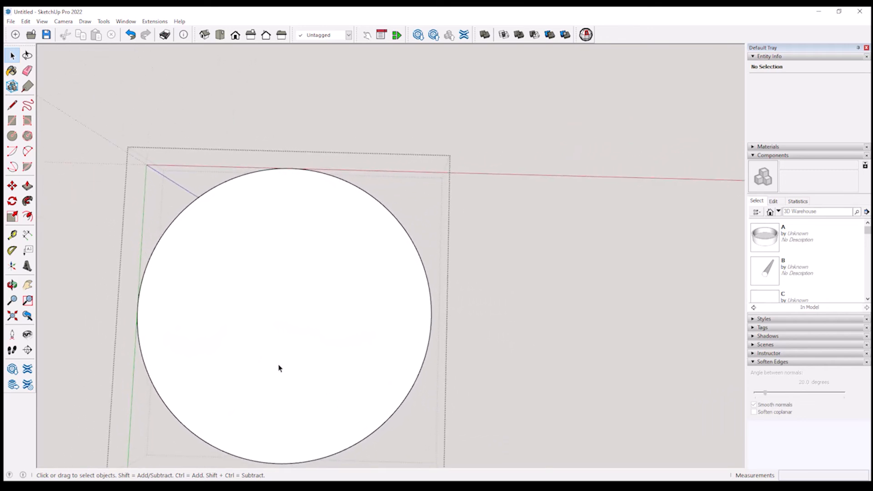
Draw a line from the center of the underside face along the green axis, stopping just short of the rim.
{"action": "key", "text": "l"}
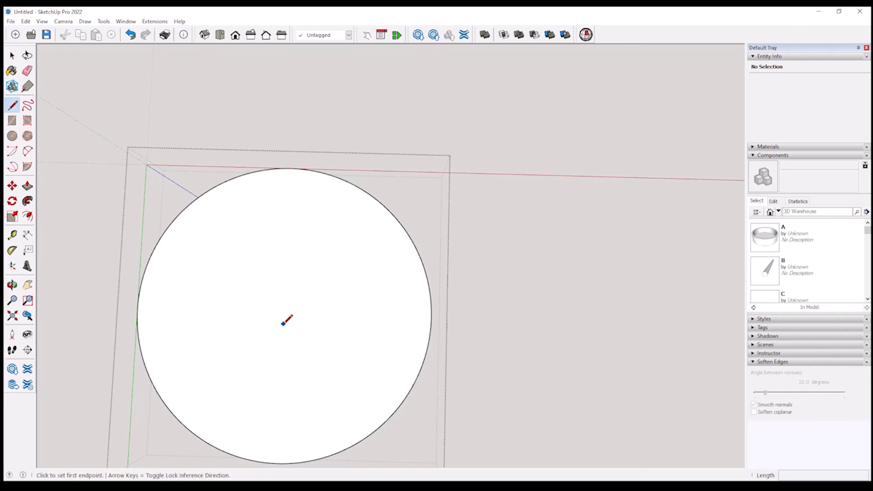
{"action": "middle_click_drag", "start_coordinate": [283, 334], "coordinate": [260, 288]}
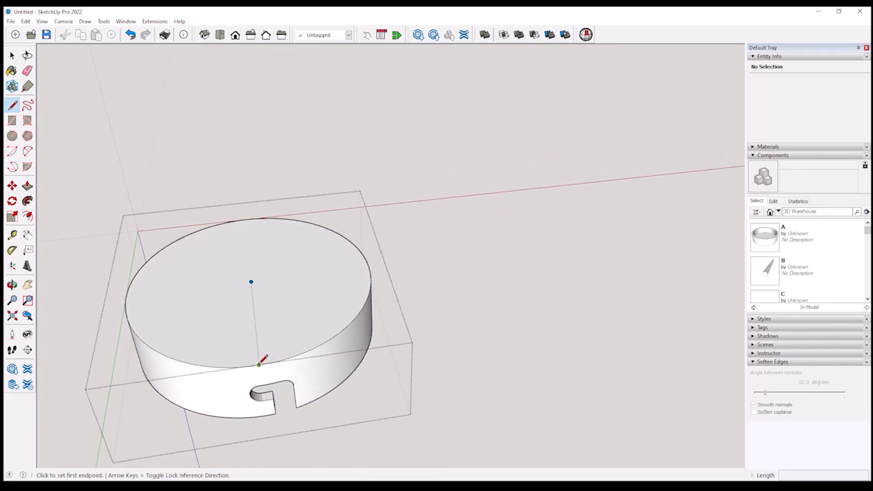
{"action": "left_click", "coordinate": [251, 282]}
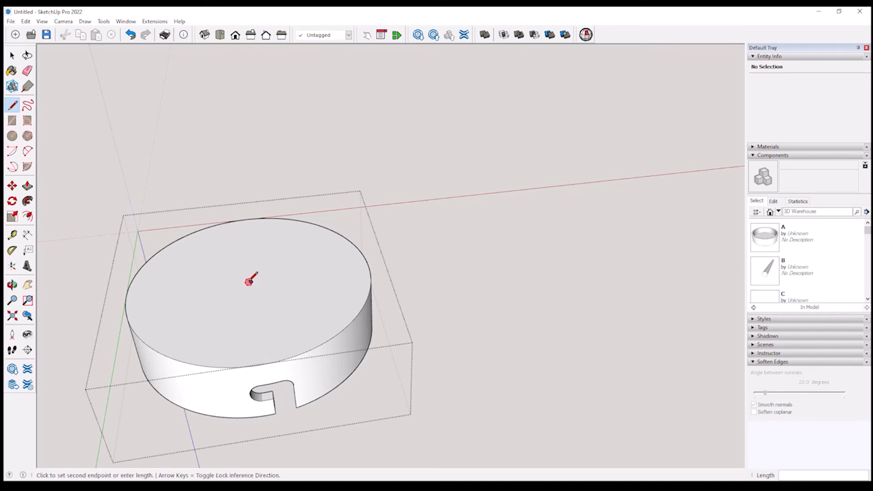
{"action": "middle_click_drag", "start_coordinate": [251, 282], "coordinate": [246, 257]}
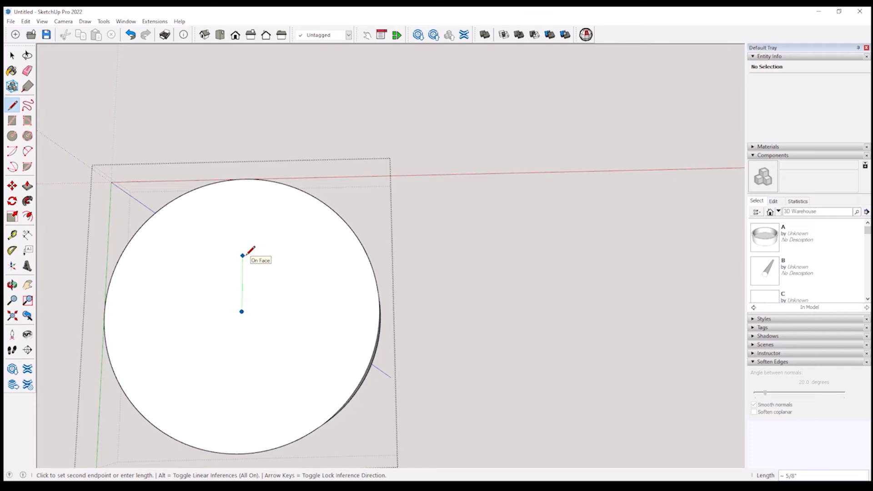
{"action": "key", "text": "Return"}
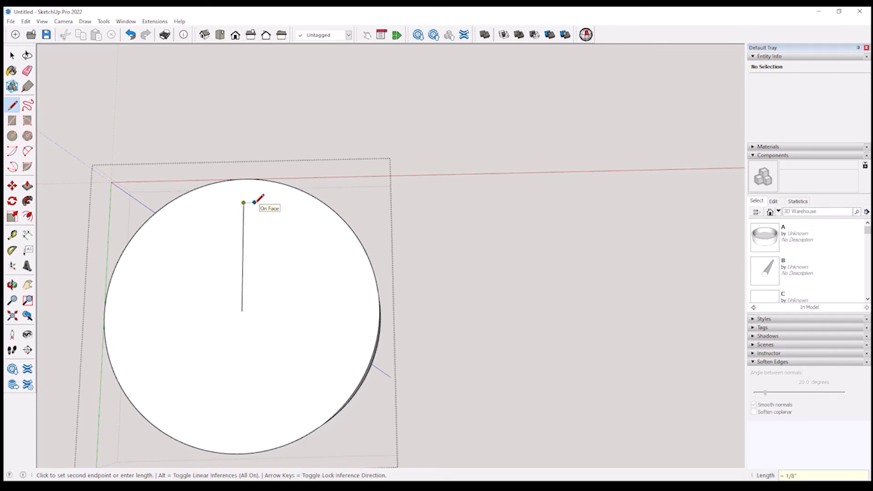
Draw a 2.5 by 1/4 inch slot outline around the center line, starting with a 1/8 inch edge from its outer end.
{"action": "type", "text": "1/8"}
{"action": "key", "text": "Return"}
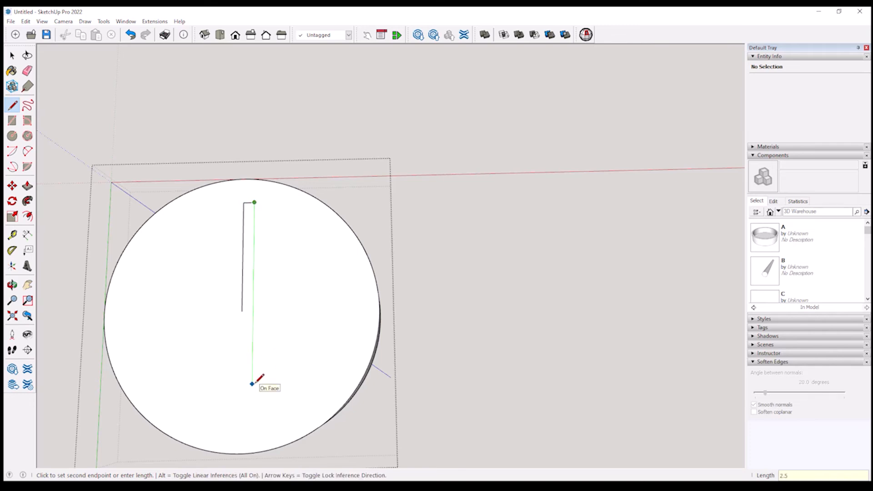
{"action": "key", "text": "Return"}
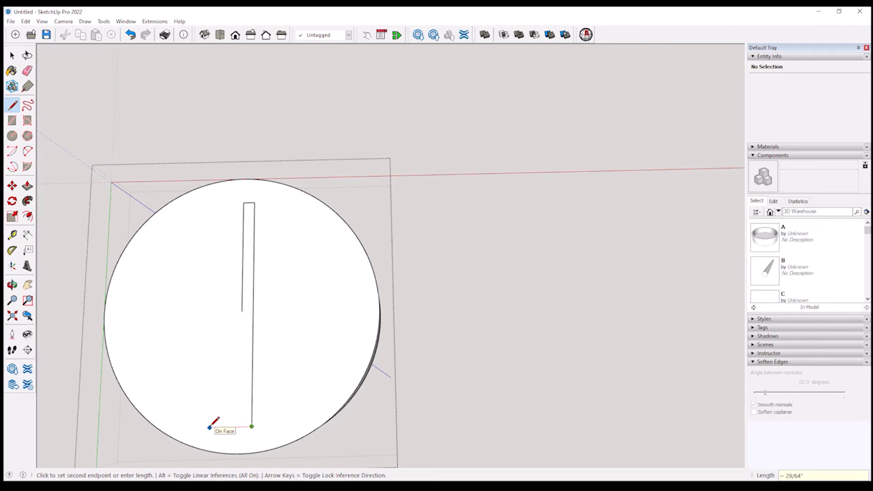
{"action": "left_click", "coordinate": [228, 428]}
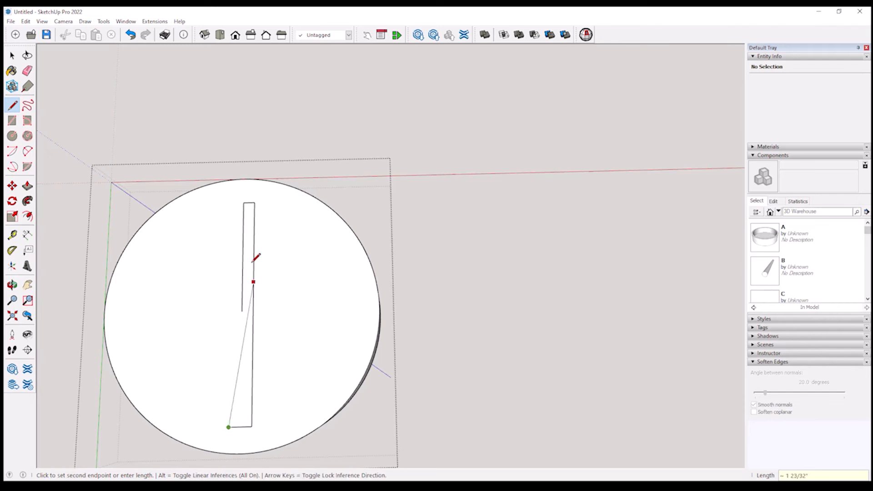
{"action": "left_click", "coordinate": [233, 202]}
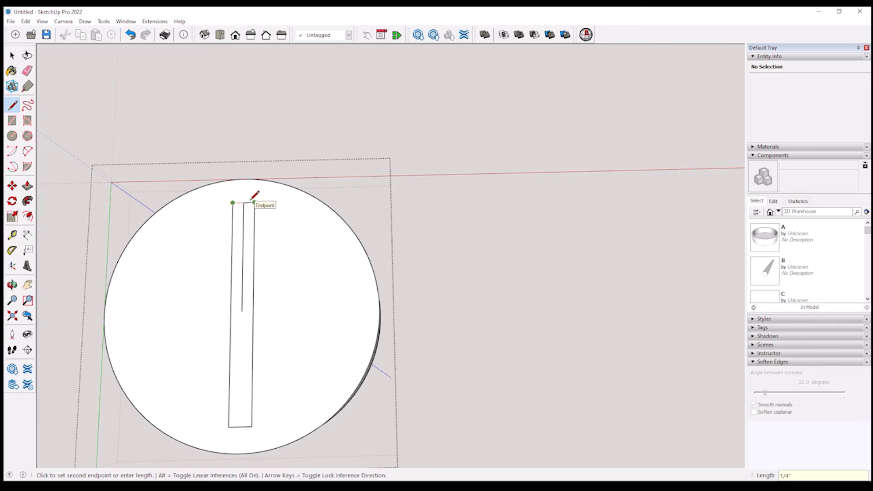
{"action": "left_click", "coordinate": [253, 202]}
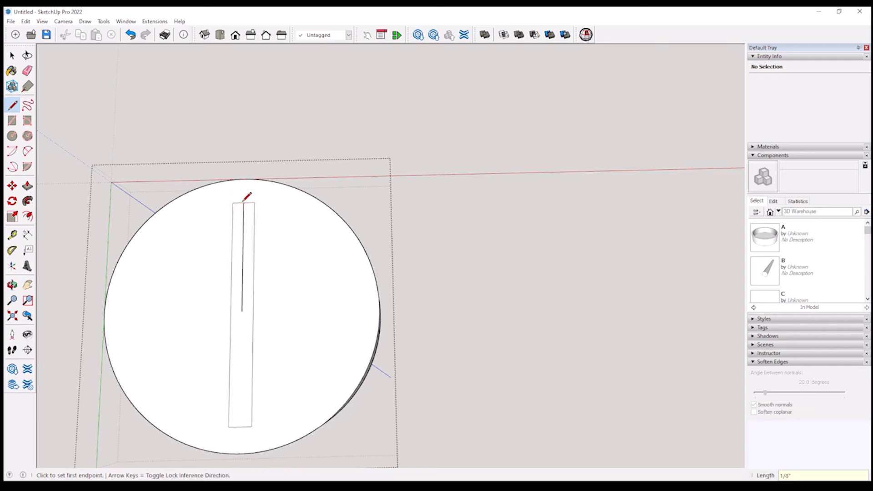
{"action": "key", "text": "e"}
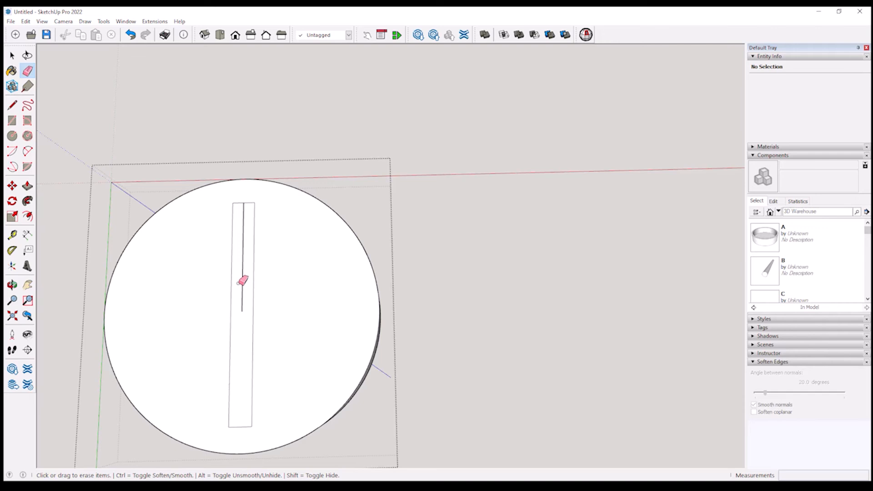
{"action": "key", "text": "l"}
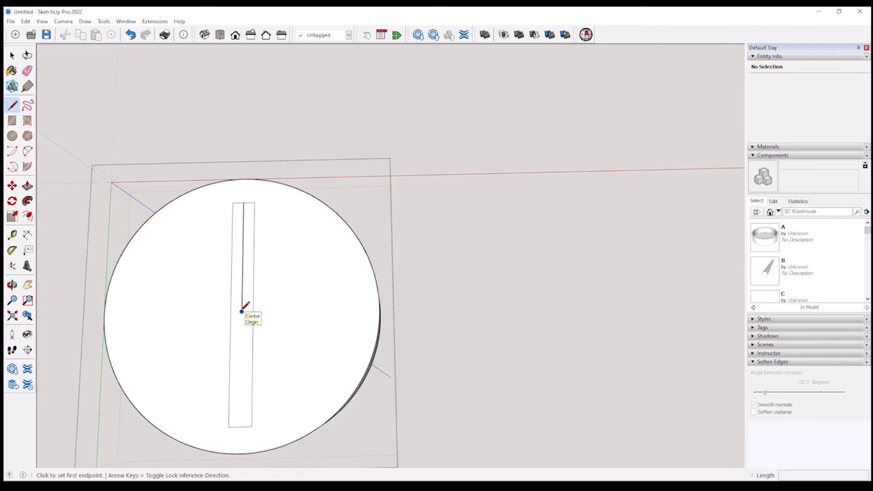
{"action": "left_click", "coordinate": [242, 312]}
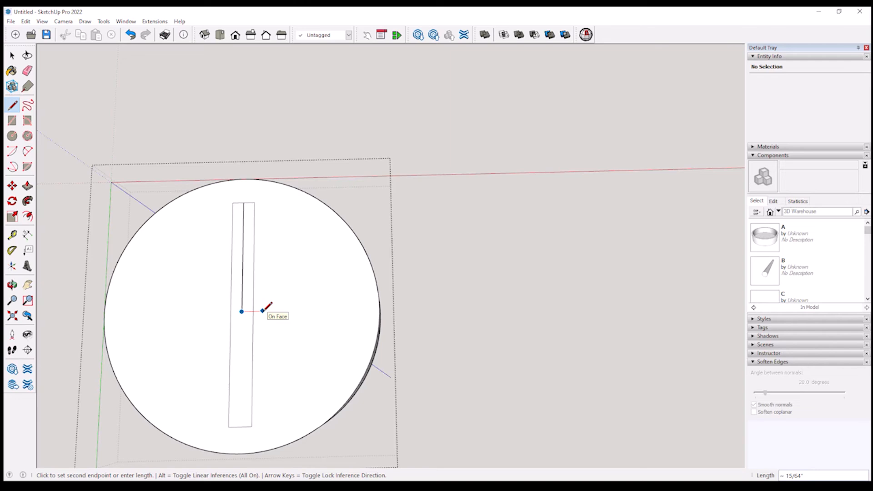
{"action": "key", "text": "Escape"}
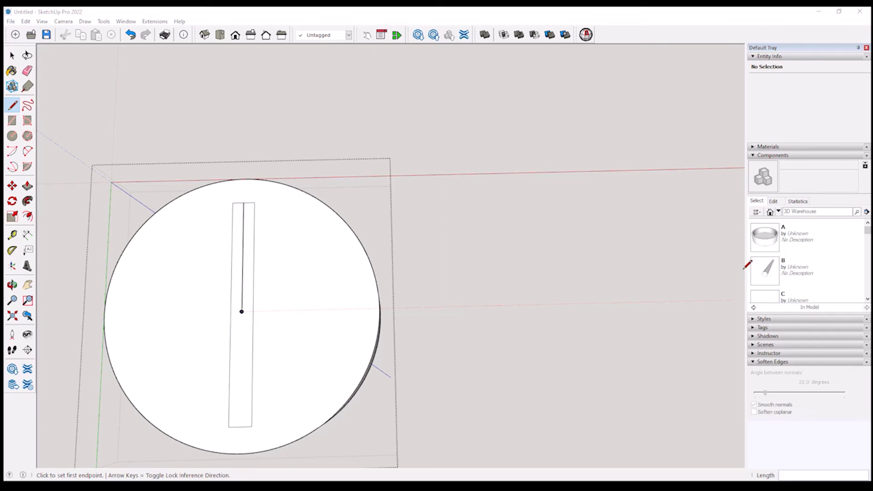
{"action": "left_click", "coordinate": [503, 306]}
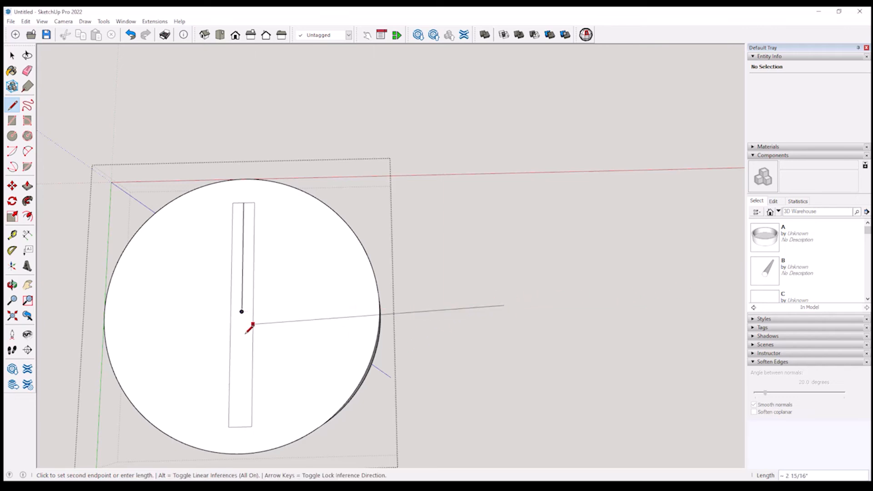
{"action": "key", "text": "Escape"}
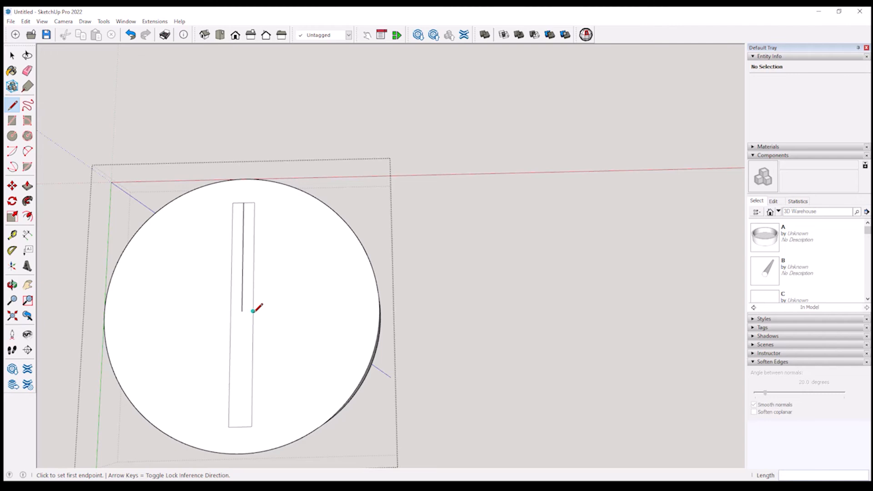
Erase the slot outline's two long sides and both short ends, keeping only the center line.
{"action": "key", "text": "e"}
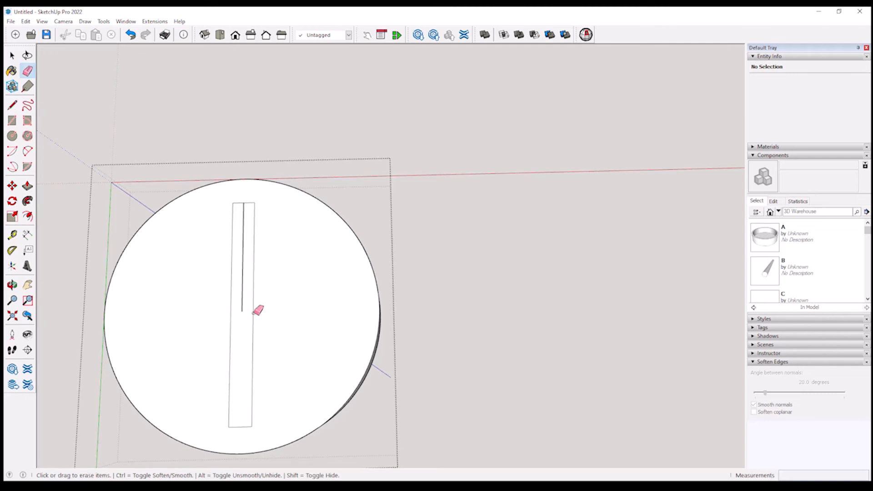
{"action": "left_click", "coordinate": [253, 308]}
{"action": "left_click", "coordinate": [231, 338]}
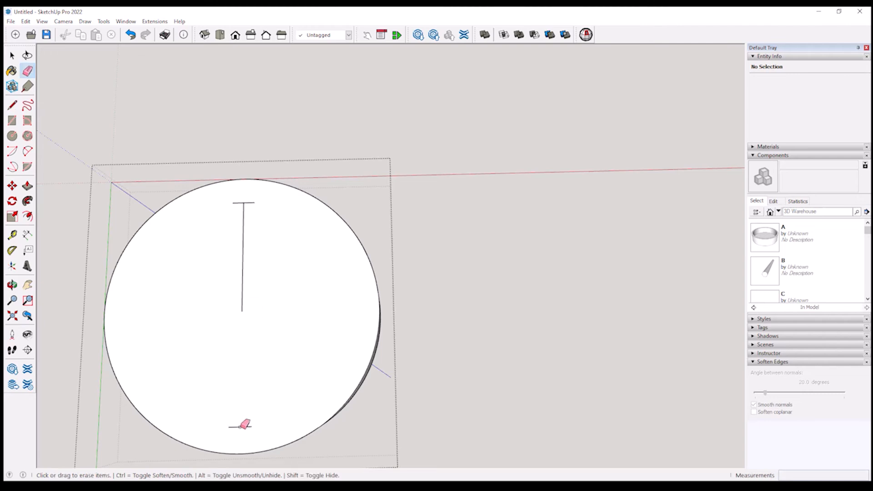
{"action": "left_click", "coordinate": [241, 428]}
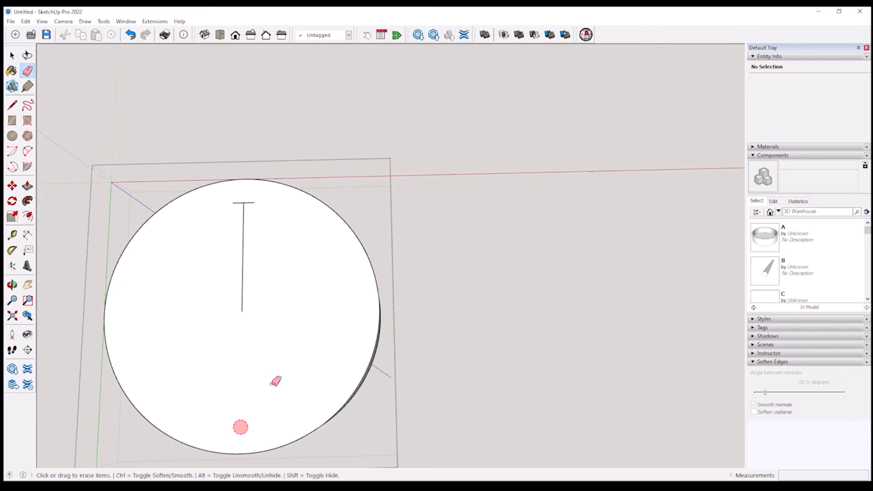
{"action": "left_click", "coordinate": [237, 203]}
{"action": "key", "text": "l"}
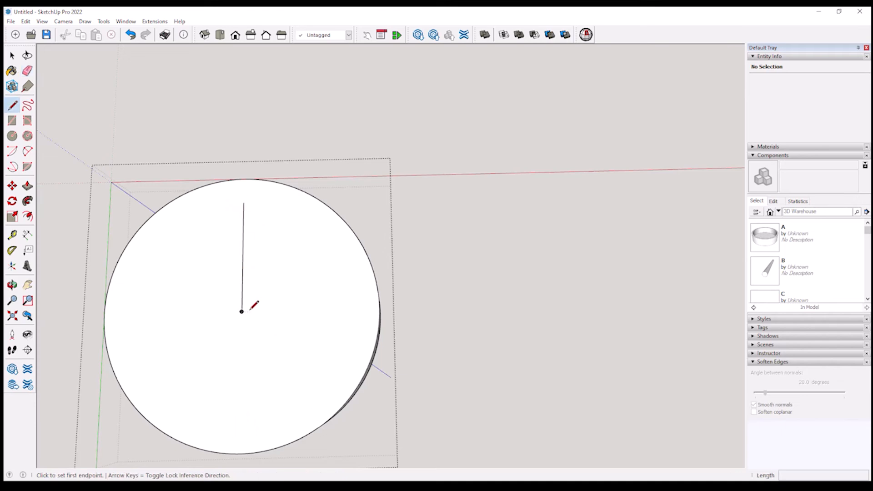
Draw a 2.5 by 1/4 inch slot parallel to the center line, centered lengthwise and offset 1/4 inch from the face center, away from the origin.
{"action": "left_click", "coordinate": [242, 312]}
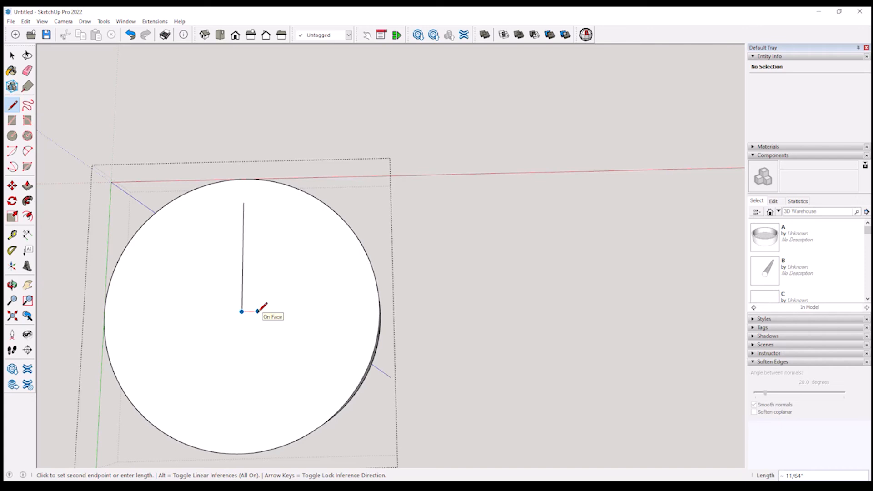
{"action": "type", "text": ".25"}
{"action": "key", "text": "Return"}
{"action": "type", "text": "1."}
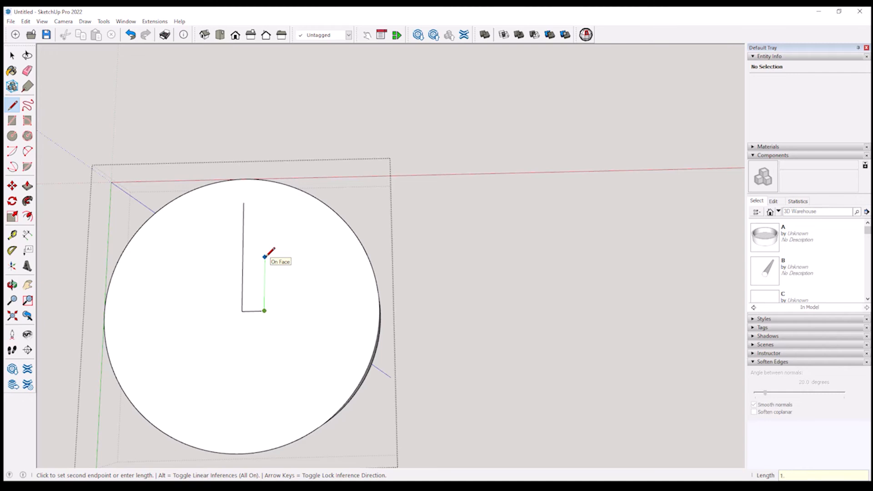
{"action": "key", "text": "Return"}
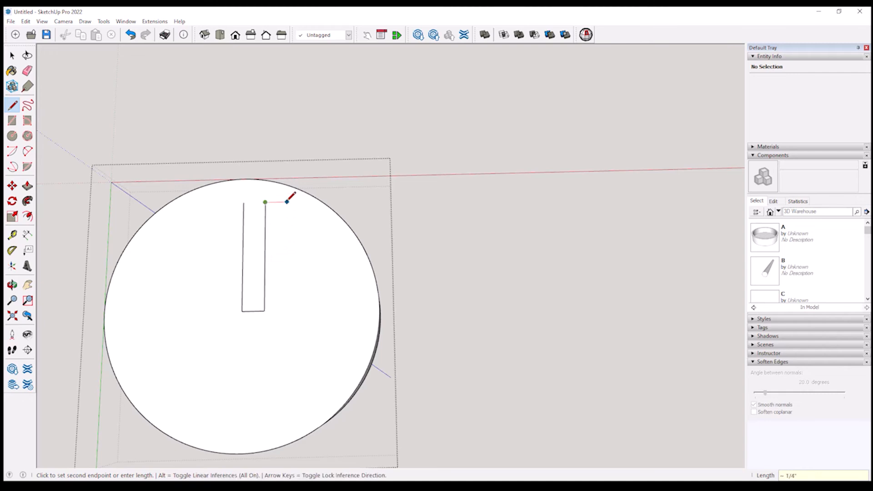
{"action": "type", "text": ".25"}
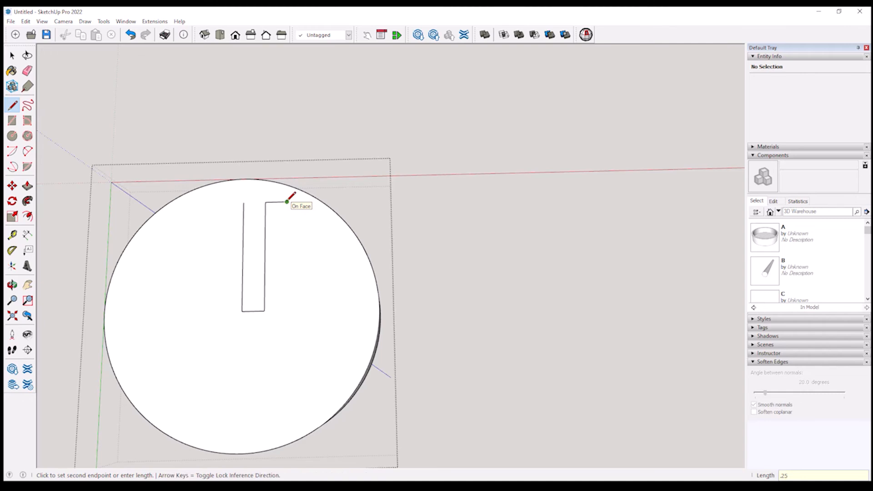
{"action": "key", "text": "Return"}
{"action": "type", "text": "2.5"}
{"action": "key", "text": "Return"}
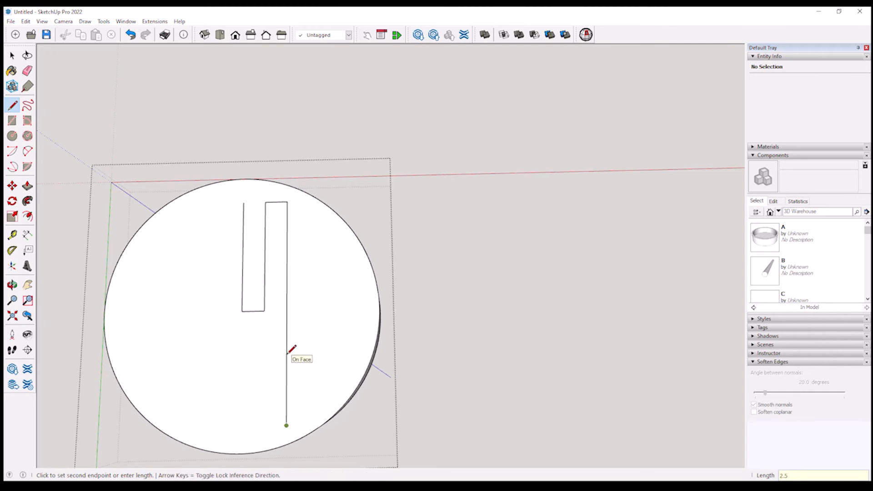
{"action": "type", "text": "."}
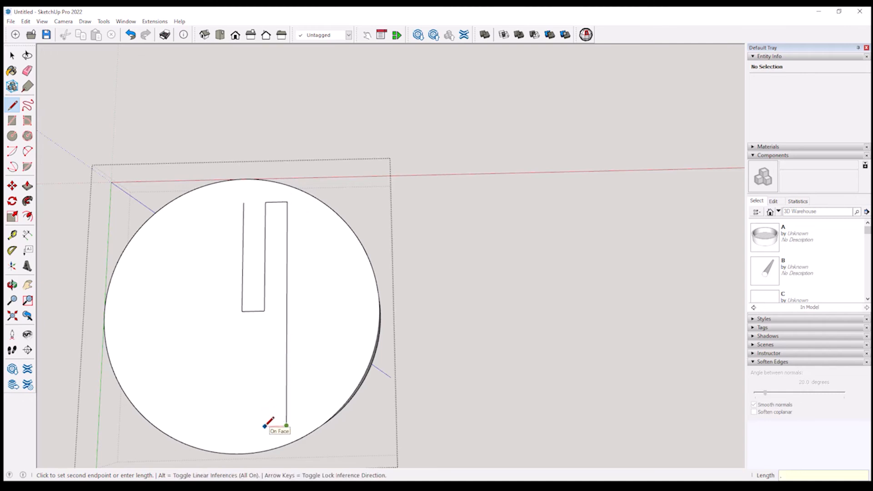
{"action": "key", "text": "Return"}
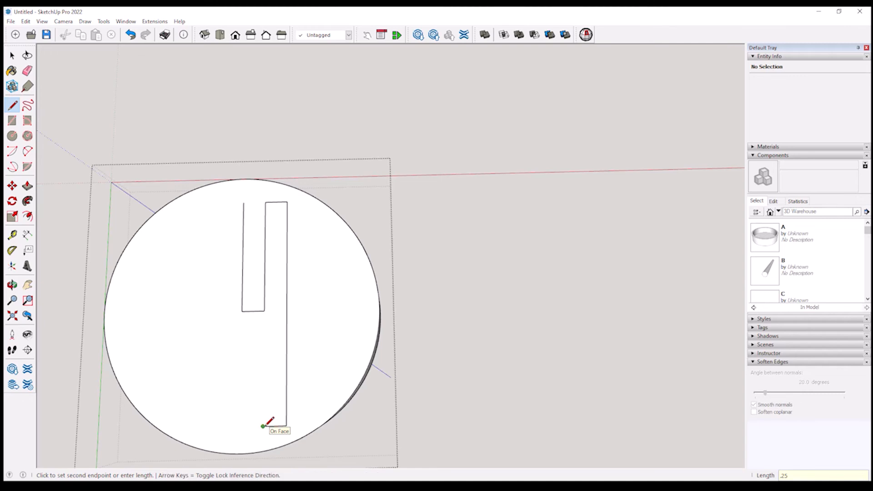
{"action": "left_click", "coordinate": [265, 311]}
{"action": "left_click", "coordinate": [242, 312]}
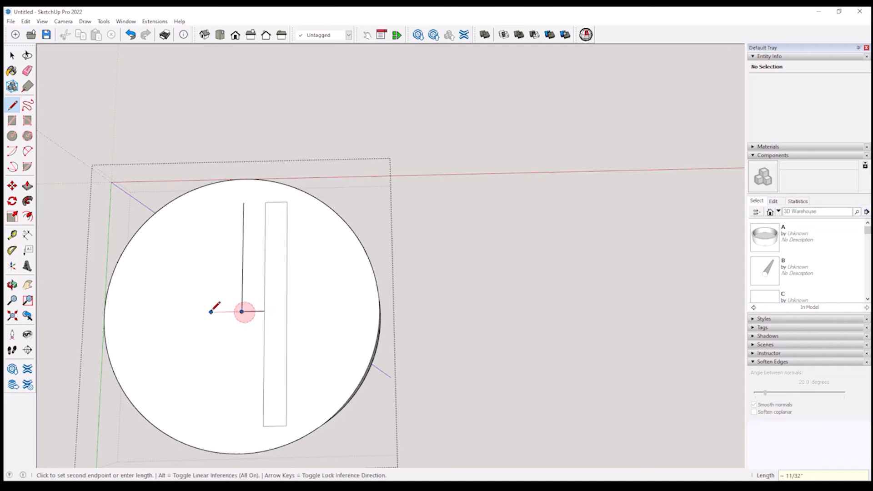
{"action": "type", "text": ".5"}
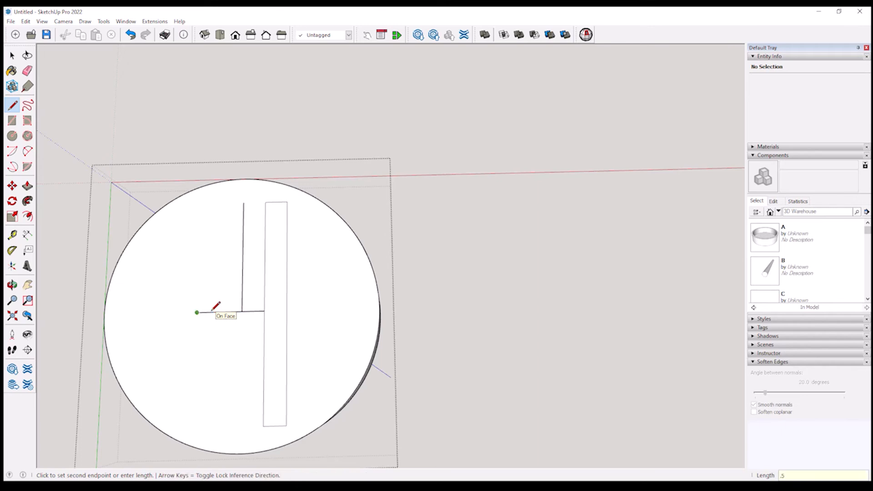
{"action": "key", "text": "ctrl+z"}
Draw a matching 2.5 by 1/4 inch slot on the other side of the center line, offset 1/4 inch from the face center.
{"action": "left_click", "coordinate": [241, 311]}
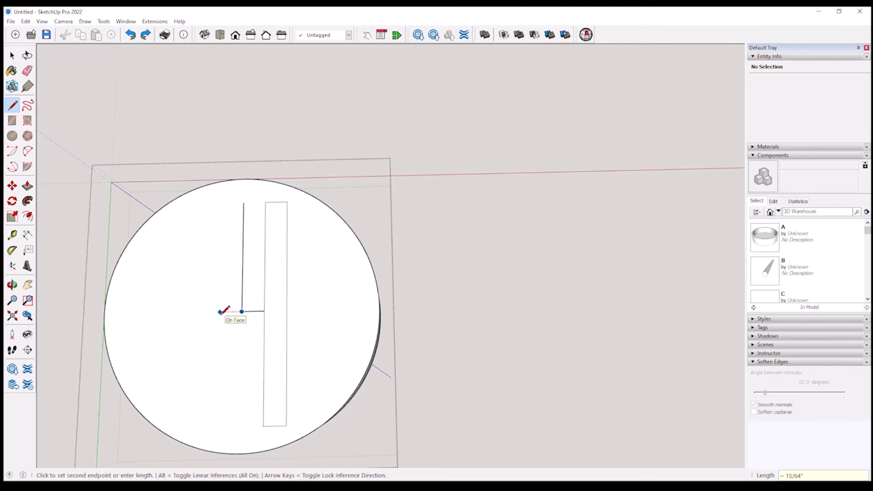
{"action": "left_click", "coordinate": [219, 312]}
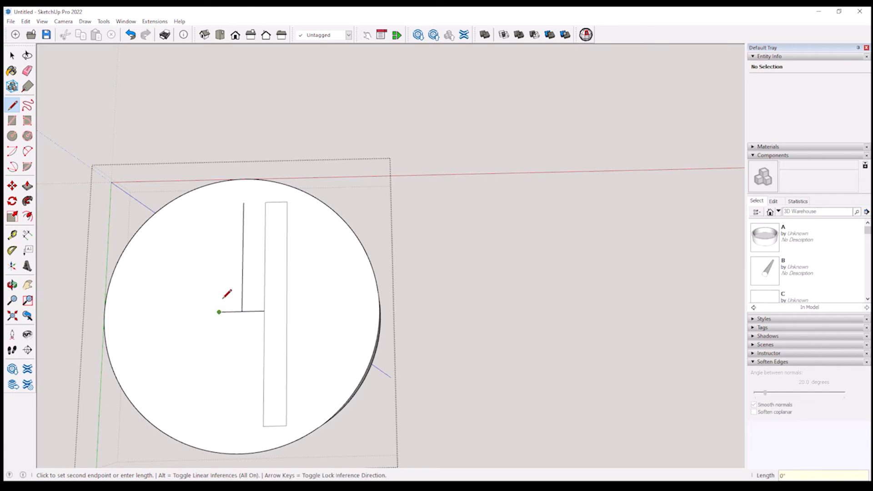
{"action": "left_click", "coordinate": [221, 206]}
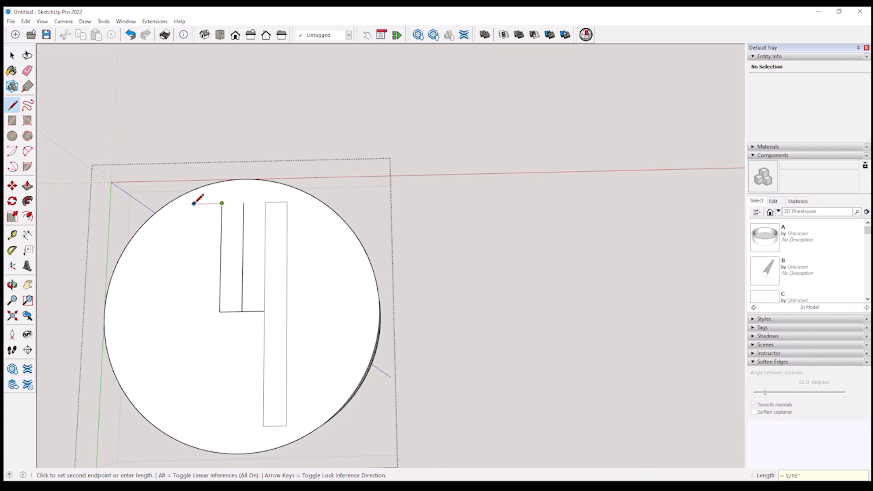
{"action": "type", "text": ".5"}
{"action": "key", "text": "Return"}
{"action": "type", "text": "2.5"}
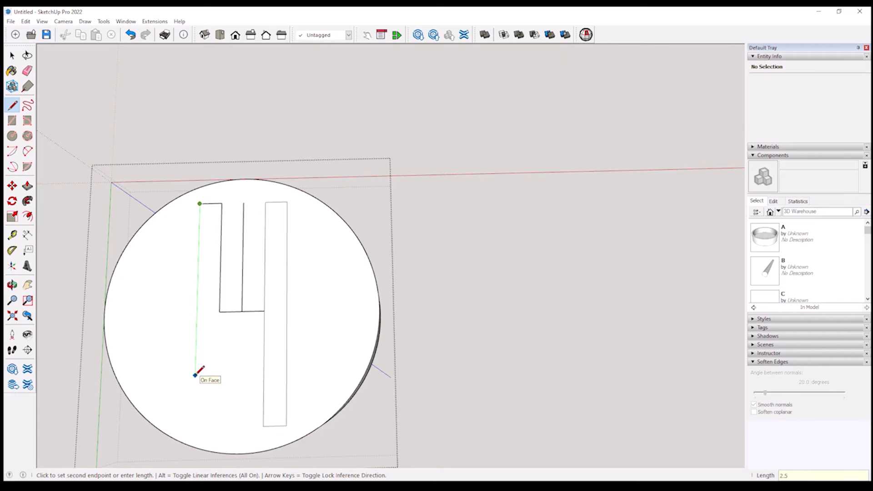
{"action": "key", "text": "Return"}
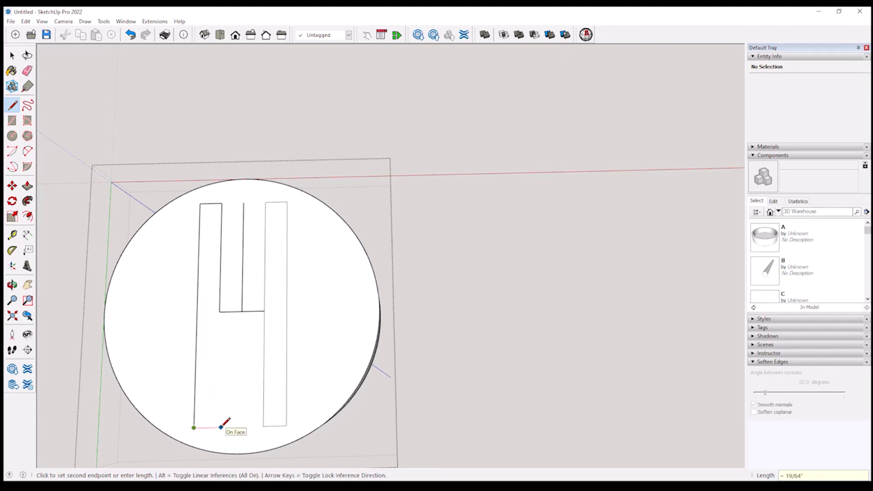
{"action": "left_click", "coordinate": [217, 427]}
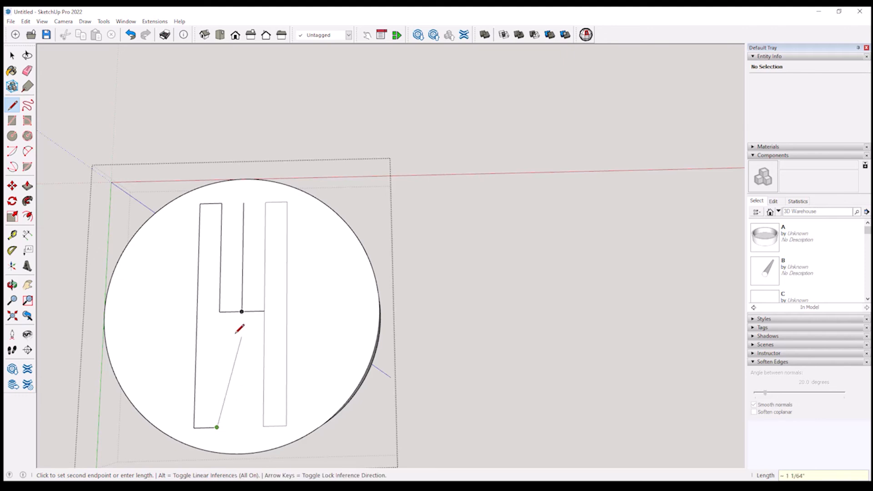
{"action": "left_click", "coordinate": [222, 308]}
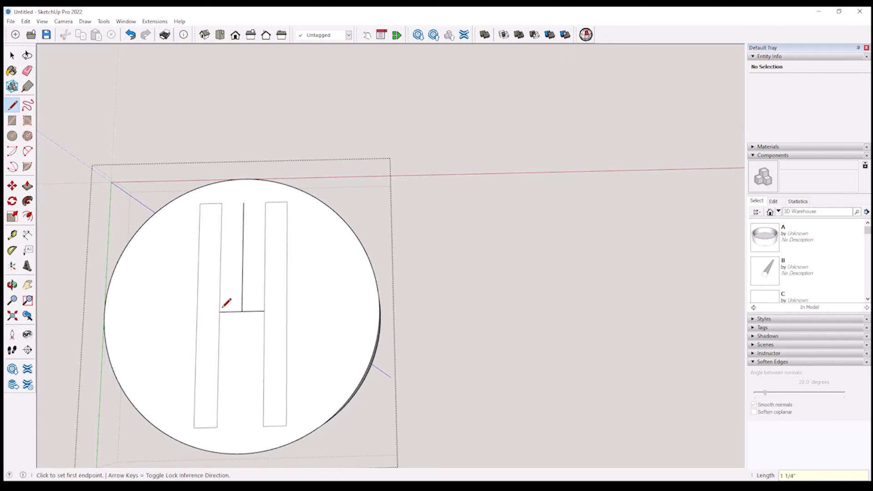
Draw a shorter 1.5 by 1/4 inch slot beyond the long slot farther from the origin, spaced by a line from that slot's outer side midpoint.
{"action": "left_click", "coordinate": [286, 310]}
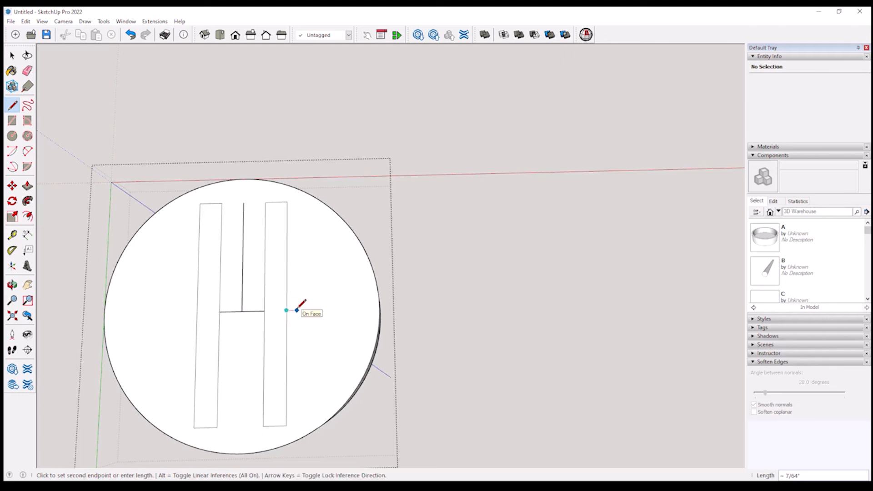
{"action": "left_click", "coordinate": [321, 310]}
{"action": "type", "text": "3"}
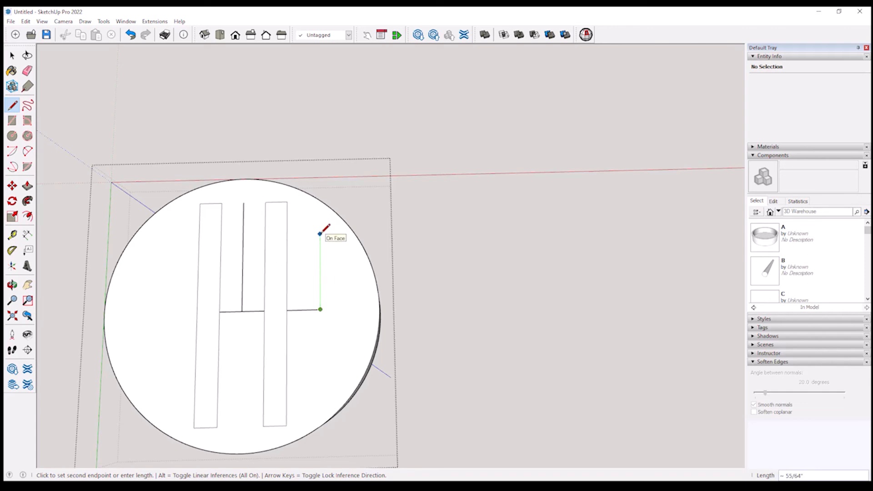
{"action": "type", "text": "/4"}
{"action": "key", "text": "Return"}
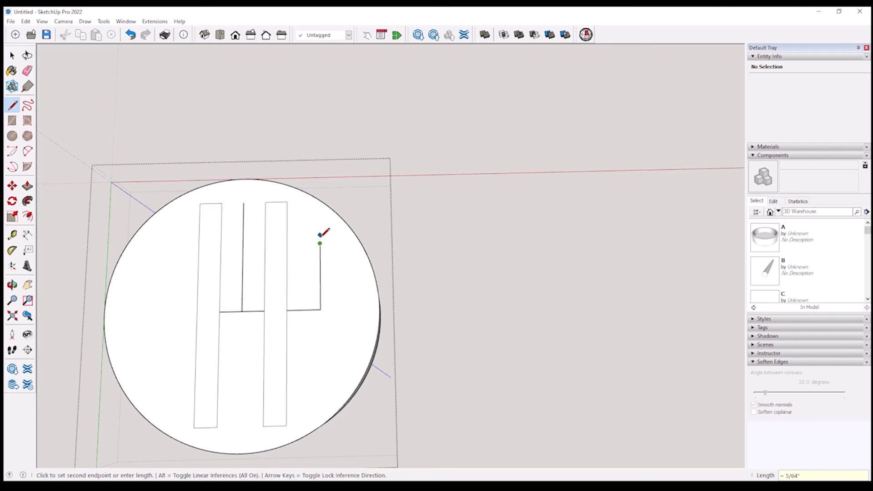
{"action": "left_click", "coordinate": [342, 243]}
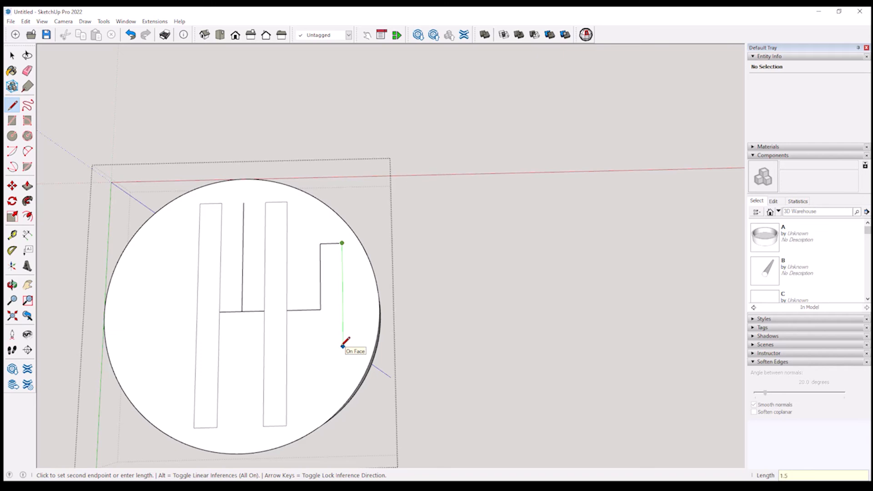
{"action": "left_click", "coordinate": [343, 378]}
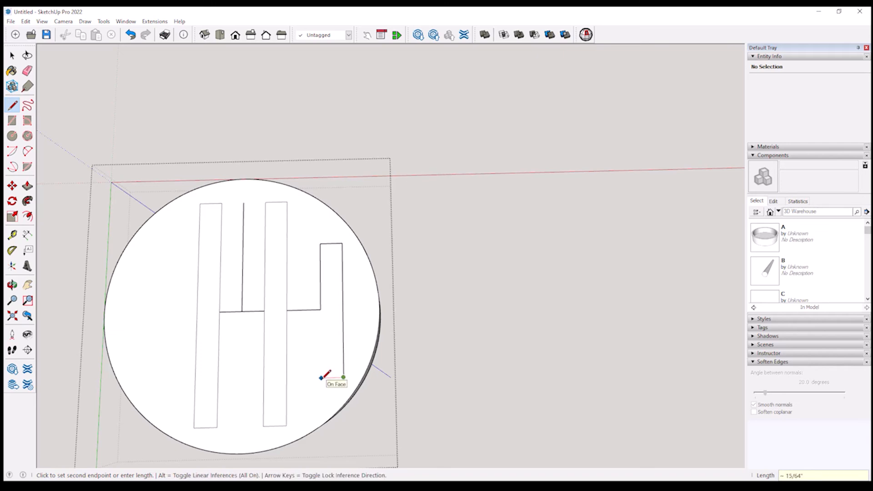
{"action": "left_click", "coordinate": [321, 378]}
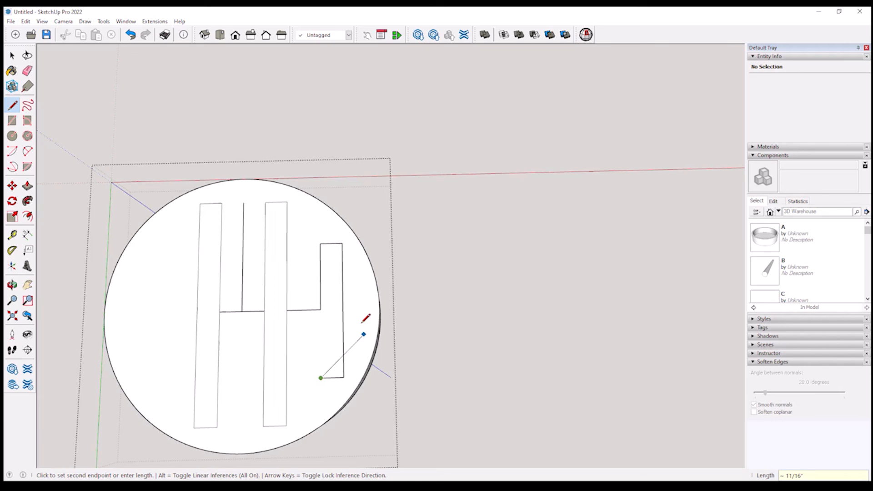
{"action": "left_click", "coordinate": [320, 310]}
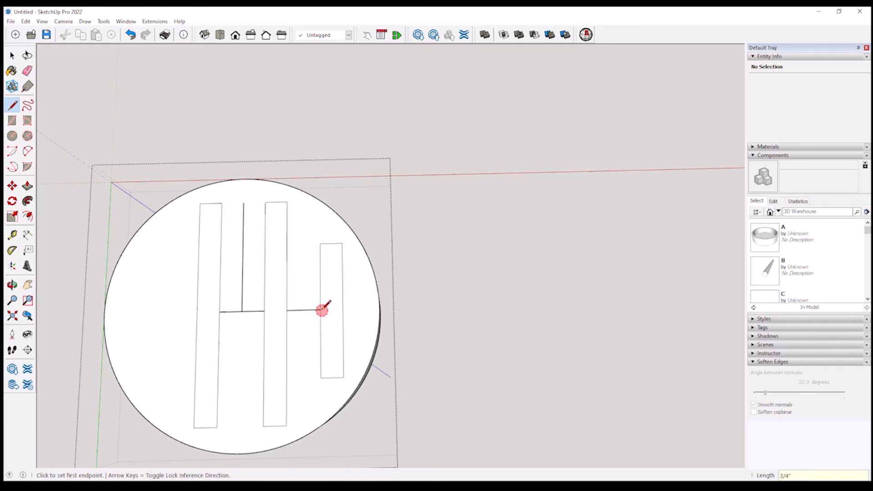
Draw a matching 1.5 by 1/4 inch slot beyond the other long slot, spaced by a line from its outer side midpoint toward the rim.
{"action": "left_click", "coordinate": [197, 313]}
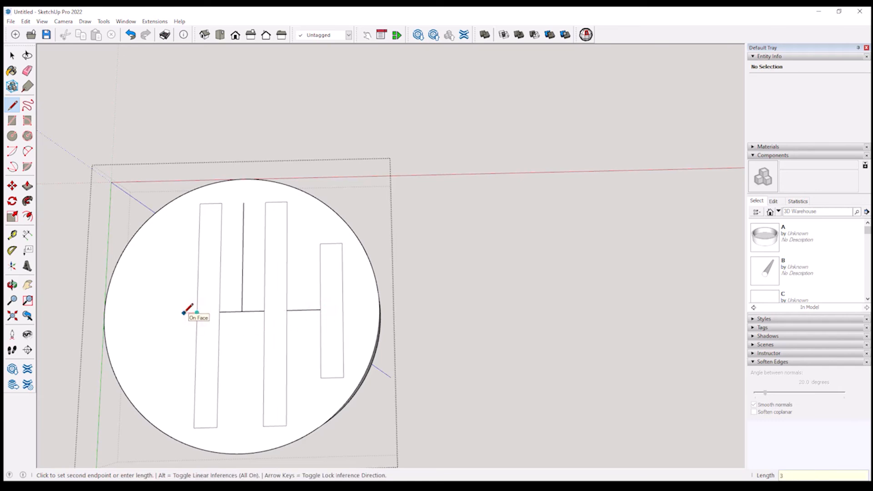
{"action": "left_click", "coordinate": [163, 313]}
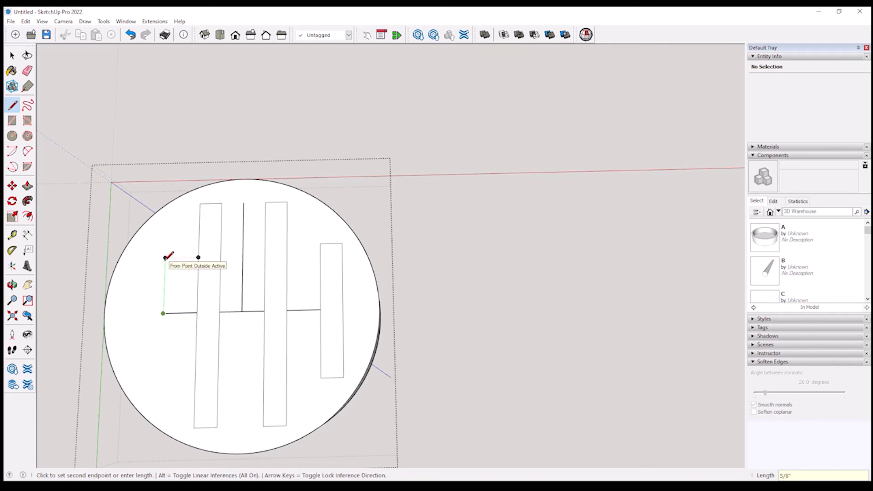
{"action": "type", "text": "3/4"}
{"action": "key", "text": "Return"}
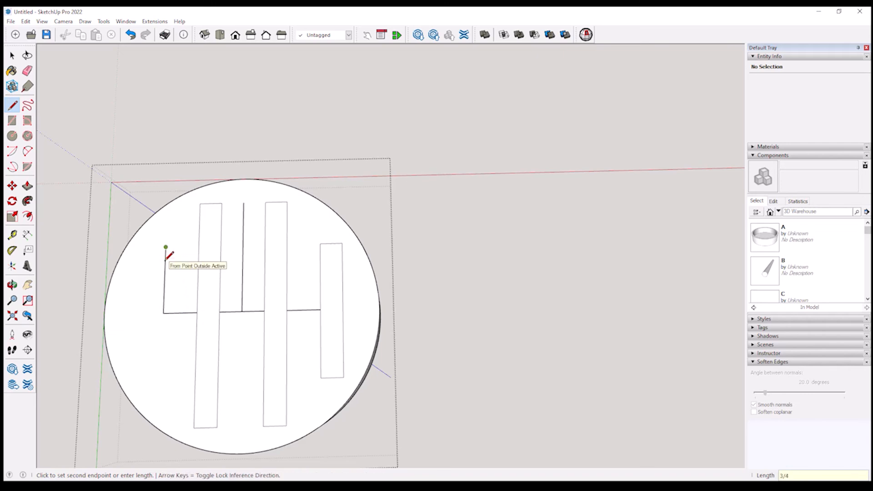
{"action": "left_click", "coordinate": [144, 248]}
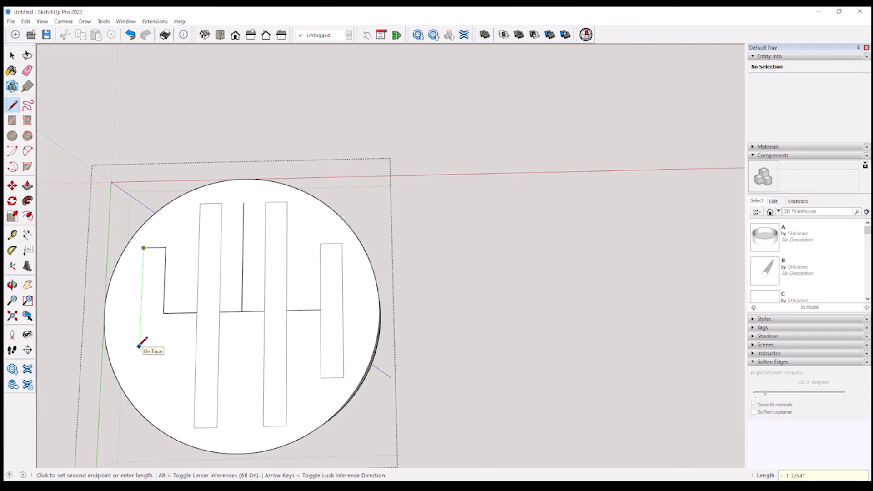
{"action": "key", "text": "Return"}
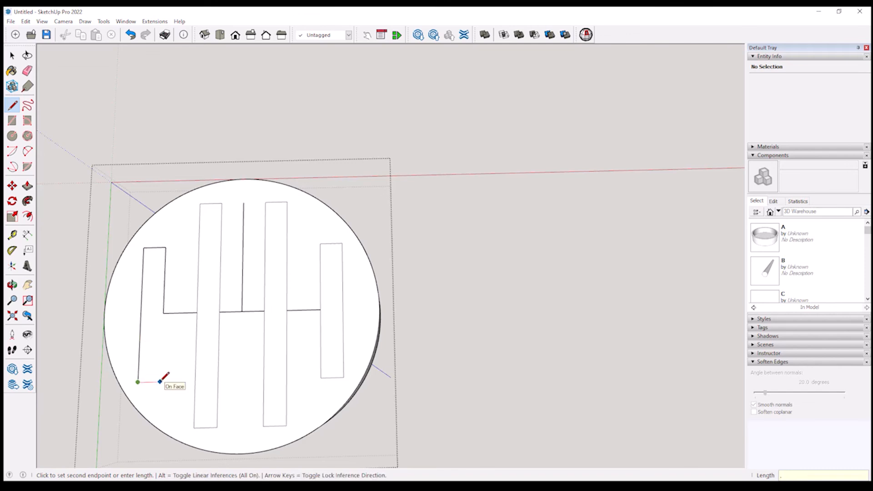
{"action": "left_click", "coordinate": [160, 381]}
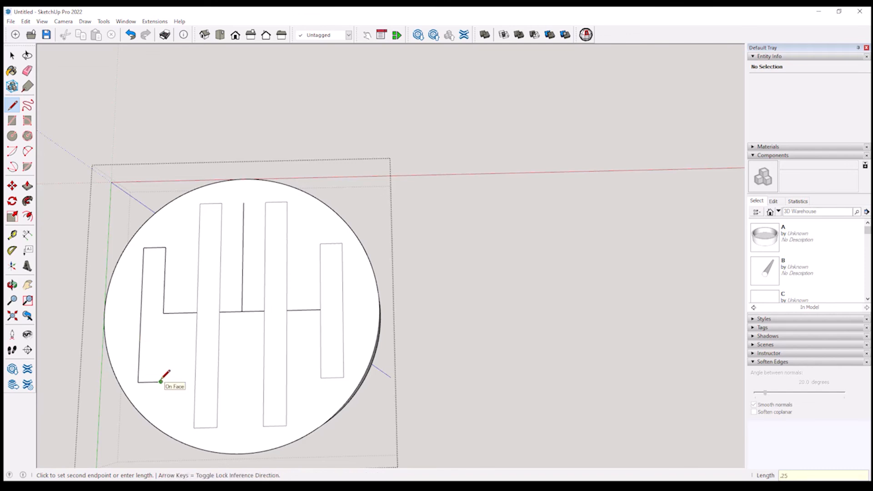
{"action": "left_click", "coordinate": [163, 312]}
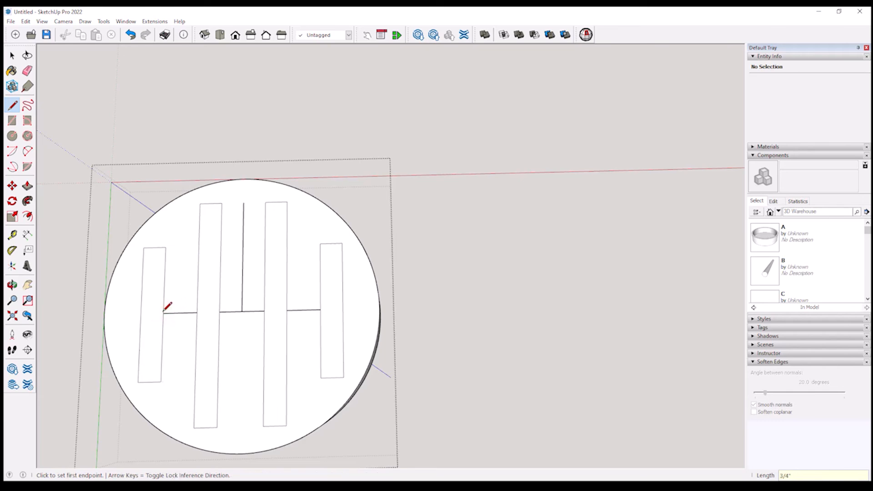
Erase the center line and the connecting guide lines between the slots, keeping only the four slot outlines.
{"action": "key", "text": "e"}
{"action": "left_click", "coordinate": [177, 313]}
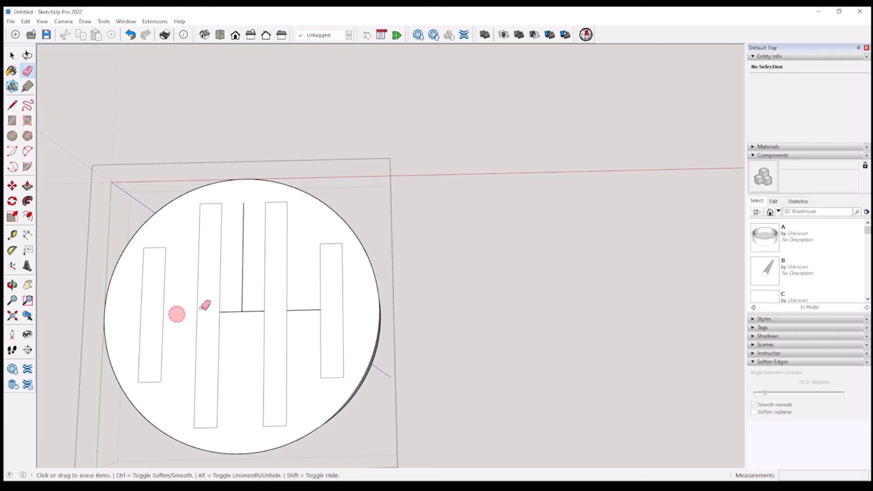
{"action": "left_click", "coordinate": [246, 310]}
{"action": "left_click", "coordinate": [240, 312]}
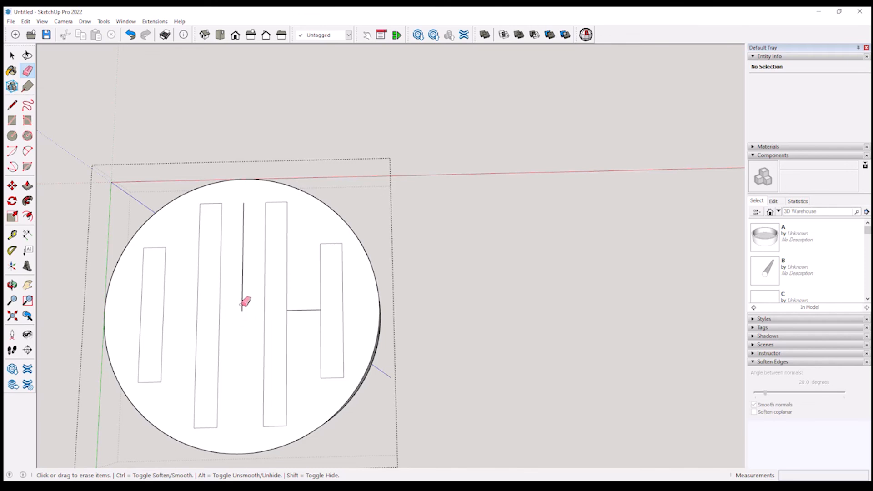
{"action": "left_click", "coordinate": [242, 302]}
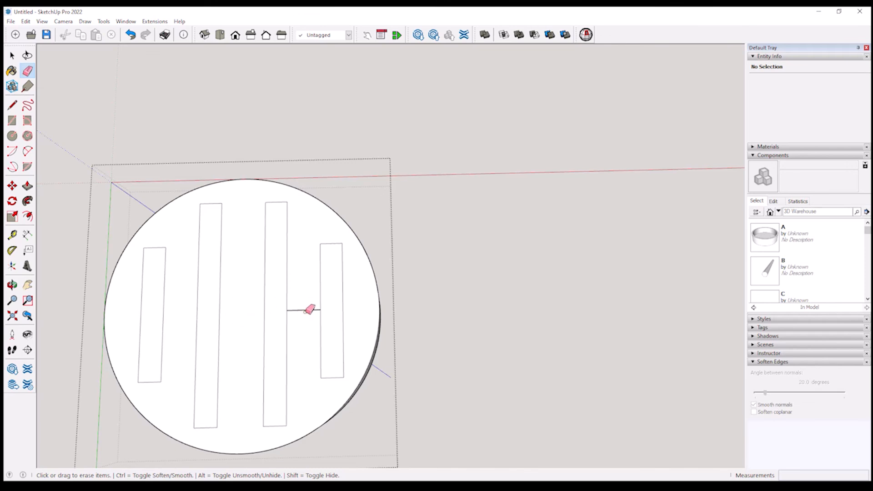
{"action": "left_click", "coordinate": [304, 311]}
Draw 1/8 inch lines inward from the end midpoints away from the red axis on both long slots and the short slot nearest the origin.
{"action": "key", "text": "l"}
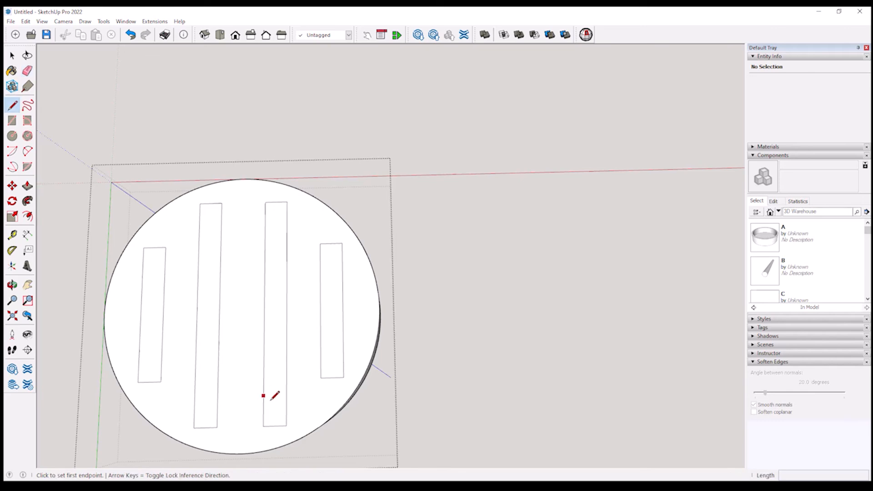
{"action": "left_click", "coordinate": [274, 426]}
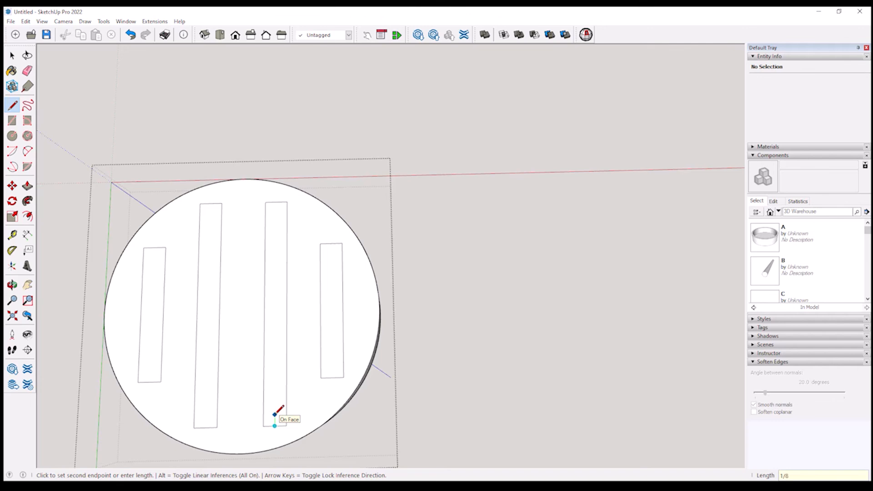
{"action": "left_click", "coordinate": [275, 414]}
{"action": "key", "text": "Escape"}
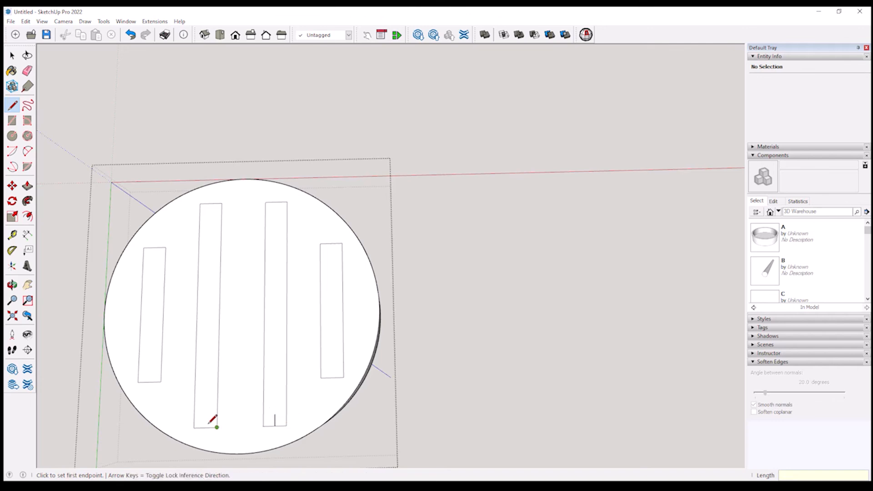
{"action": "left_click", "coordinate": [205, 428]}
{"action": "left_click", "coordinate": [205, 416]}
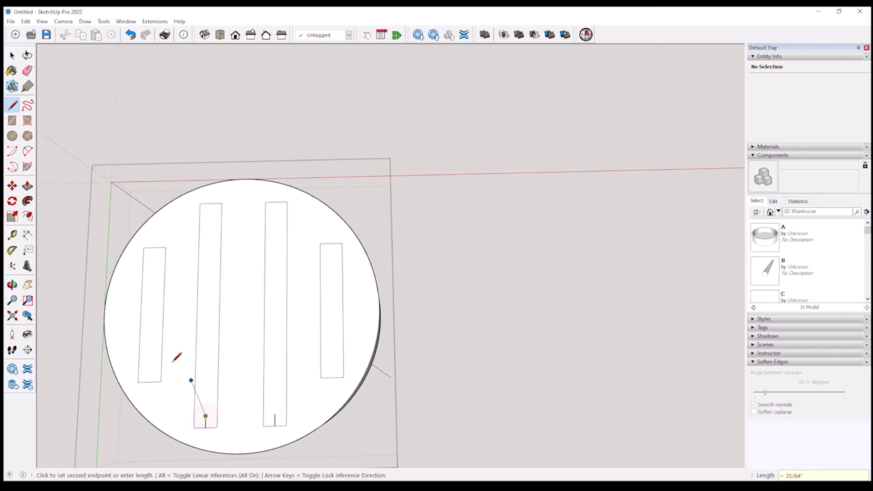
{"action": "key", "text": "Escape"}
{"action": "left_click", "coordinate": [149, 382]}
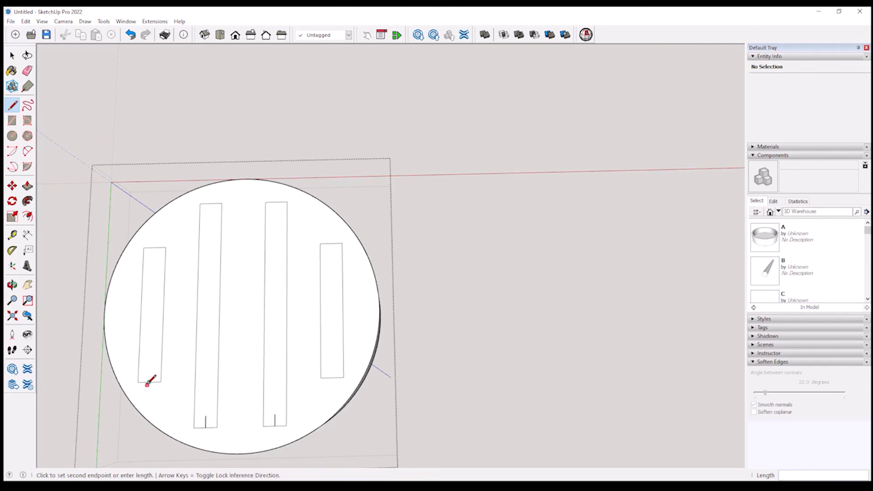
{"action": "left_click", "coordinate": [149, 372]}
{"action": "key", "text": "Escape"}
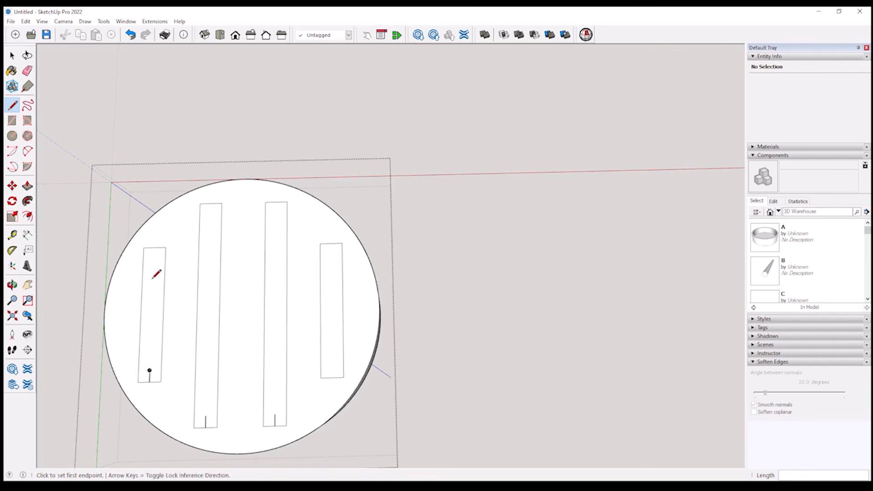
Draw a 1/8 inch line inward from the midpoint of each of the four slots' ends nearest the red axis.
{"action": "left_click", "coordinate": [155, 248]}
{"action": "left_click", "coordinate": [155, 258]}
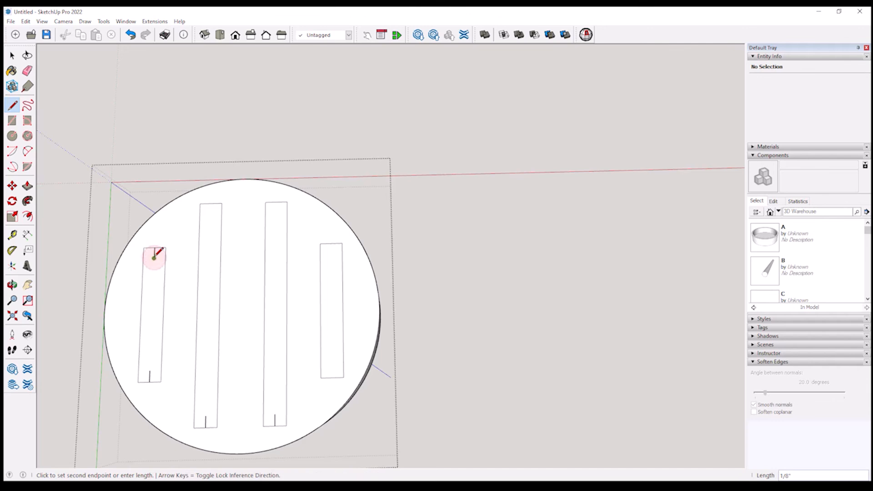
{"action": "key", "text": "Escape"}
{"action": "left_click", "coordinate": [211, 204]}
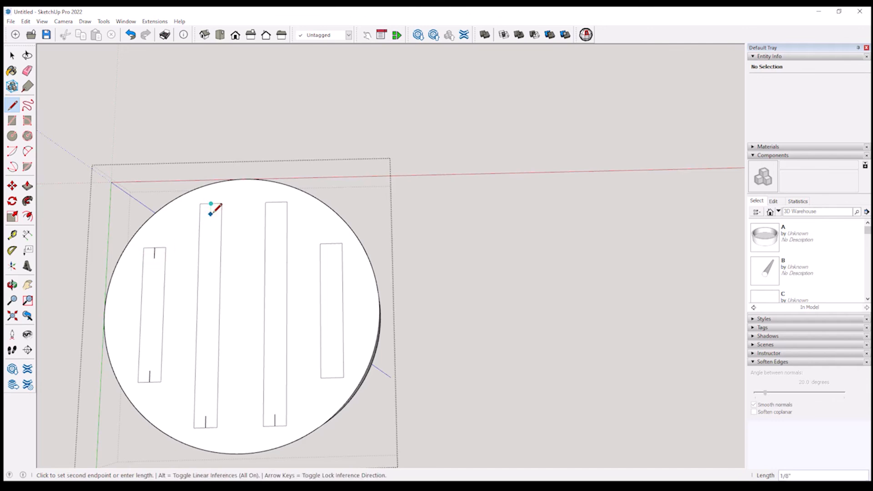
{"action": "left_click", "coordinate": [211, 213]}
{"action": "key", "text": "Escape"}
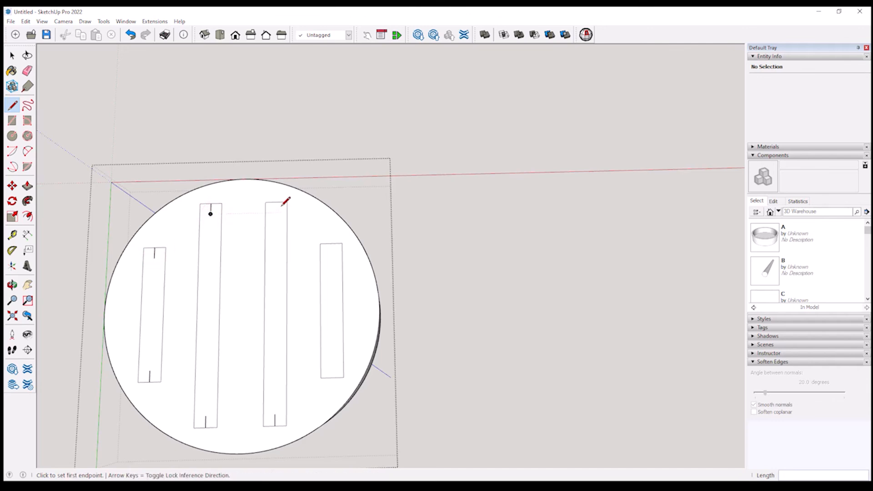
{"action": "left_click", "coordinate": [275, 203]}
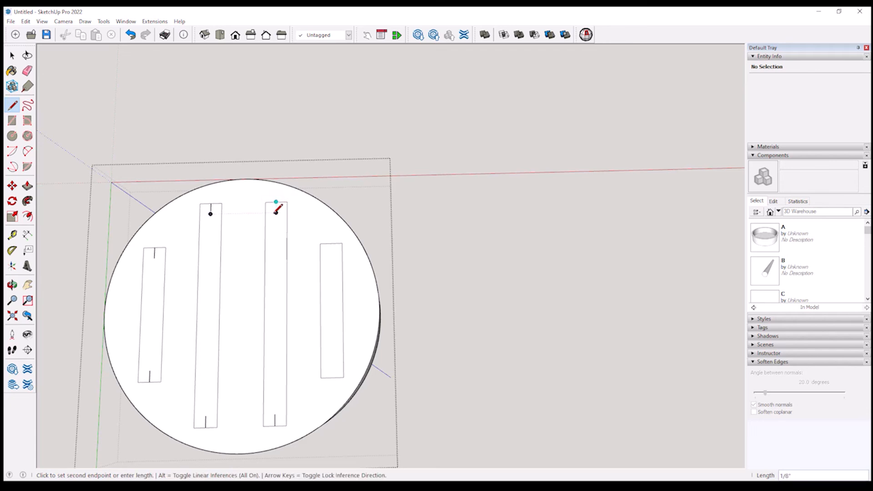
{"action": "left_click", "coordinate": [277, 212]}
{"action": "key", "text": "Escape"}
{"action": "left_click", "coordinate": [331, 244]}
{"action": "left_click", "coordinate": [332, 254]}
{"action": "key", "text": "Escape"}
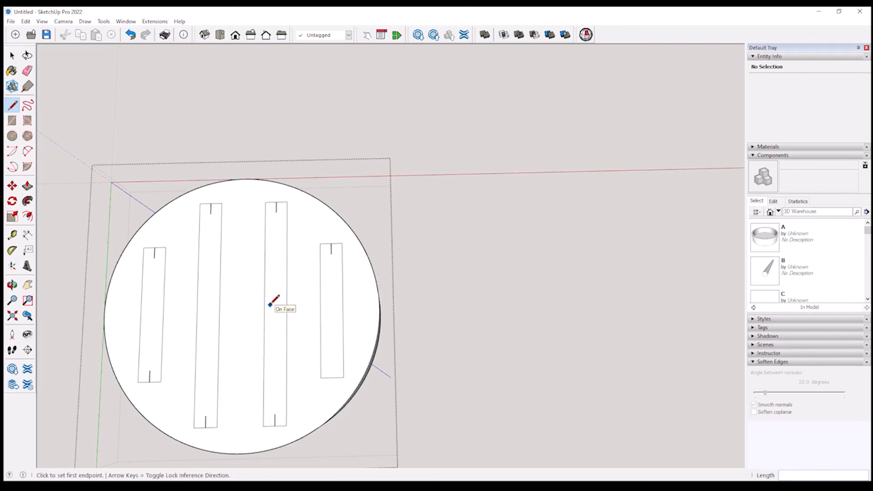
Round the red-axis end of the short slot farthest from the origin with two 90-degree arcs of 1/8 inch radius.
{"action": "left_click", "coordinate": [9, 153]}
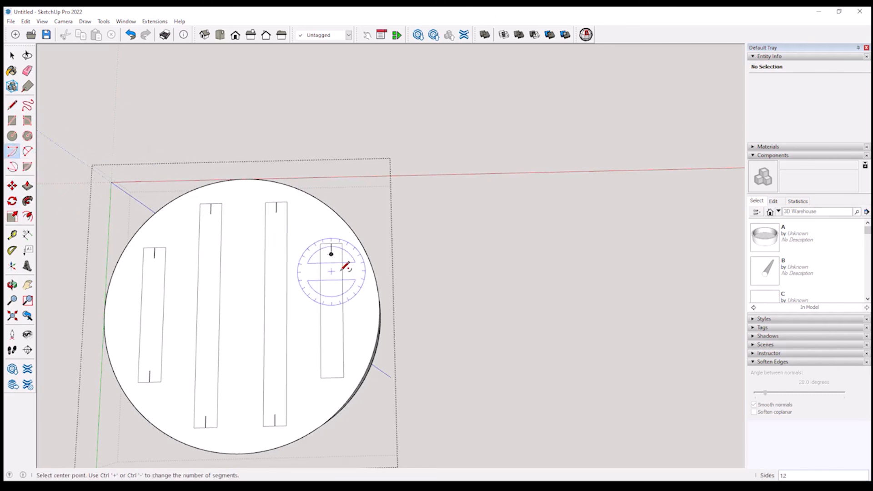
{"action": "left_click", "coordinate": [331, 254]}
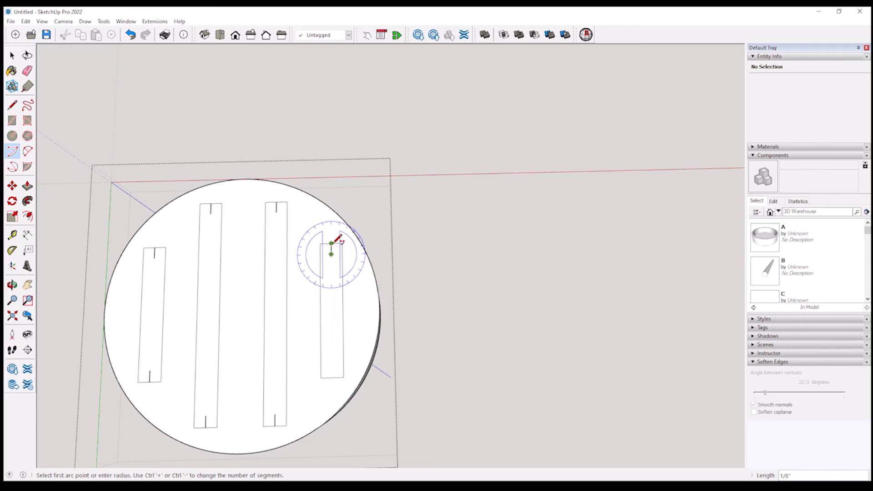
{"action": "left_click", "coordinate": [331, 243]}
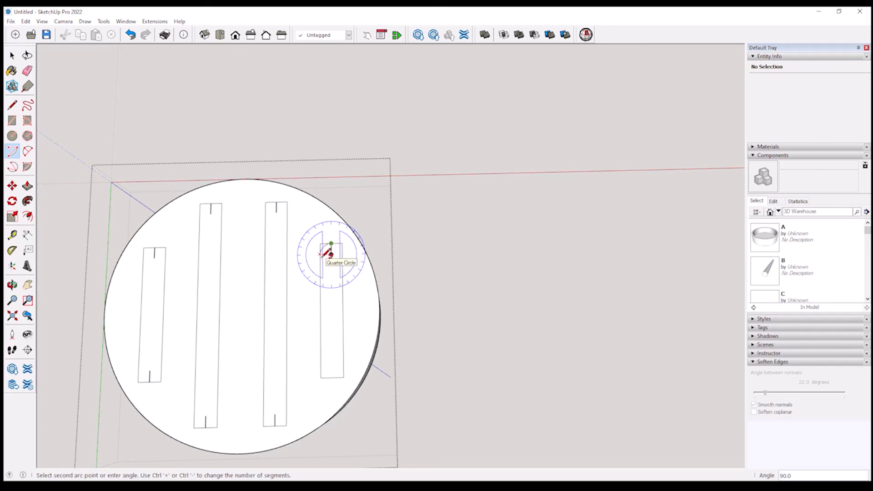
{"action": "left_click", "coordinate": [321, 253]}
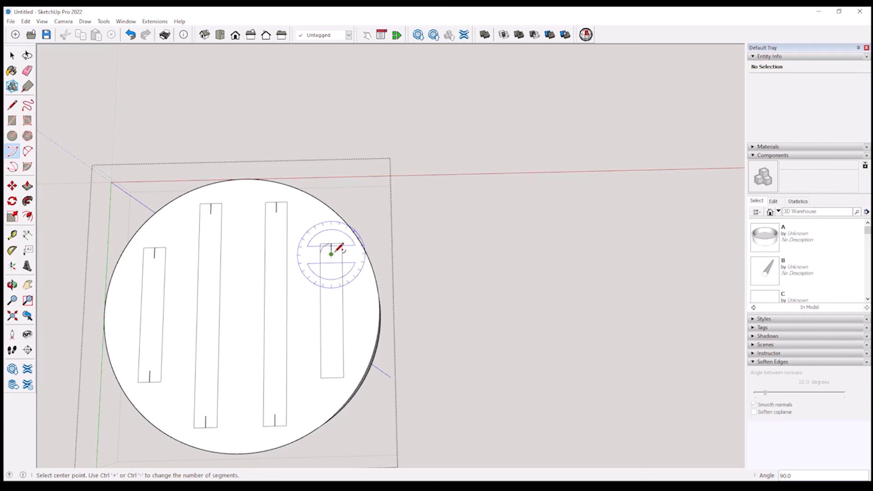
{"action": "left_click", "coordinate": [331, 254]}
{"action": "left_click", "coordinate": [331, 244]}
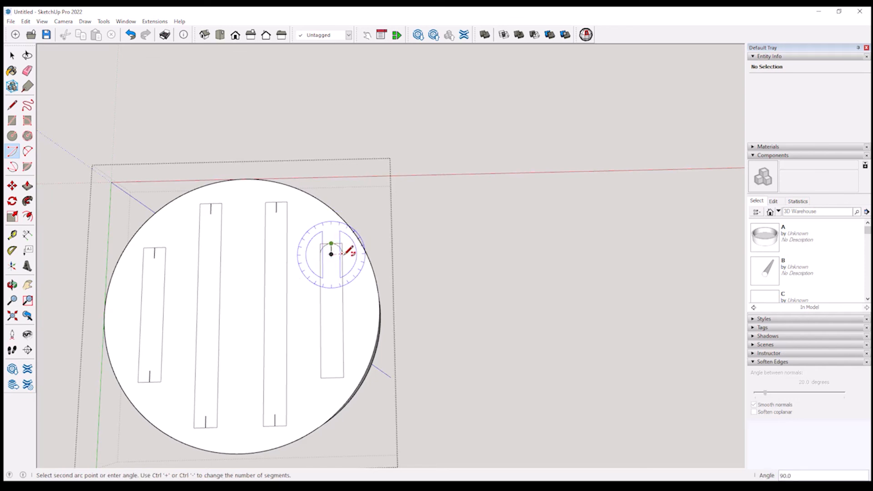
{"action": "left_click", "coordinate": [342, 253]}
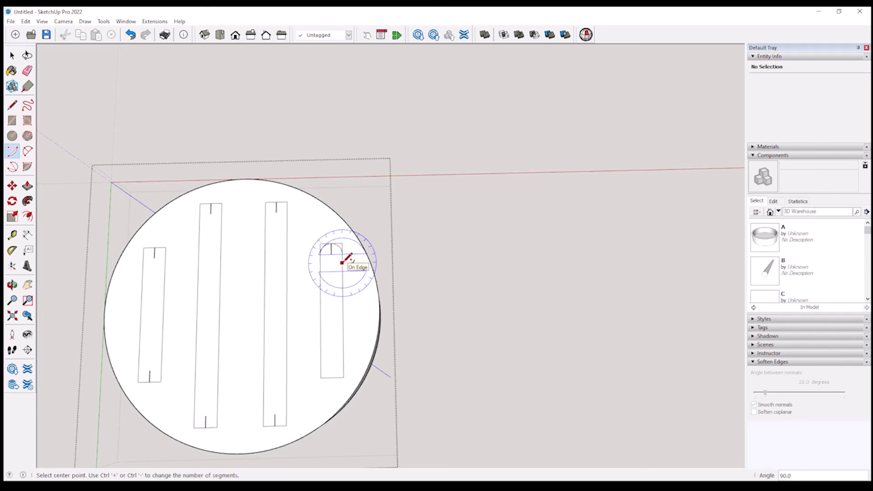
Add a 1/8 inch midpoint line at the same short slot's other end and round that end with two 90-degree arcs.
{"action": "key", "text": "l"}
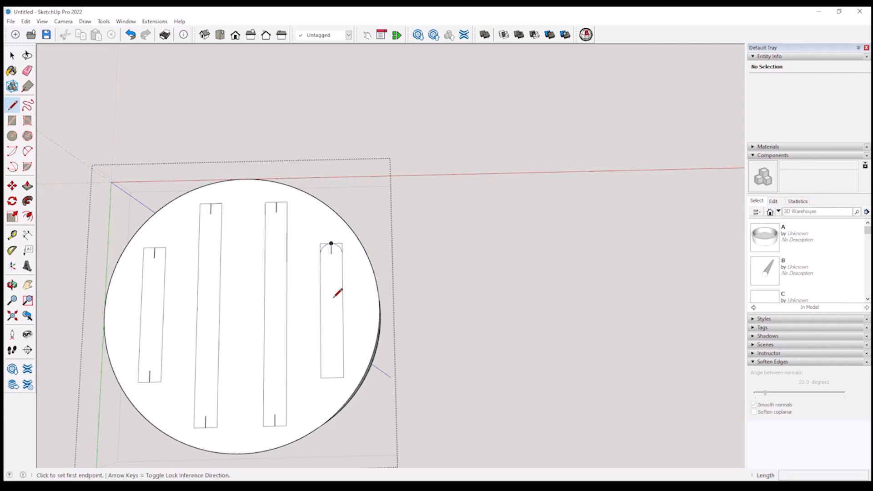
{"action": "left_click", "coordinate": [332, 378]}
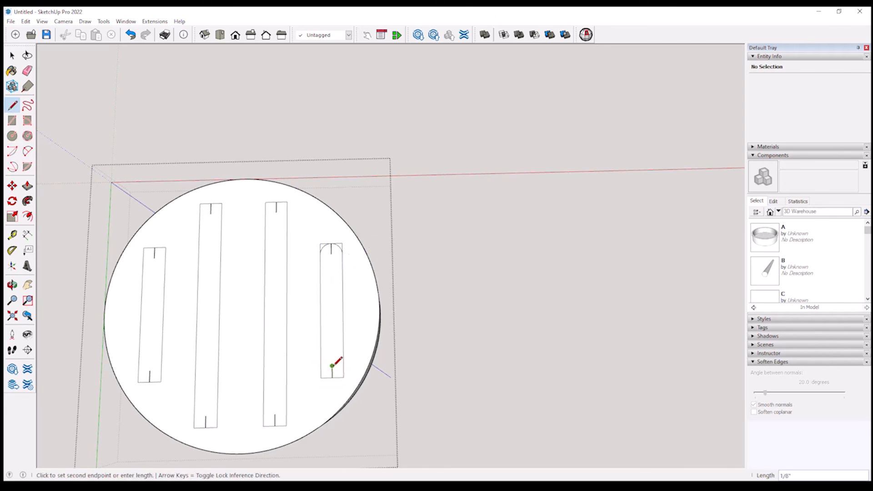
{"action": "left_click", "coordinate": [12, 151]}
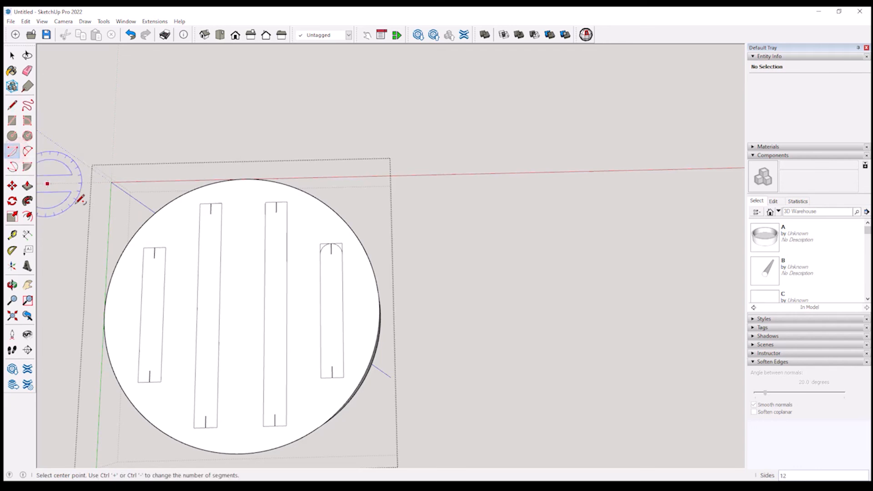
{"action": "left_click", "coordinate": [335, 368]}
{"action": "left_click", "coordinate": [335, 377]}
{"action": "left_click", "coordinate": [324, 367]}
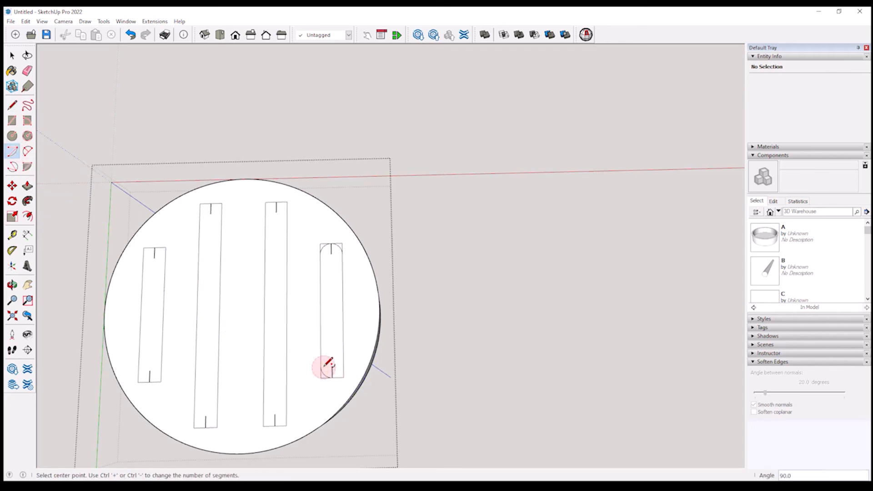
{"action": "left_click", "coordinate": [332, 366]}
{"action": "left_click", "coordinate": [332, 377]}
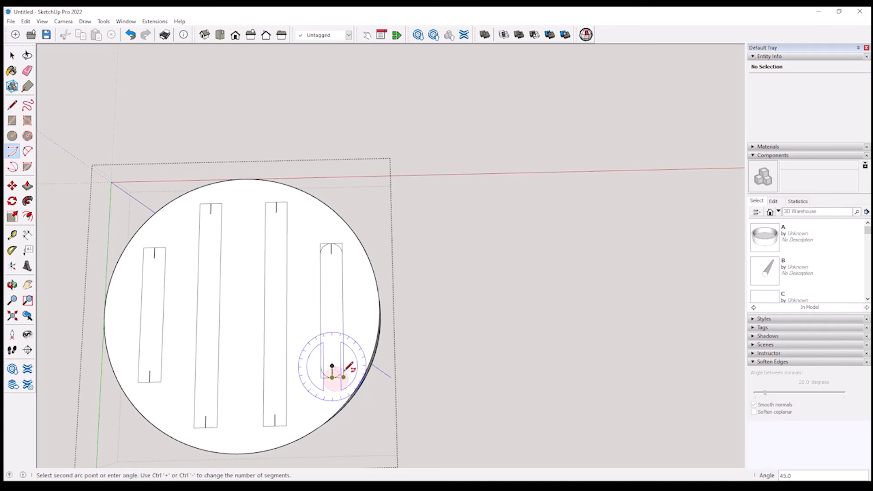
{"action": "left_click", "coordinate": [343, 367]}
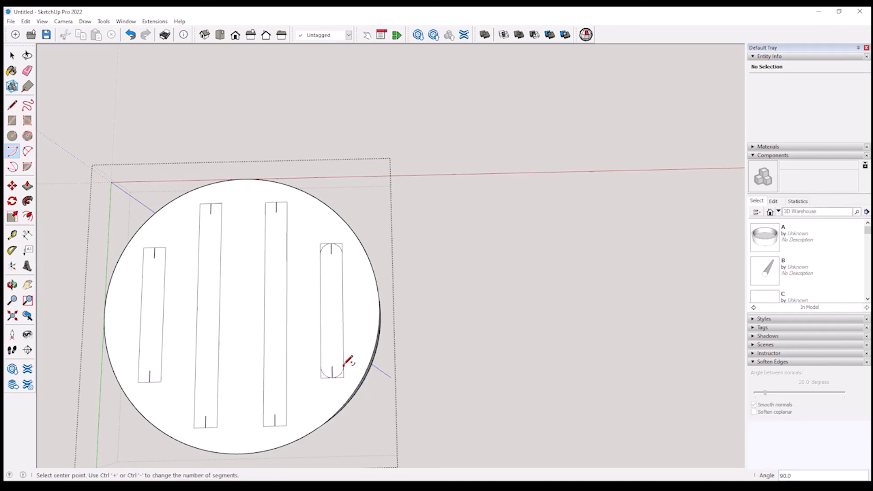
Round the end away from the red axis on the adjacent long slot with two 90-degree arcs of 1/8 inch radius.
{"action": "left_click", "coordinate": [275, 426]}
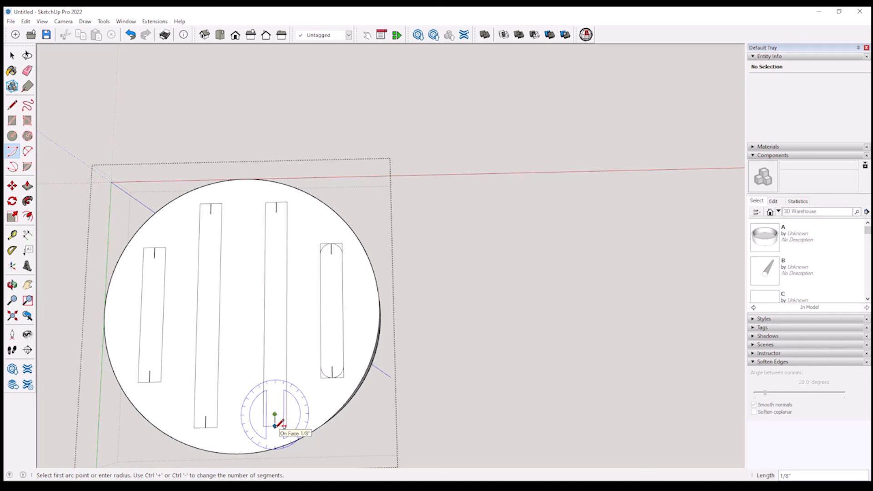
{"action": "left_click", "coordinate": [275, 427]}
{"action": "left_click", "coordinate": [287, 415]}
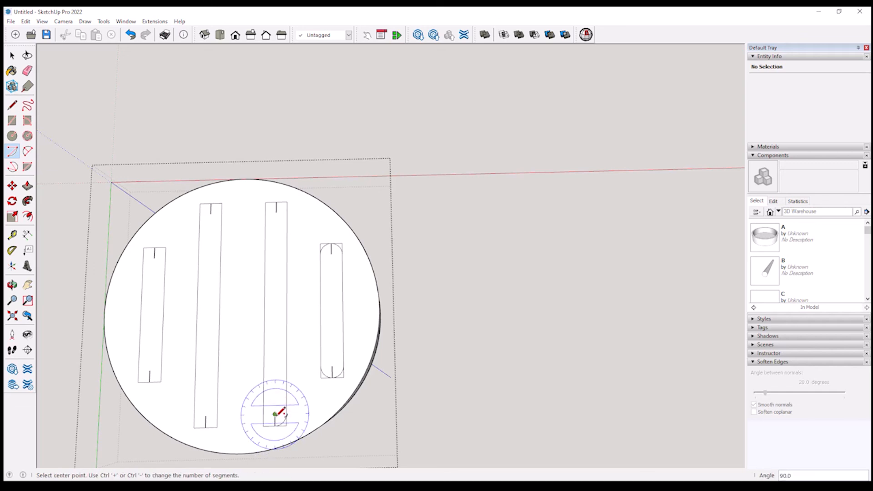
{"action": "left_click", "coordinate": [275, 414]}
{"action": "left_click", "coordinate": [275, 426]}
{"action": "left_click", "coordinate": [264, 414]}
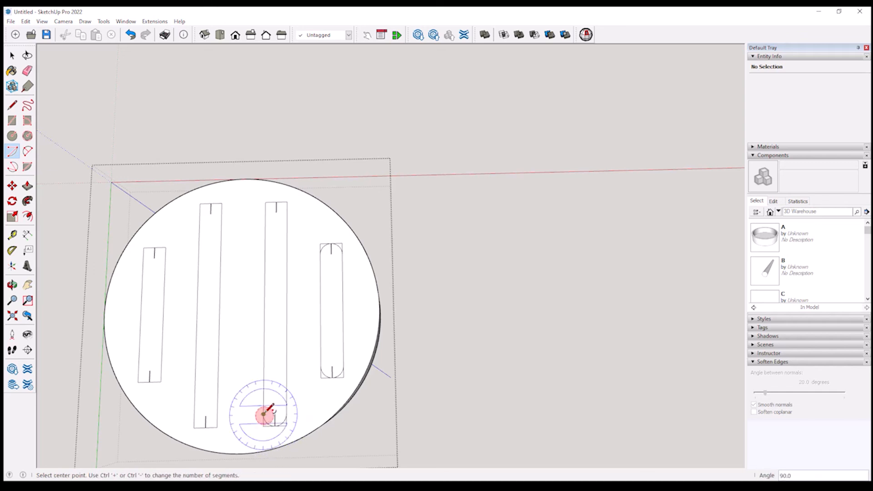
Round the same long slot's end nearest the red axis with two 90-degree arcs of 1/8 inch radius.
{"action": "left_click", "coordinate": [276, 213]}
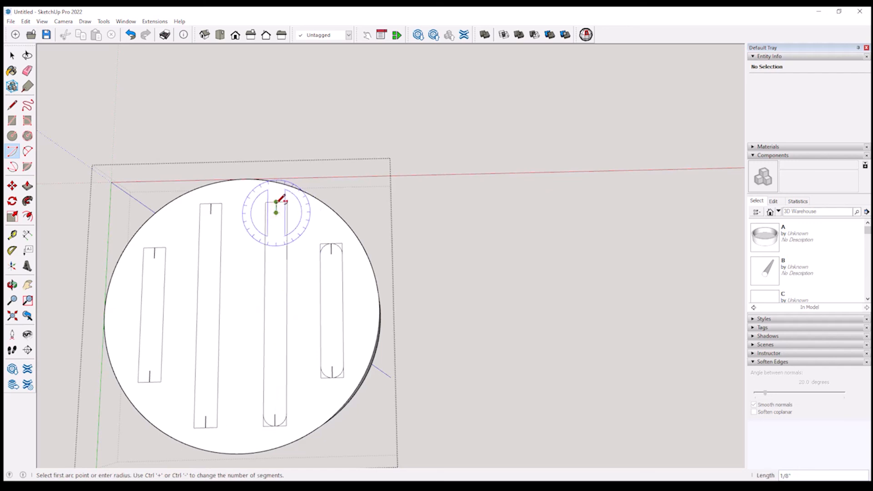
{"action": "left_click", "coordinate": [276, 202]}
{"action": "left_click", "coordinate": [265, 213]}
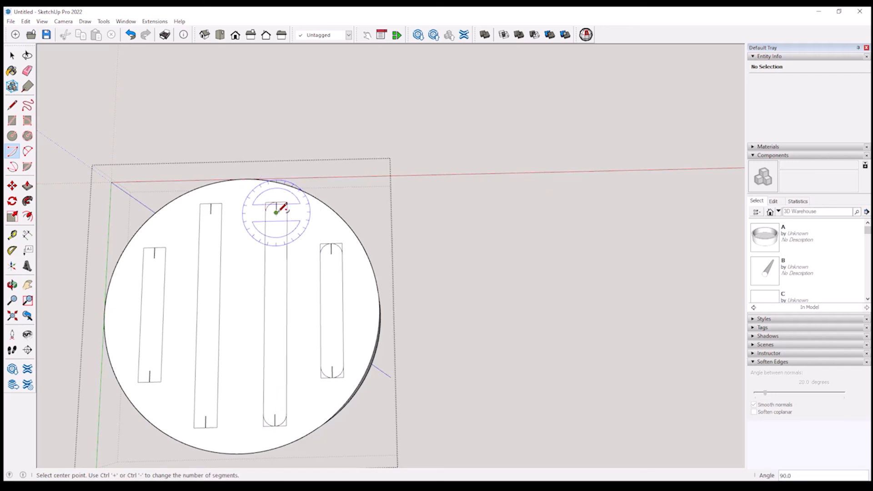
{"action": "left_click", "coordinate": [276, 213]}
{"action": "left_click", "coordinate": [276, 202]}
{"action": "left_click", "coordinate": [287, 213]}
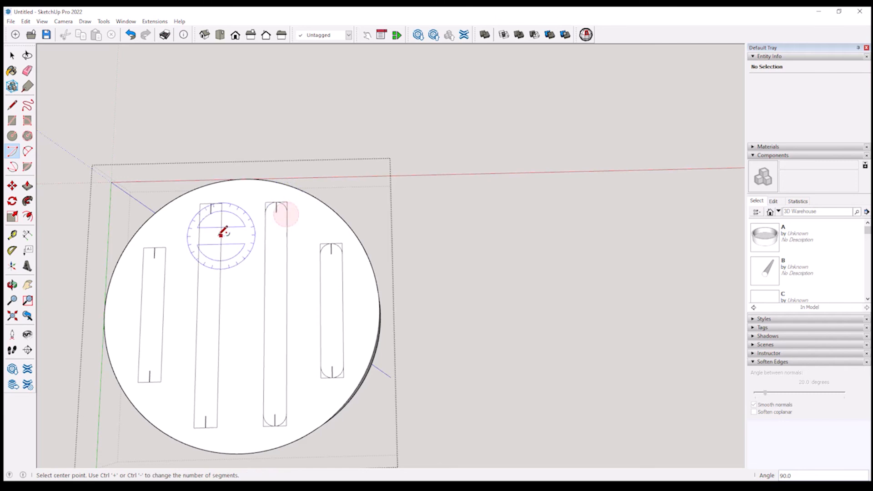
Round the red-axis end of the long slot nearer the origin with two 90-degree arcs centered on its guide line endpoint.
{"action": "left_click", "coordinate": [211, 214]}
{"action": "left_click", "coordinate": [210, 203]}
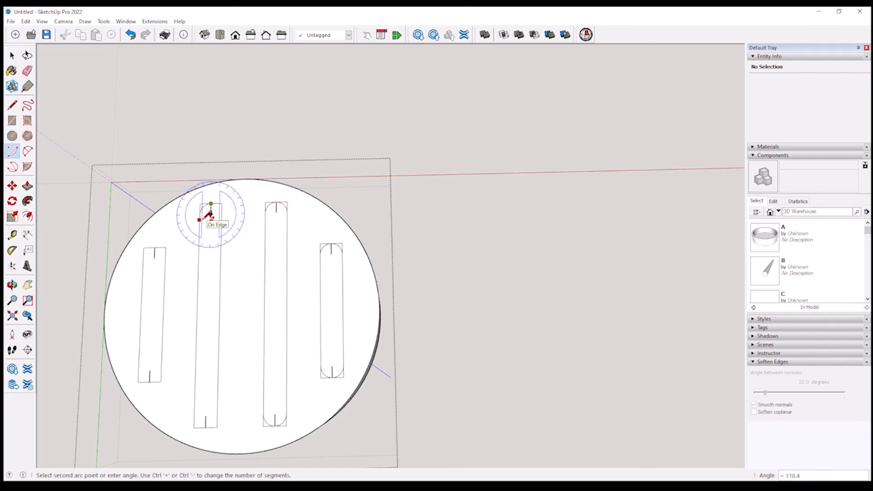
{"action": "left_click", "coordinate": [203, 215]}
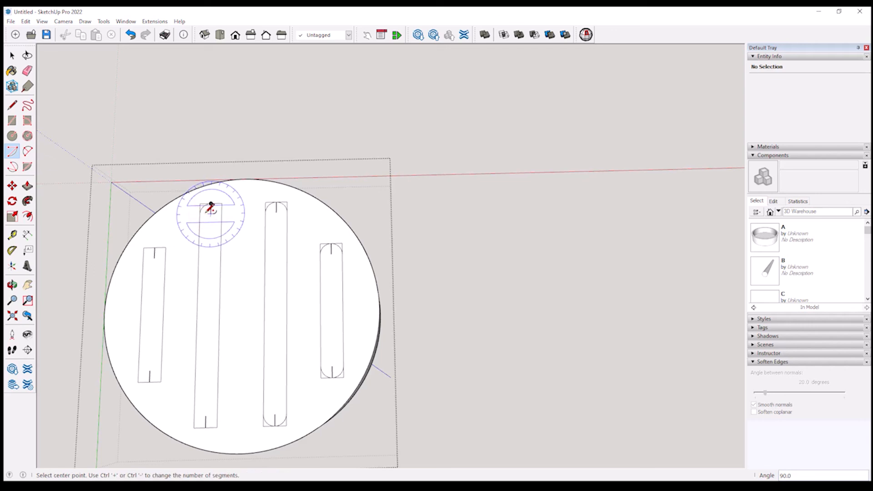
{"action": "left_click", "coordinate": [211, 213]}
{"action": "left_click", "coordinate": [211, 204]}
{"action": "left_click", "coordinate": [221, 214]}
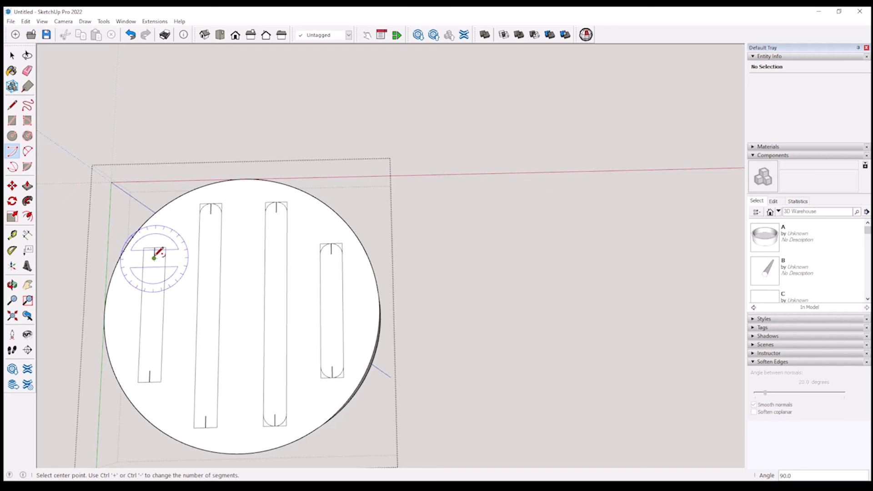
Round the red-axis end of the short slot nearest the green axis with two 90-degree arcs centered on its midpoint line's endpoint.
{"action": "left_click", "coordinate": [155, 258]}
{"action": "left_click", "coordinate": [154, 248]}
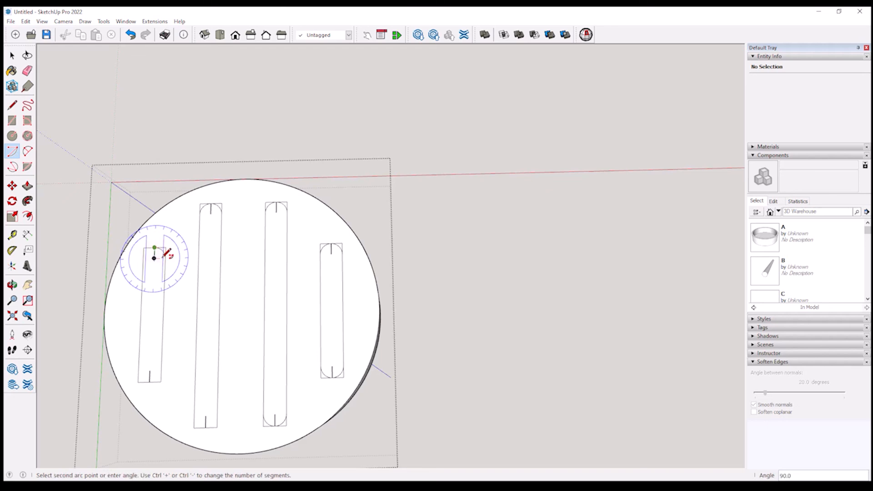
{"action": "left_click", "coordinate": [165, 257]}
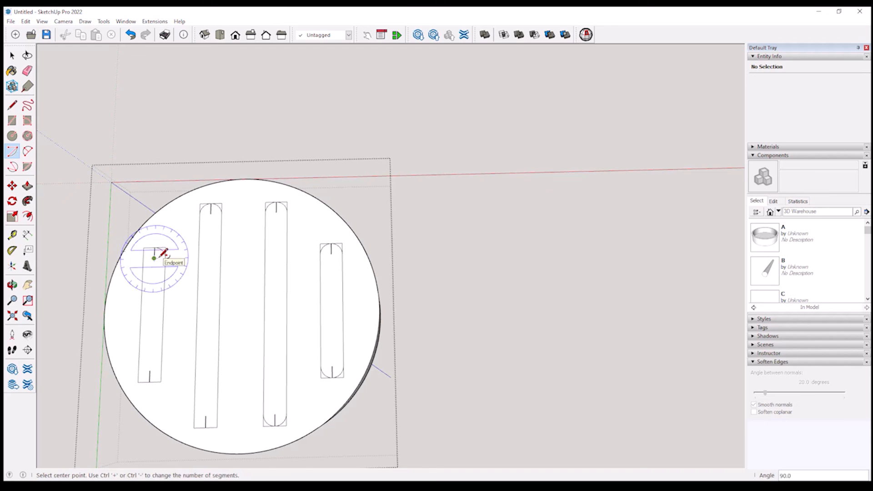
{"action": "left_click", "coordinate": [154, 258]}
{"action": "left_click", "coordinate": [144, 258]}
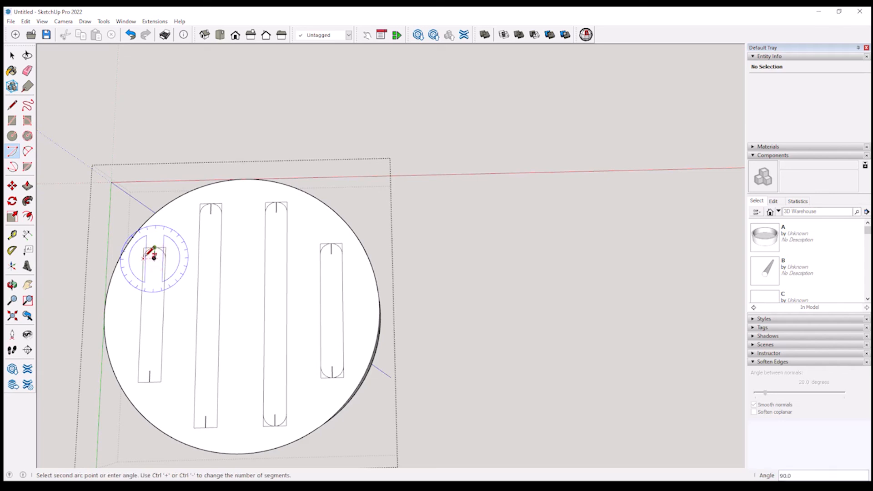
{"action": "left_click", "coordinate": [154, 249]}
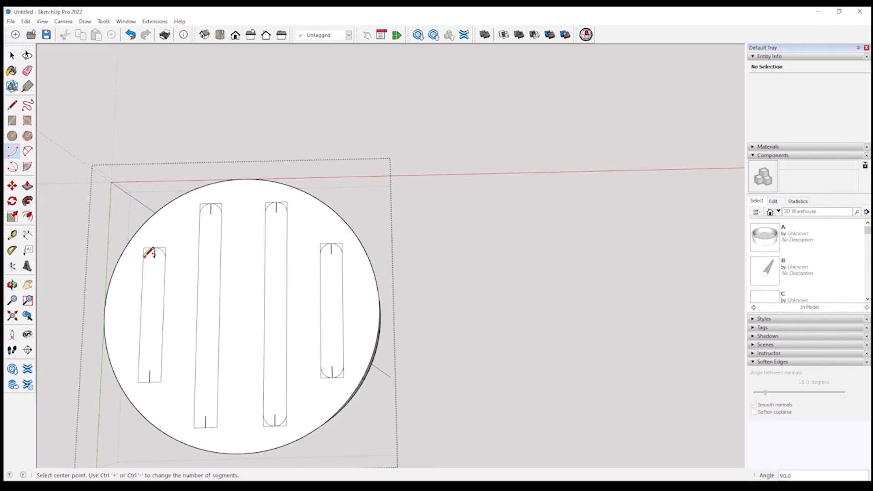
Round the same short slot's end away from the red axis with two 90-degree arcs centered on its midpoint line's endpoint.
{"action": "left_click", "coordinate": [149, 372]}
{"action": "left_click", "coordinate": [149, 383]}
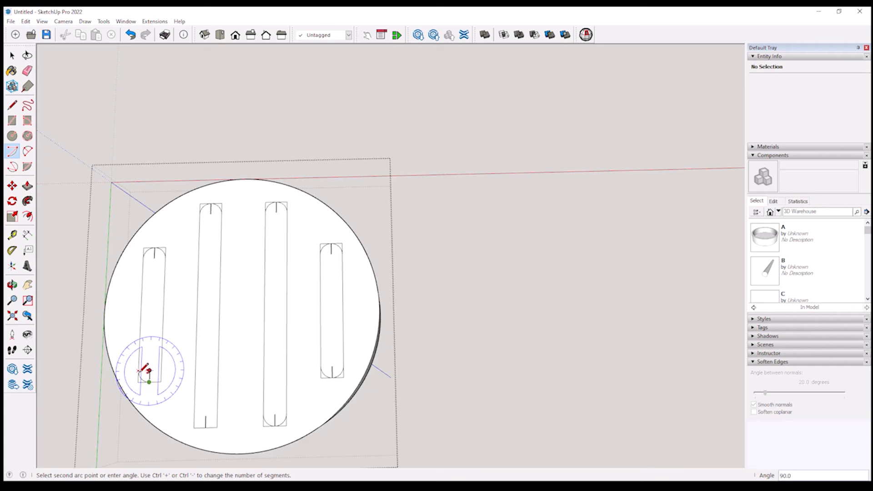
{"action": "left_click", "coordinate": [139, 374]}
{"action": "left_click", "coordinate": [149, 371]}
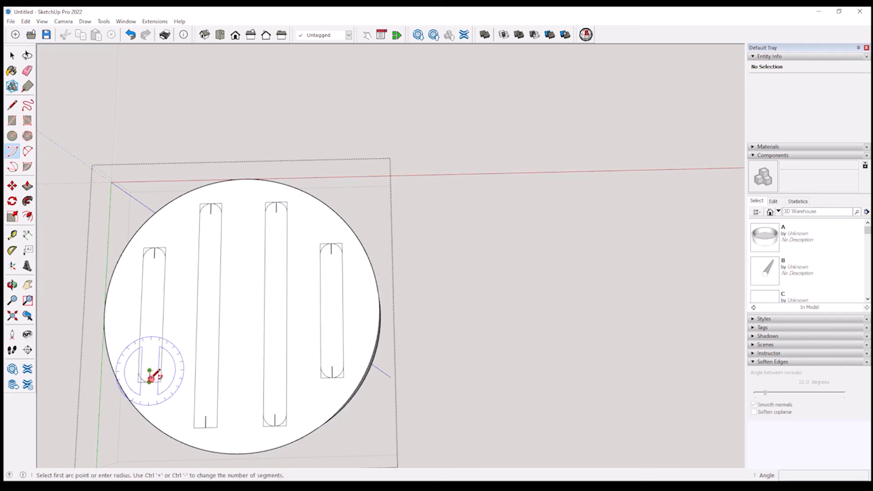
{"action": "left_click", "coordinate": [150, 382]}
{"action": "left_click", "coordinate": [161, 371]}
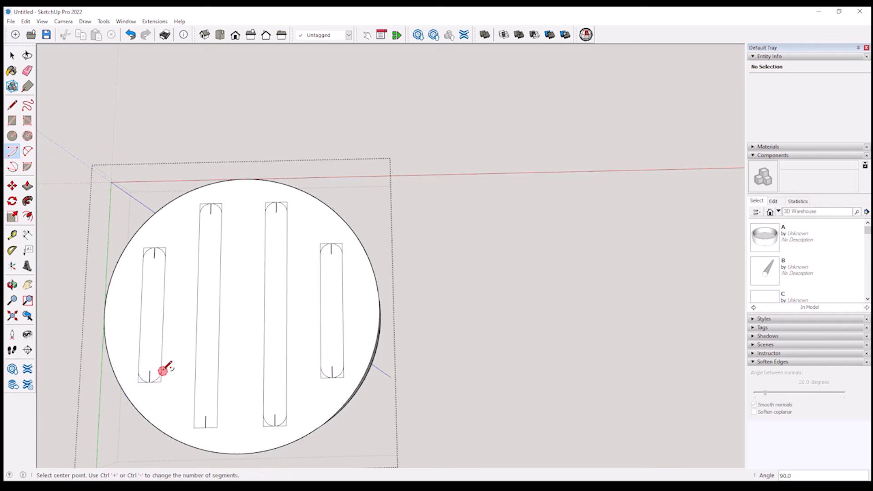
Round the remaining square end of the long slot nearer the origin with two 90-degree arcs.
{"action": "left_click", "coordinate": [205, 416]}
{"action": "left_click", "coordinate": [206, 427]}
{"action": "left_click", "coordinate": [195, 416]}
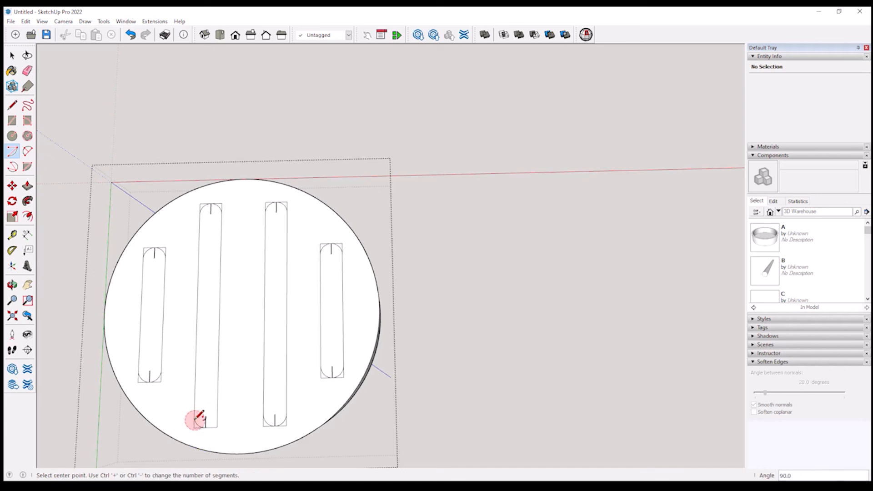
{"action": "left_click", "coordinate": [205, 416]}
{"action": "left_click", "coordinate": [206, 428]}
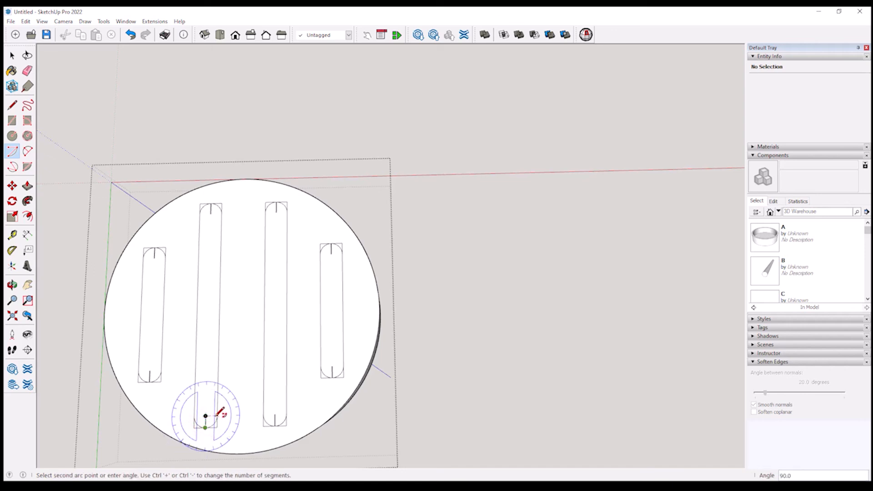
{"action": "left_click", "coordinate": [217, 416]}
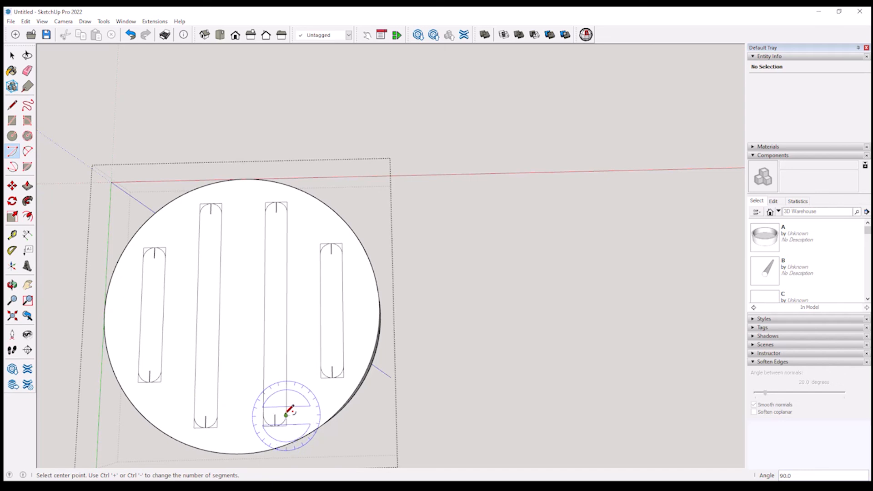
Erase the square corner edges and midpoint lines at both ends of the short slot farthest from the green axis.
{"action": "key", "text": "e"}
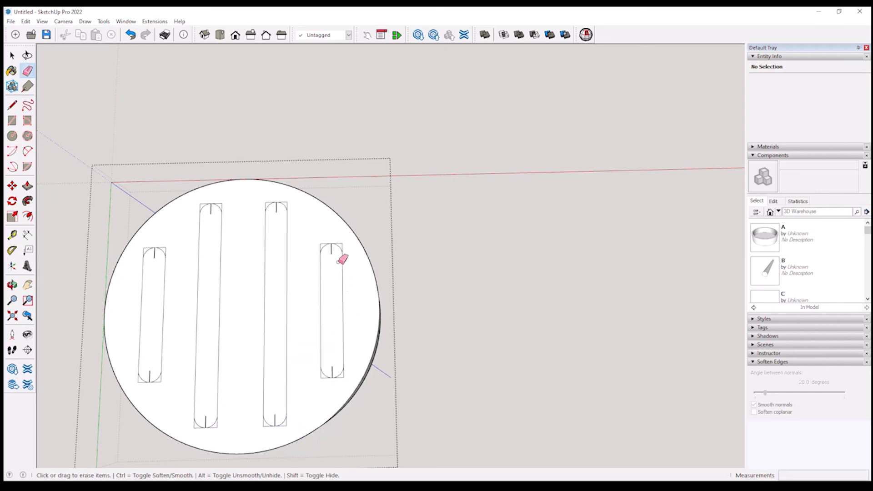
{"action": "left_click", "coordinate": [340, 243]}
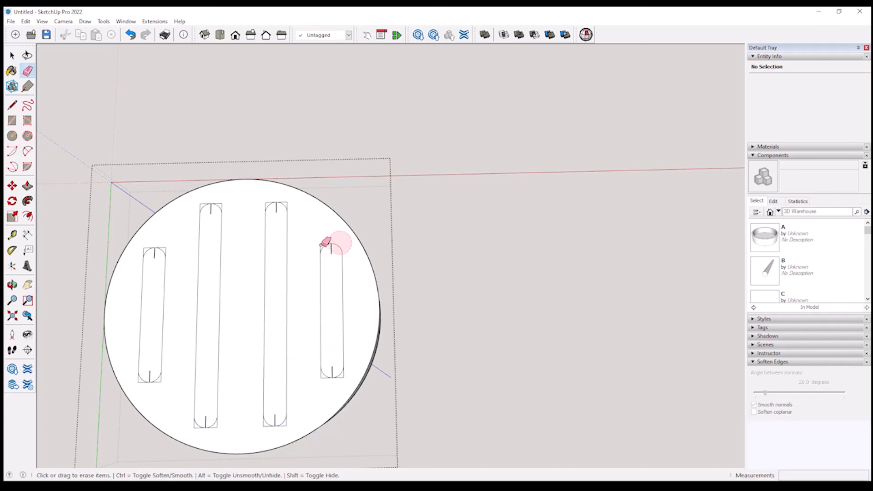
{"action": "left_click", "coordinate": [320, 245]}
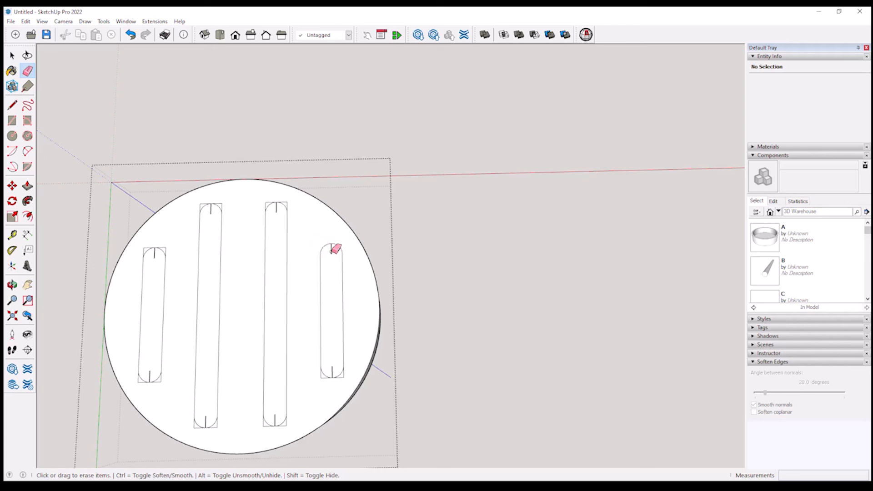
{"action": "left_click", "coordinate": [332, 251]}
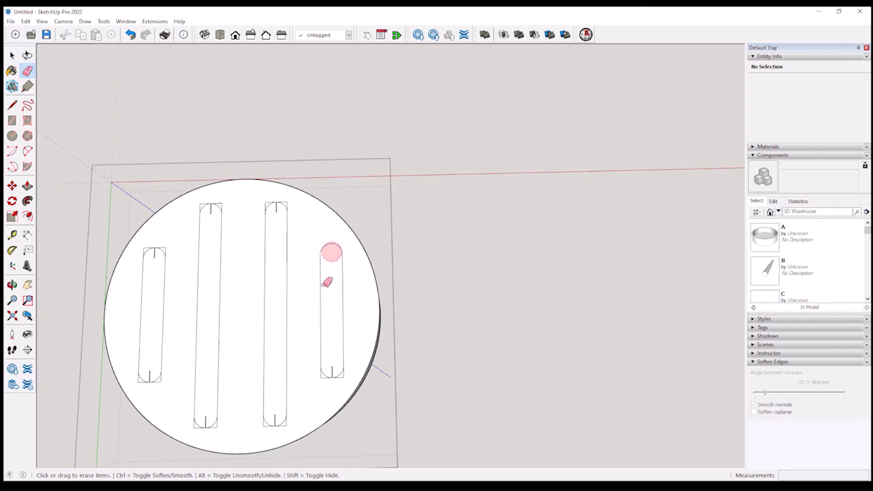
{"action": "left_click", "coordinate": [342, 379]}
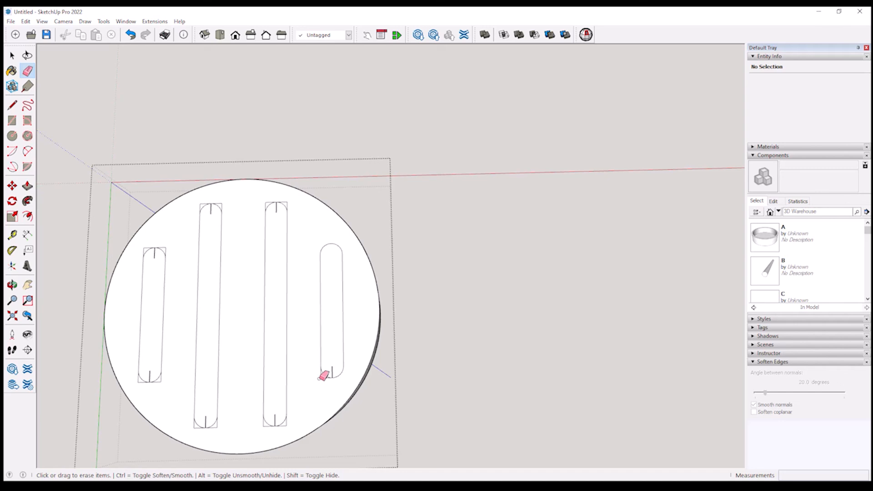
{"action": "left_click", "coordinate": [320, 377]}
{"action": "left_click", "coordinate": [323, 378]}
{"action": "left_click", "coordinate": [332, 373]}
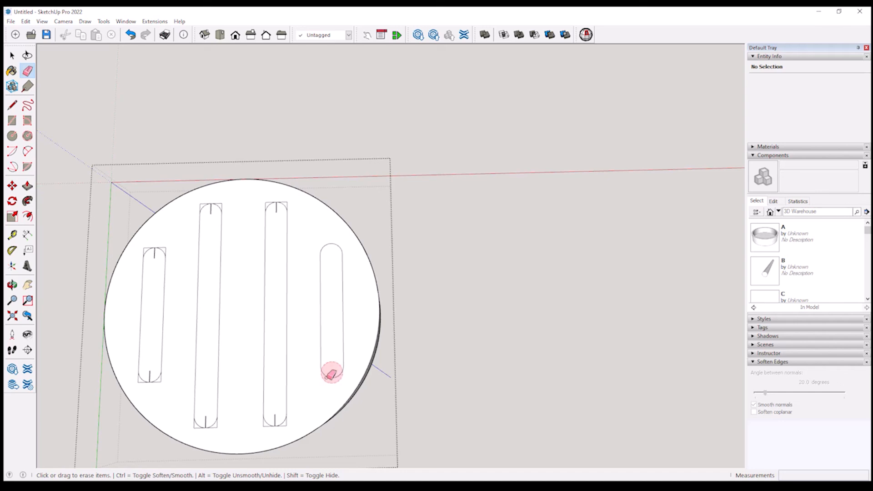
Erase the corner edges and midpoint lines at the other three slots' ends away from the red axis.
{"action": "left_click", "coordinate": [287, 424]}
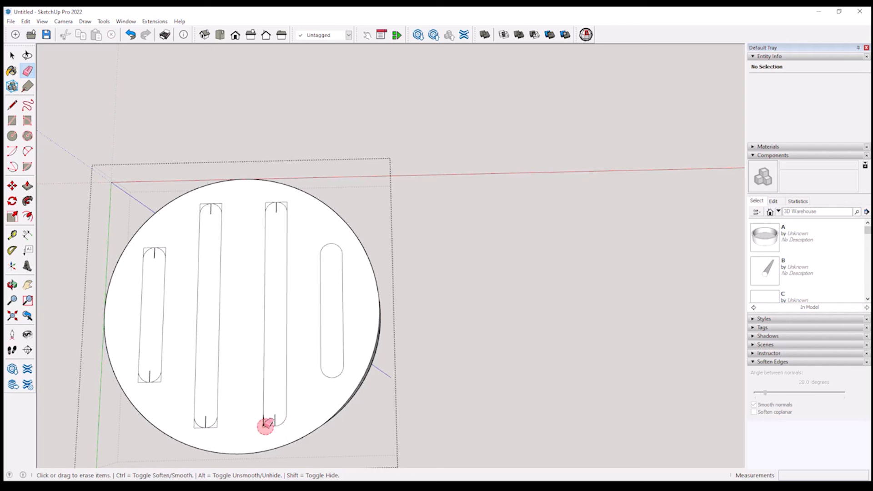
{"action": "left_click", "coordinate": [275, 420]}
{"action": "left_click", "coordinate": [219, 427]}
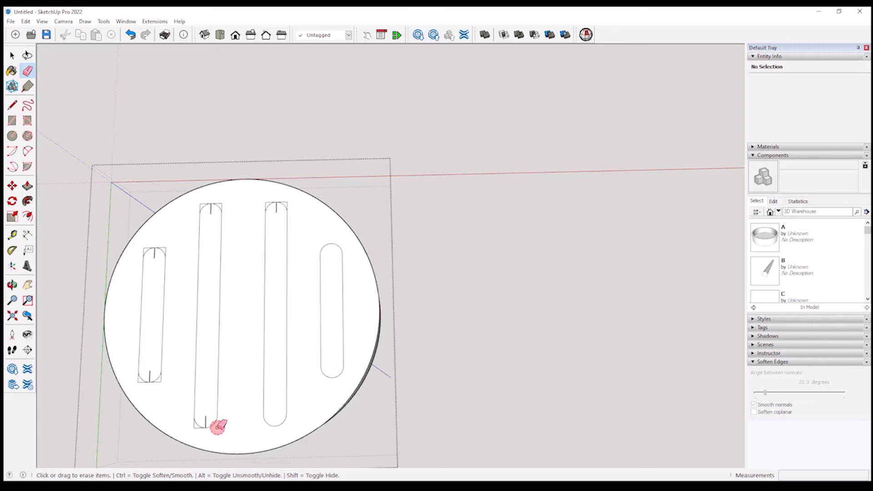
{"action": "left_click", "coordinate": [206, 419]}
{"action": "left_click", "coordinate": [196, 427]}
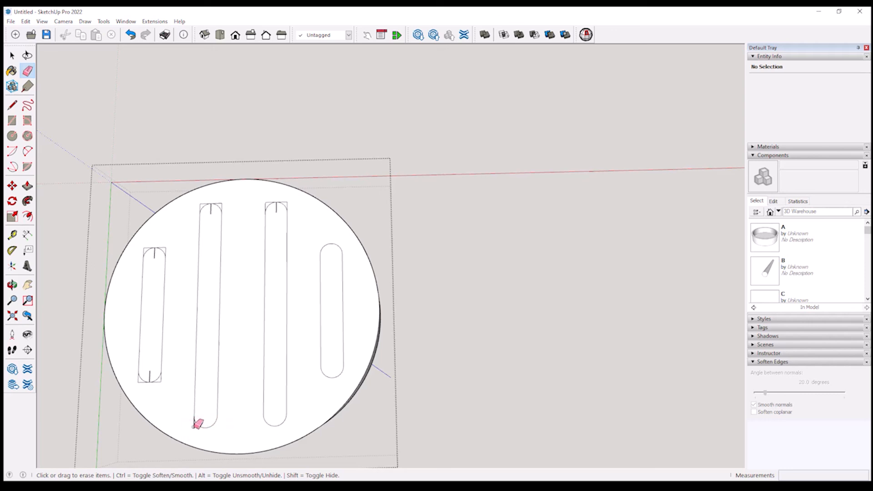
{"action": "left_click", "coordinate": [161, 382]}
{"action": "left_click", "coordinate": [150, 375]}
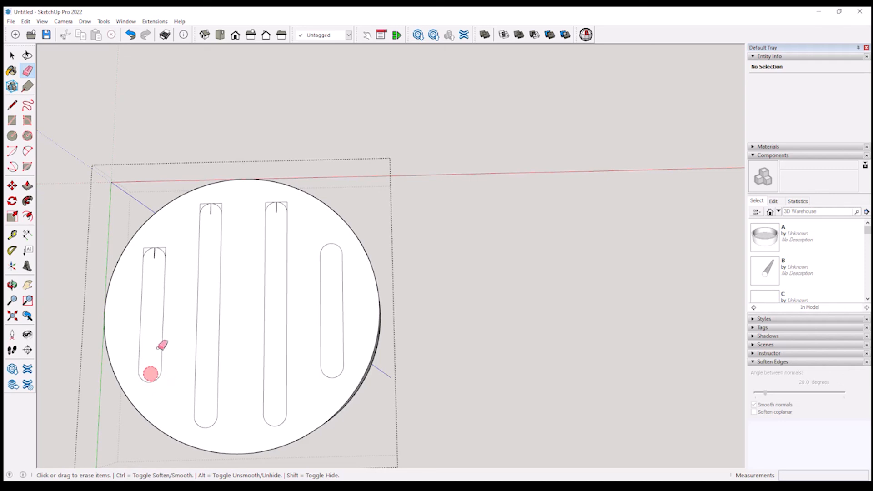
Erase the corner edges and midpoint lines at those three slots' red-axis ends, undoing any mistaken erasure.
{"action": "left_click", "coordinate": [165, 249]}
{"action": "left_click", "coordinate": [144, 249]}
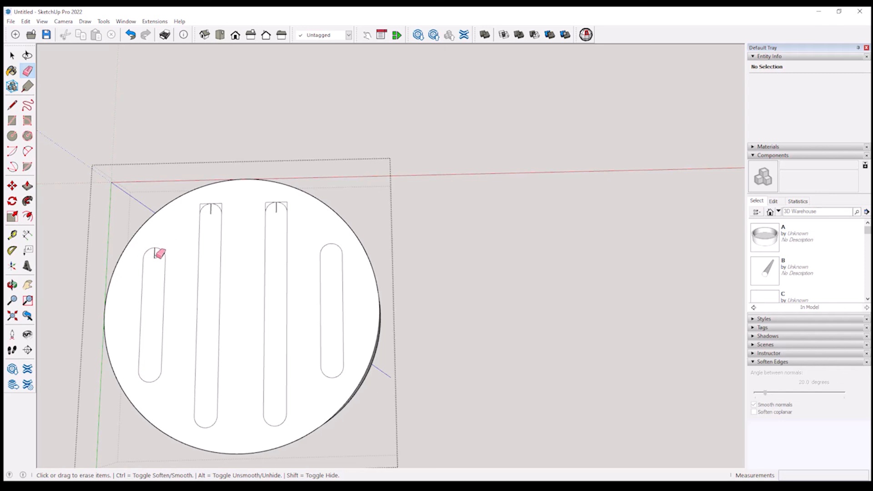
{"action": "left_click", "coordinate": [154, 259]}
{"action": "left_click", "coordinate": [155, 258]}
{"action": "left_click", "coordinate": [222, 204]}
{"action": "left_click", "coordinate": [203, 205]}
{"action": "left_click", "coordinate": [278, 209]}
{"action": "left_click", "coordinate": [286, 202]}
{"action": "left_click", "coordinate": [287, 204]}
{"action": "key", "text": "ctrl+z"}
Push the short slot face farthest from the green axis 1/16 inch through the base to the inner face.
{"action": "key", "text": "space"}
{"action": "middle_click_drag", "start_coordinate": [230, 340], "coordinate": [301, 318]}
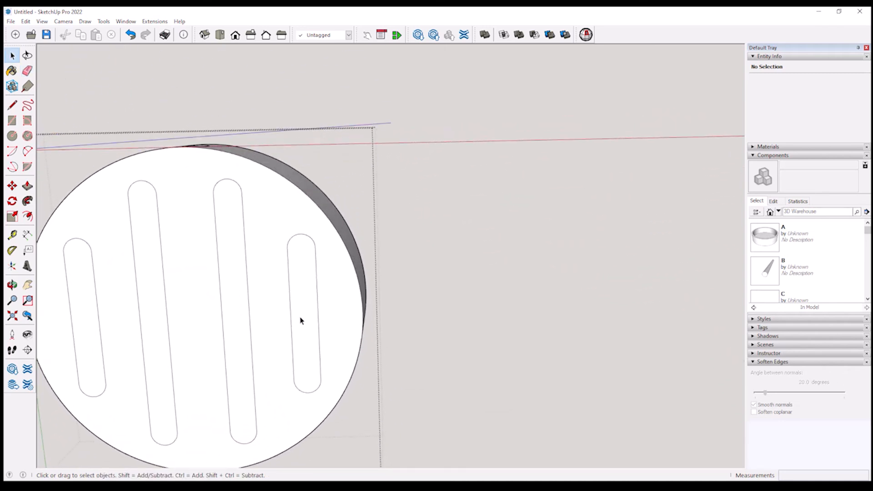
{"action": "left_click", "coordinate": [304, 318]}
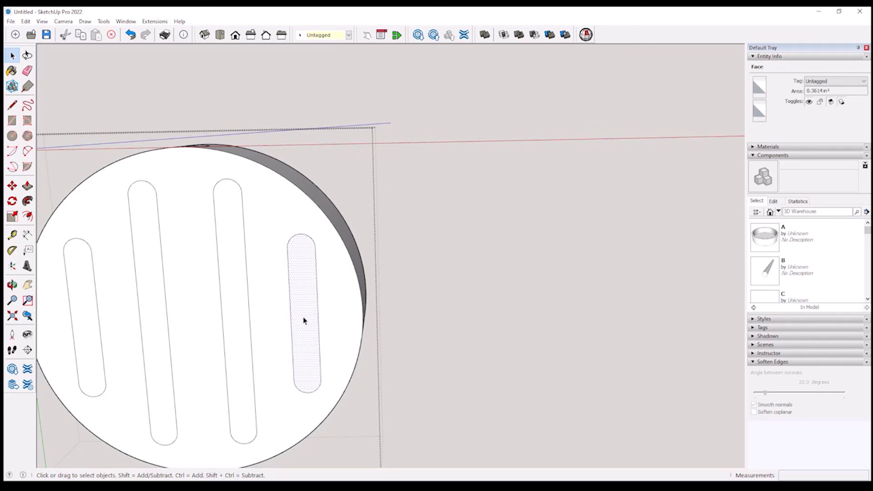
{"action": "key", "text": "p"}
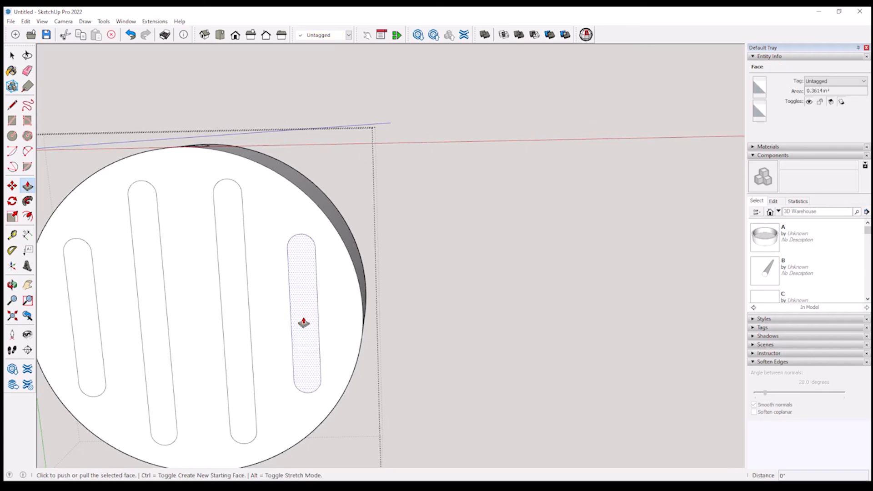
{"action": "left_click", "coordinate": [304, 320]}
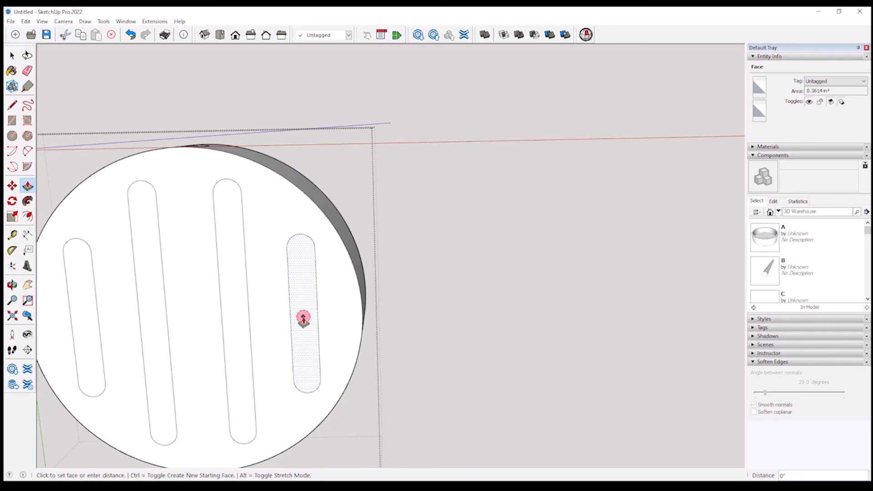
{"action": "middle_click_drag", "start_coordinate": [298, 316], "coordinate": [255, 317]}
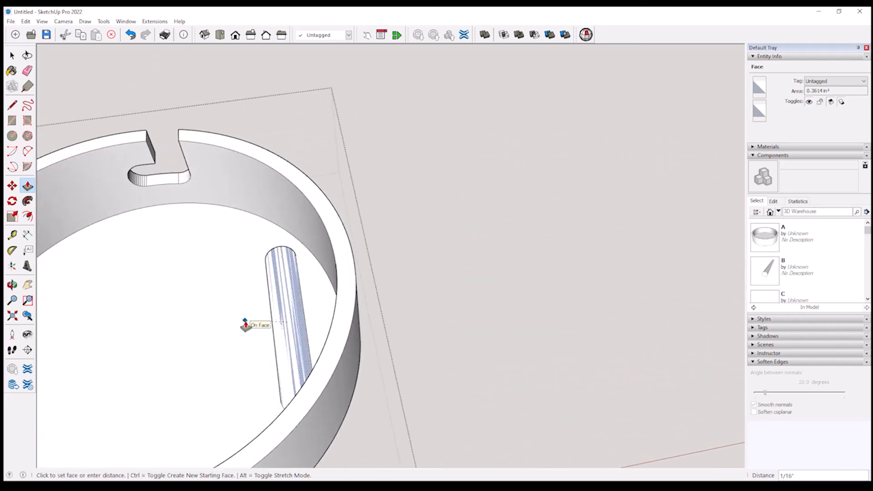
{"action": "left_click", "coordinate": [245, 324]}
Push the remaining three slot faces through the base by the same 1/16 inch and leave the cover's editing mode.
{"action": "middle_click_drag", "start_coordinate": [244, 324], "coordinate": [224, 315]}
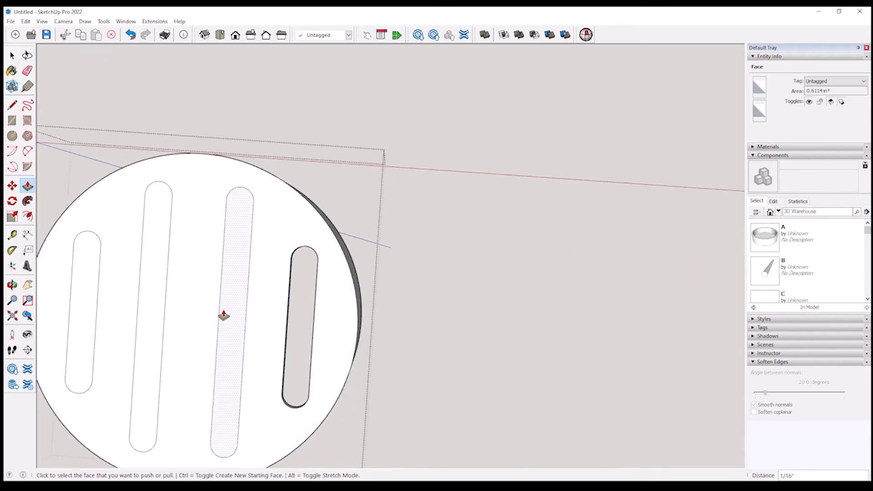
{"action": "double_click", "coordinate": [229, 315]}
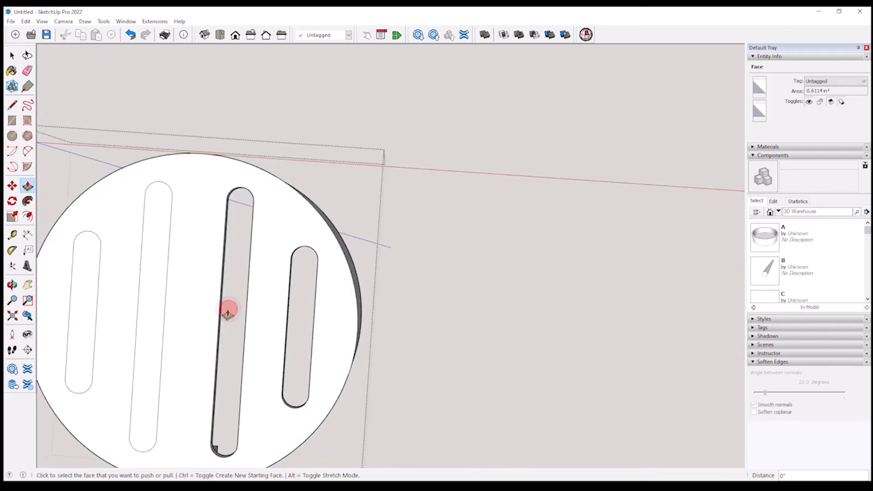
{"action": "double_click", "coordinate": [146, 316]}
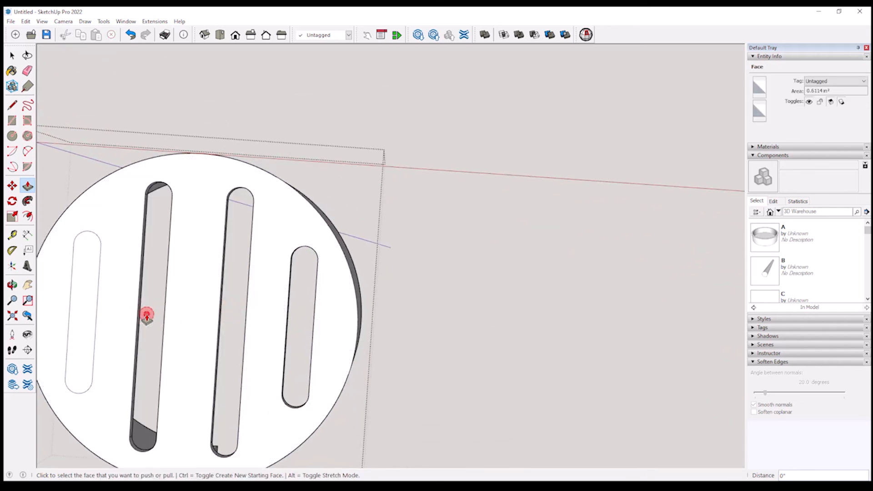
{"action": "double_click", "coordinate": [78, 320]}
{"action": "middle_click_drag", "start_coordinate": [86, 327], "coordinate": [89, 333]}
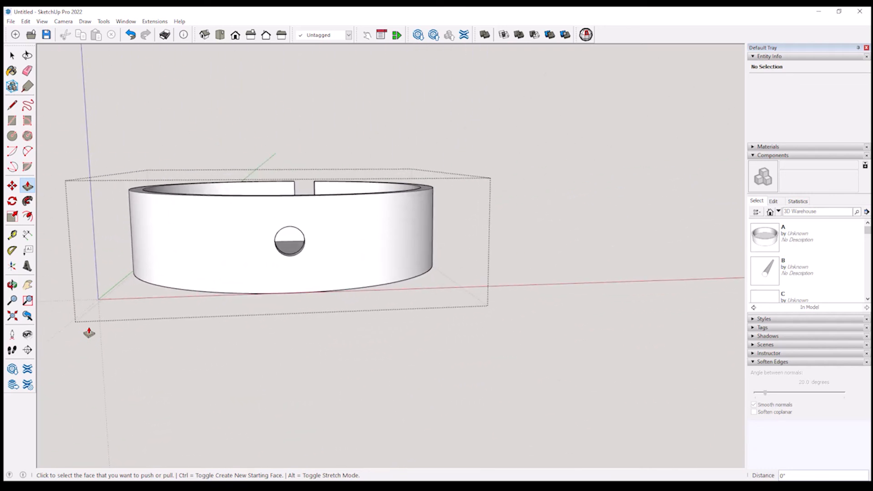
{"action": "key", "text": "space"}
{"action": "left_click", "coordinate": [292, 349]}
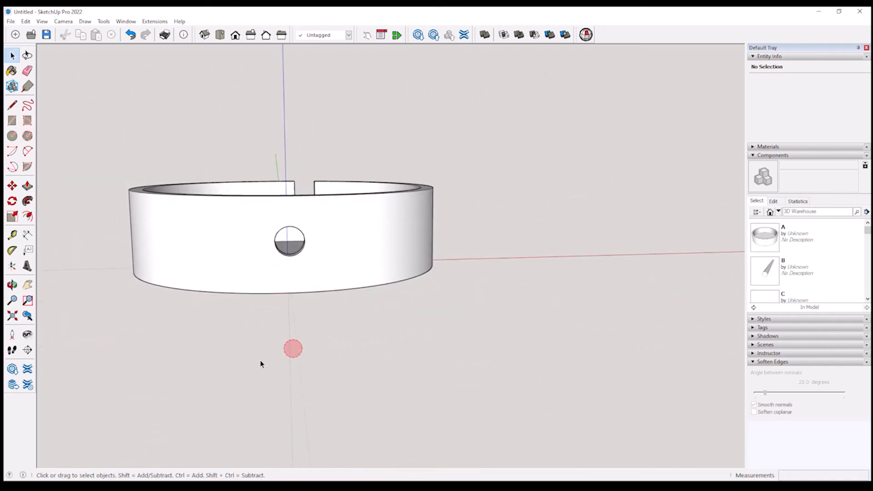